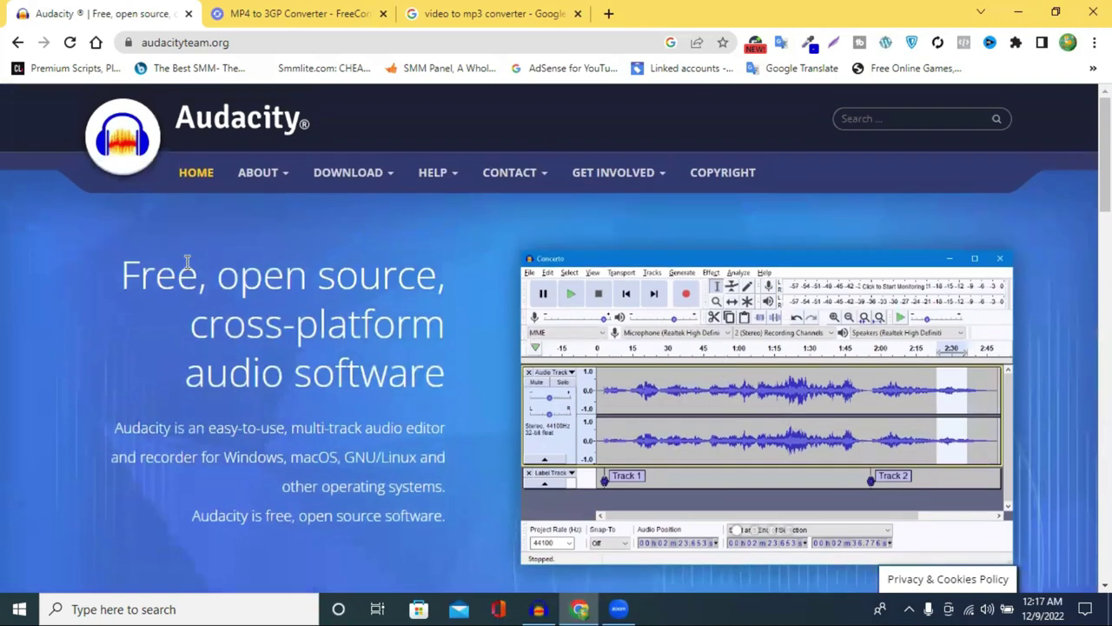
# Step: Download the Audacity 3.2.2 installer for Windows from the Audacity website's home page
pyautogui.scroll(-6, 874, 258)
pyautogui.scroll(2, 660, 273)
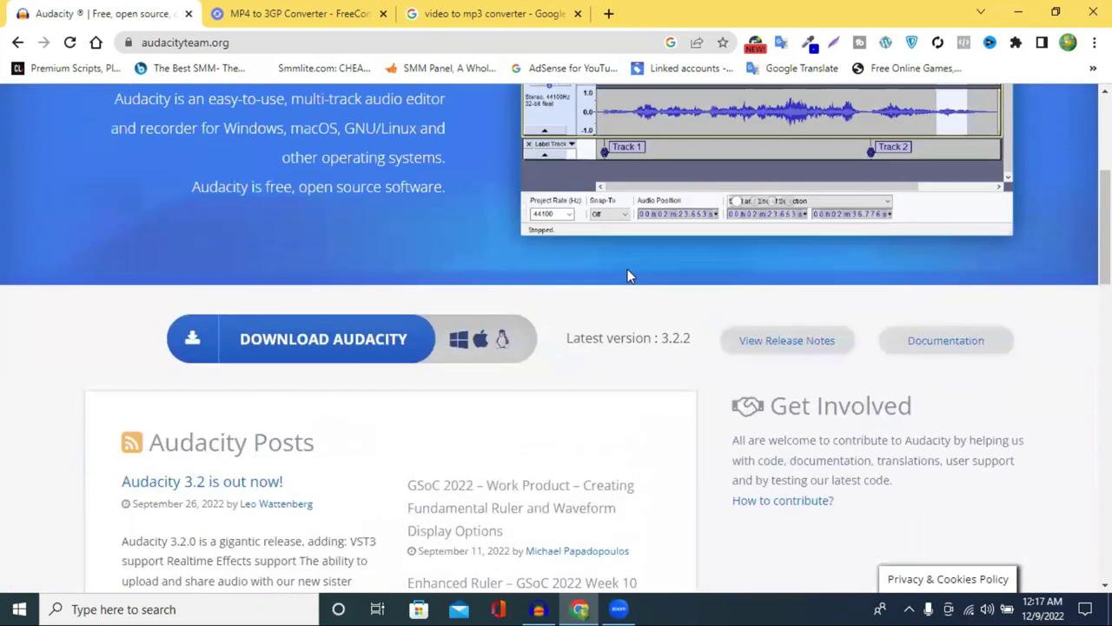
pyautogui.click(275, 351)
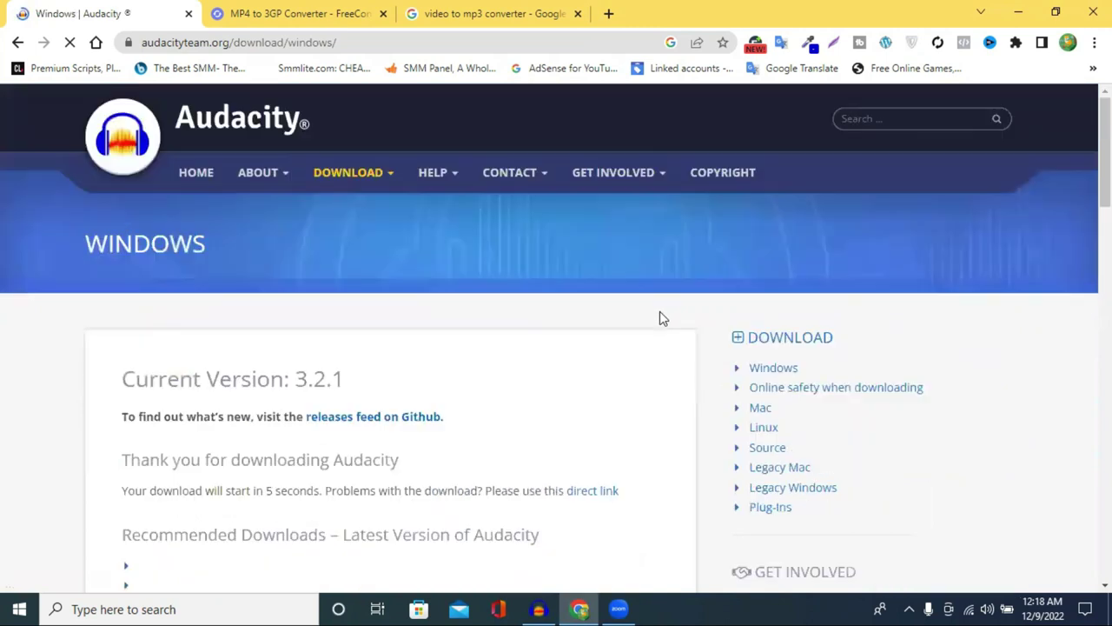
pyautogui.scroll(-6, 645, 328)
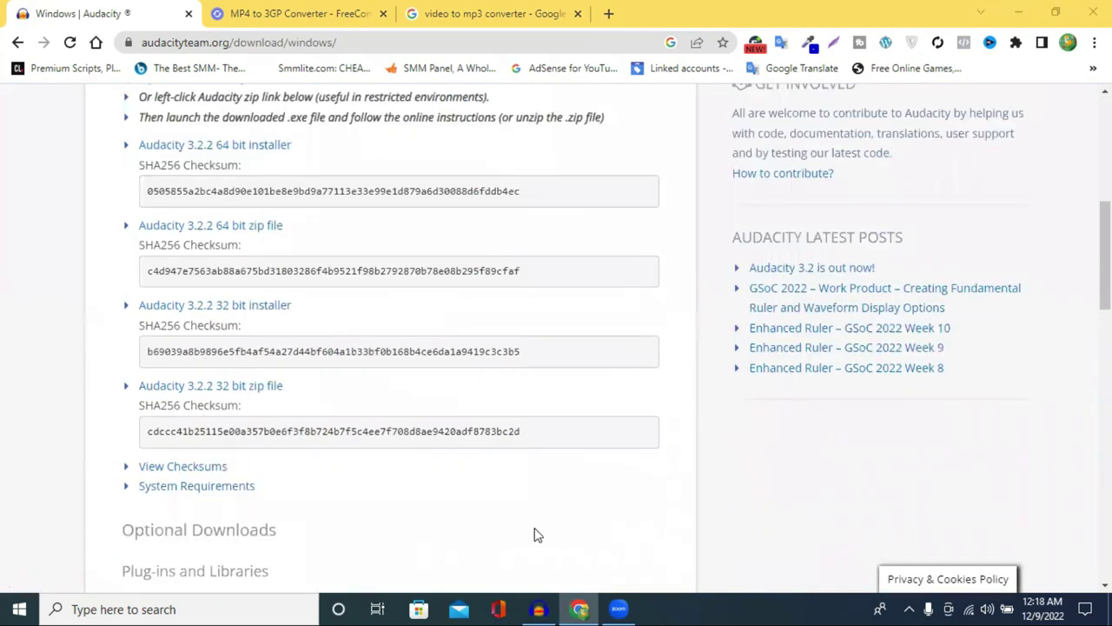
pyautogui.scroll(6, 339, 487)
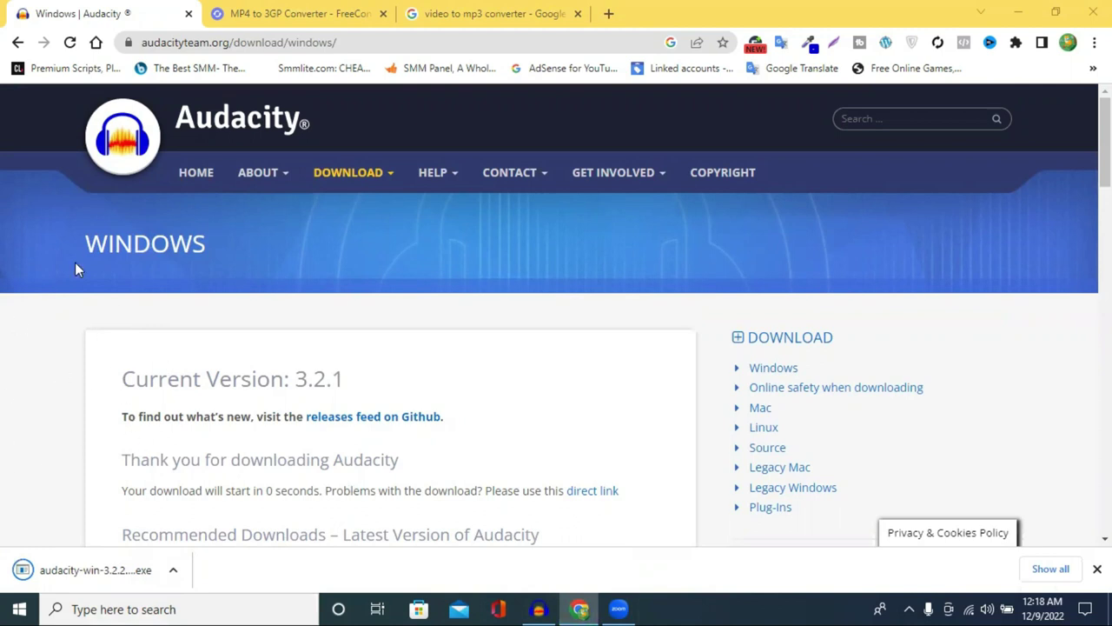
# Step: Set the downloaded Audacity installer to open when done, try to run it, and dismiss its security warning
pyautogui.click(173, 569)
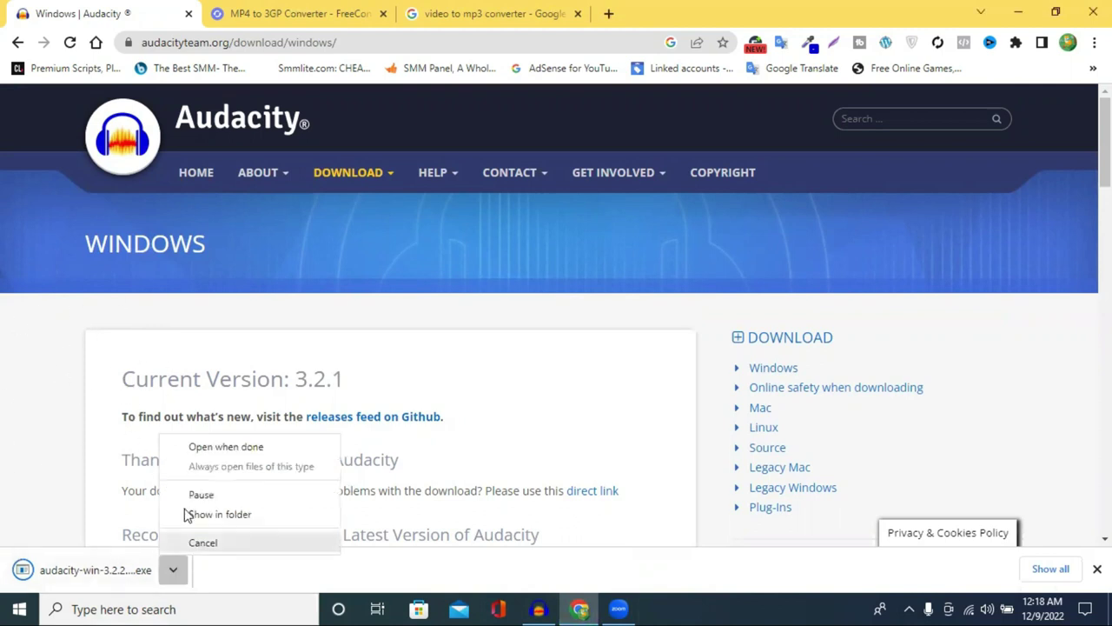
pyautogui.click(220, 448)
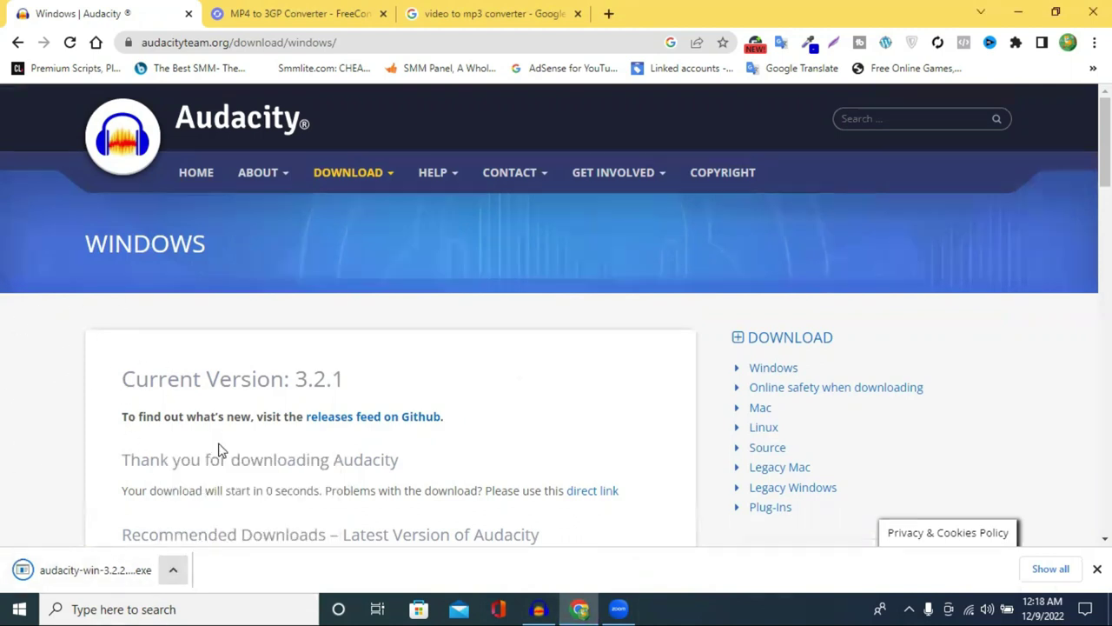
pyautogui.click(1020, 10)
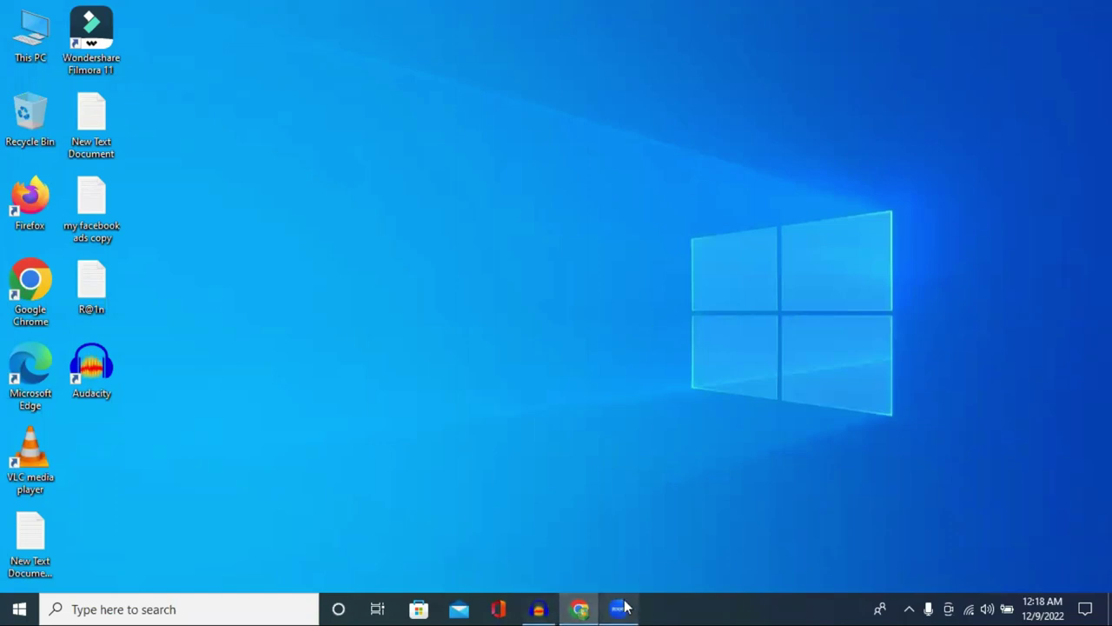
pyautogui.click(579, 608)
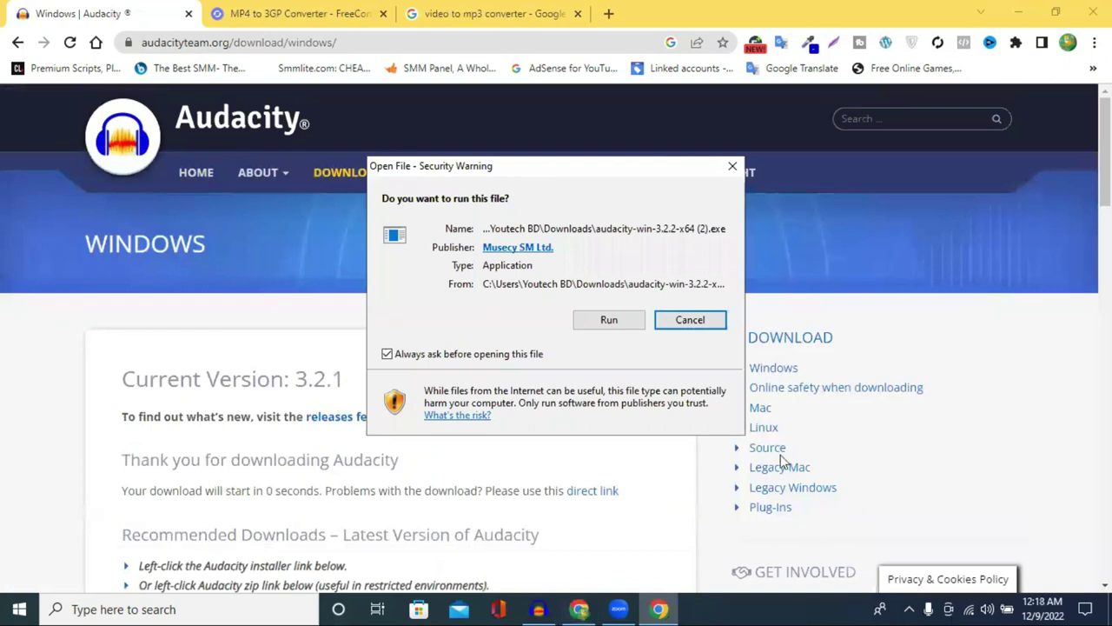
pyautogui.click(598, 323)
pyautogui.click(606, 323)
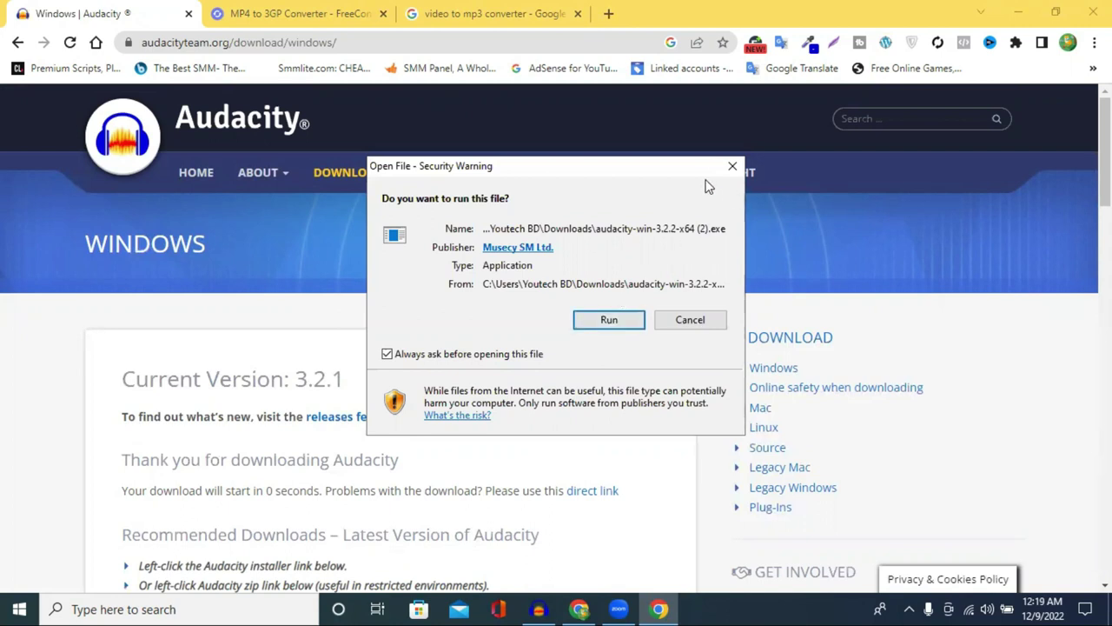
pyautogui.click(732, 166)
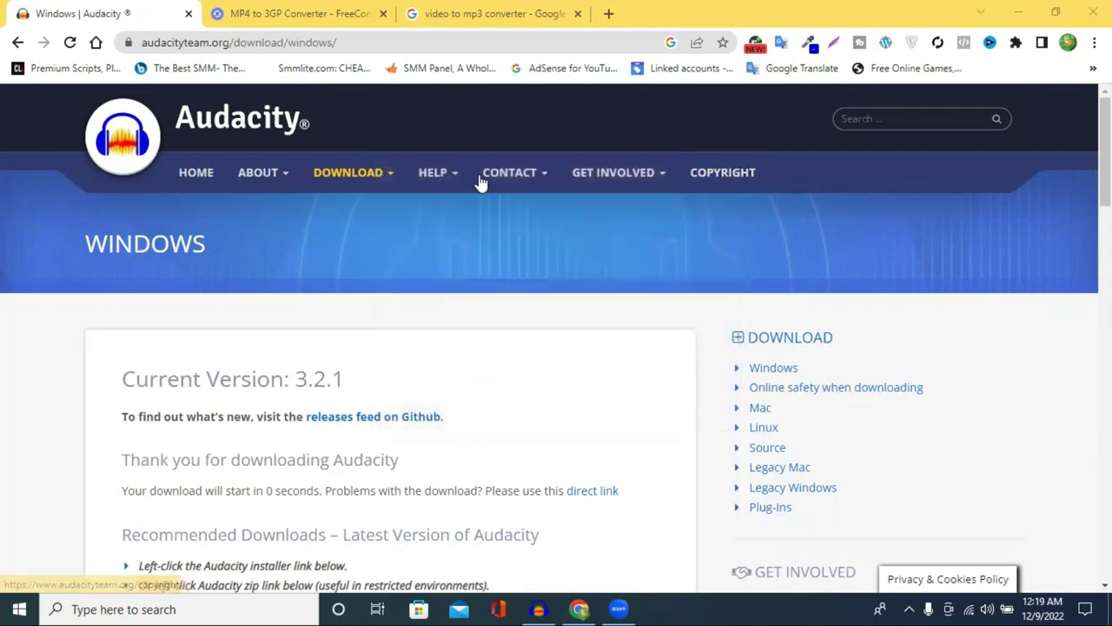
# Step: Return from the MP4 to 3GP converter page to the Google results and search for "video to mp3 converter" instead
pyautogui.scroll(-2, 614, 301)
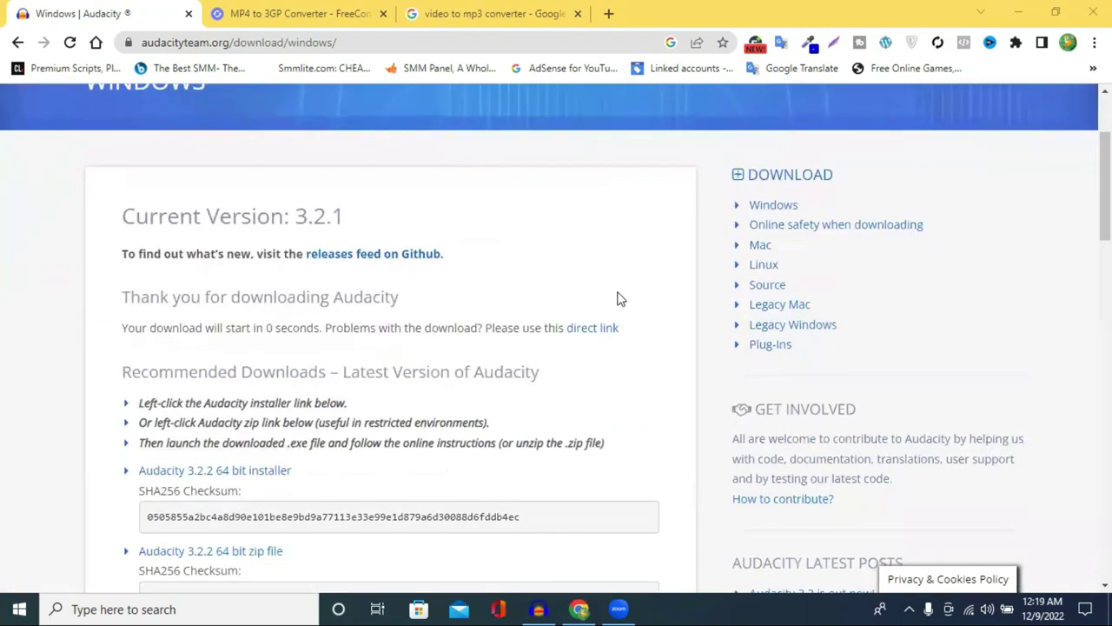
pyautogui.scroll(2, 618, 299)
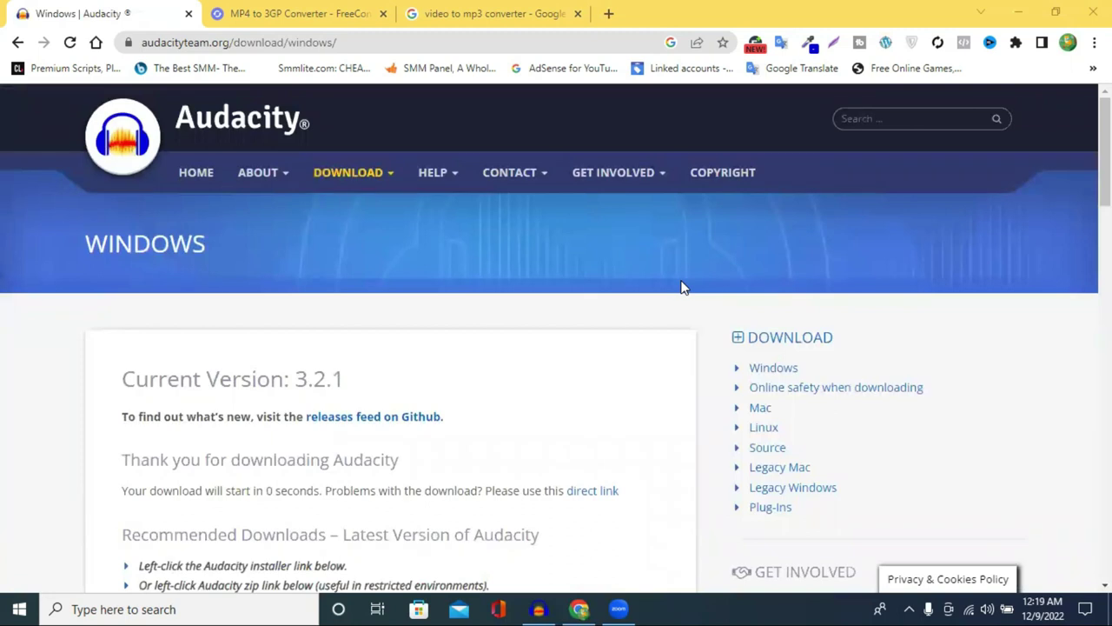
pyautogui.click(343, 12)
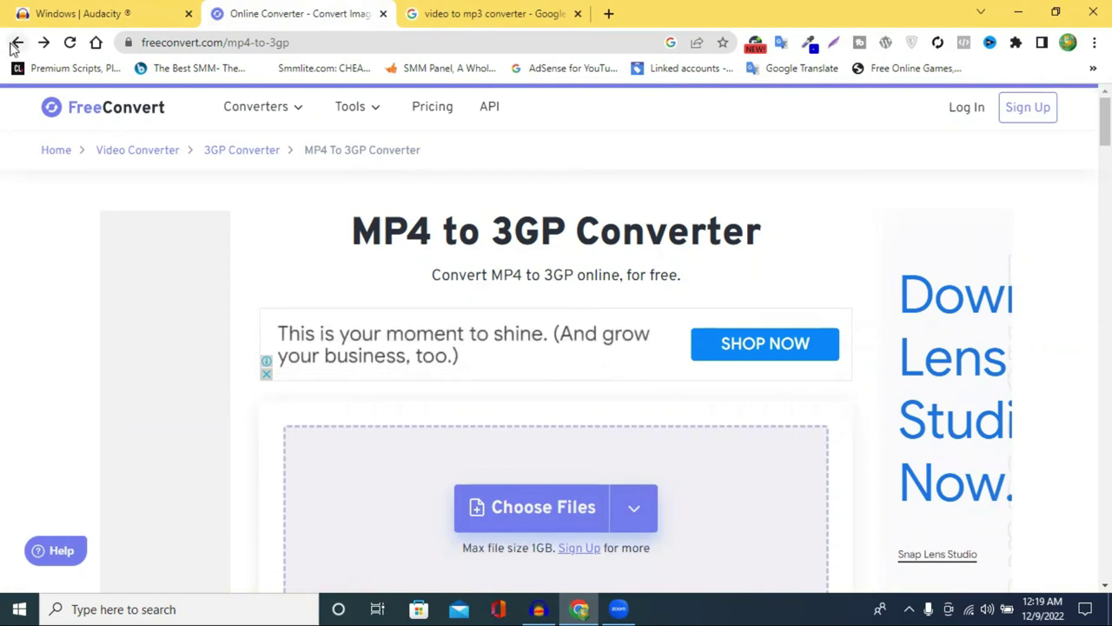
pyautogui.click(360, 151)
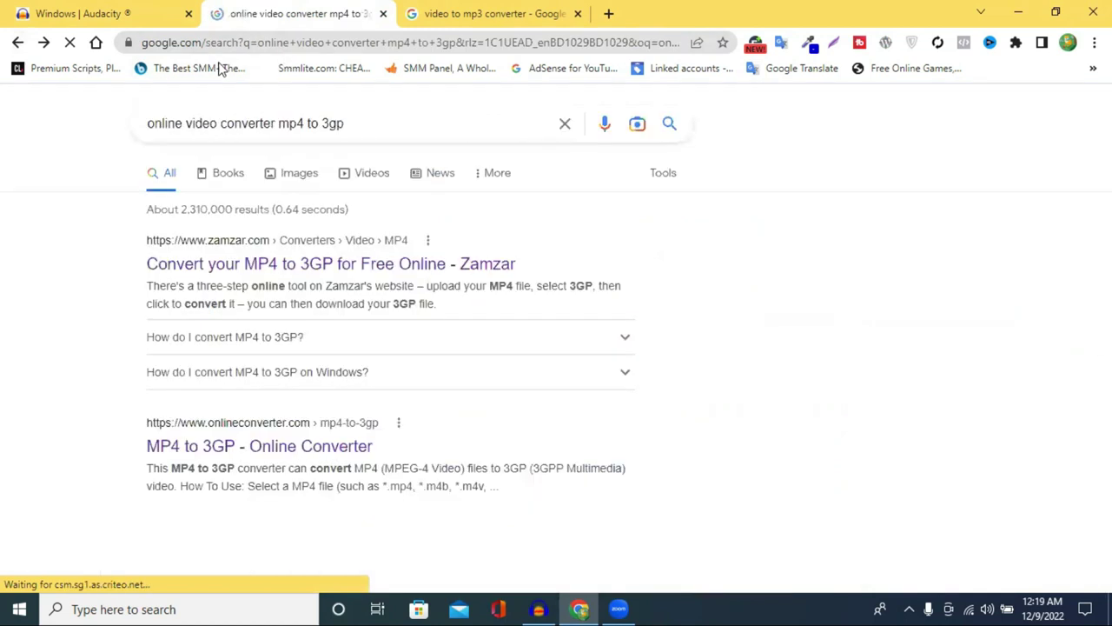
pyautogui.scroll(-2, 273, 179)
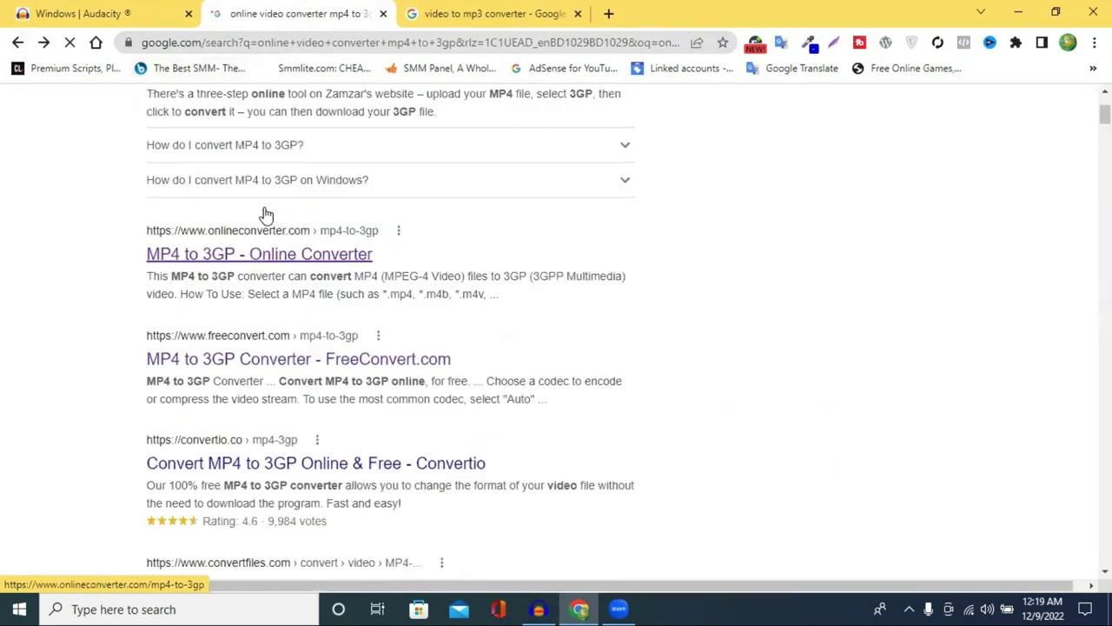
pyautogui.scroll(2, 266, 214)
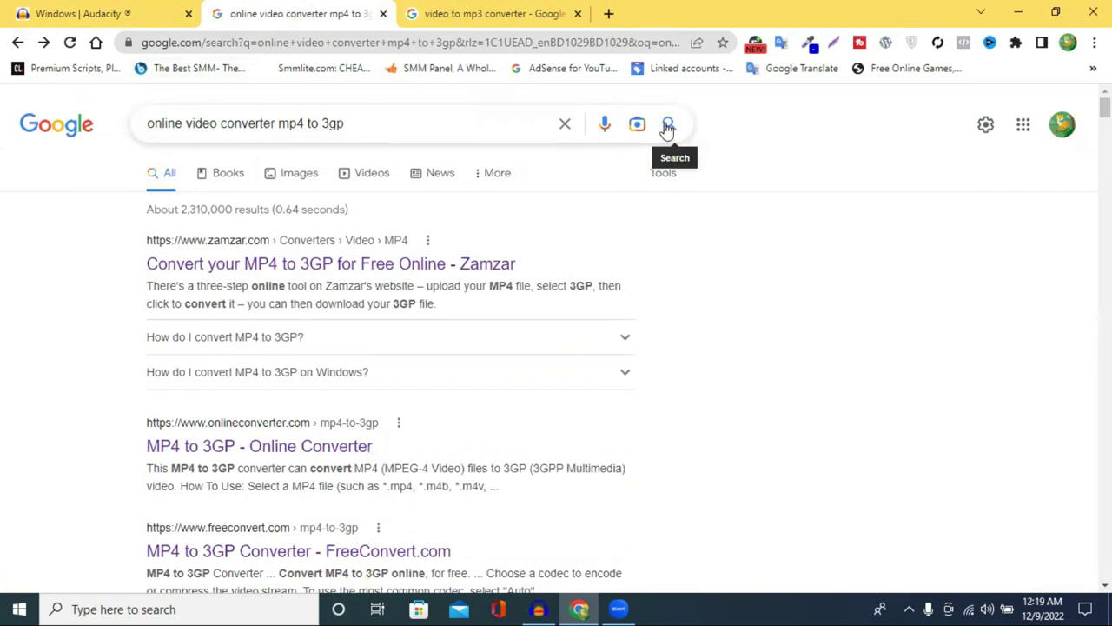
pyautogui.tripleClick(374, 127)
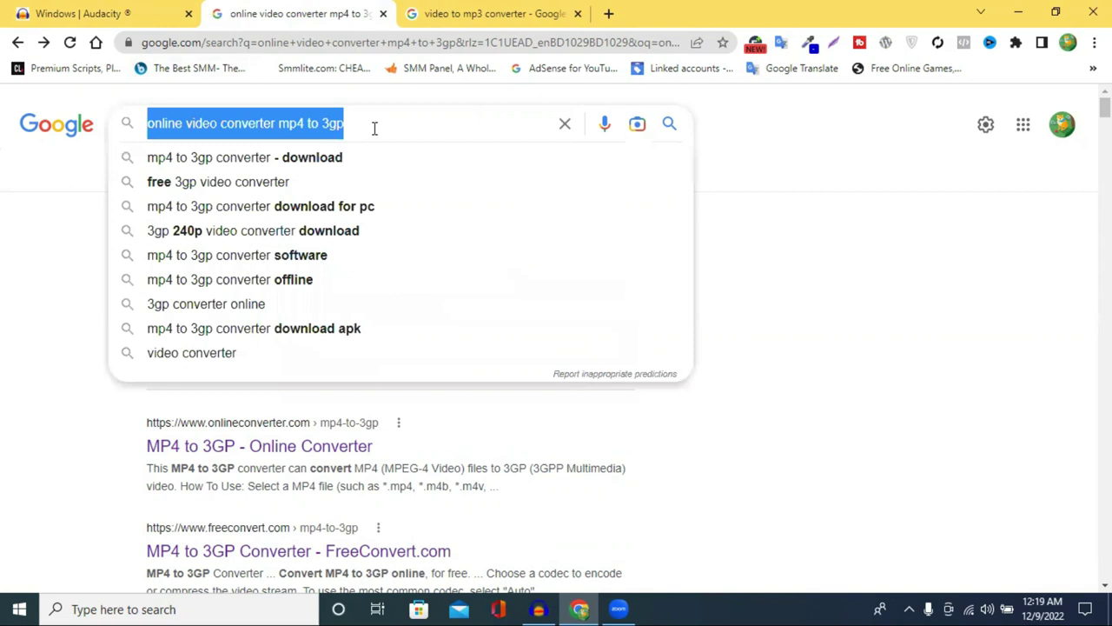
pyautogui.press('BackSpace')
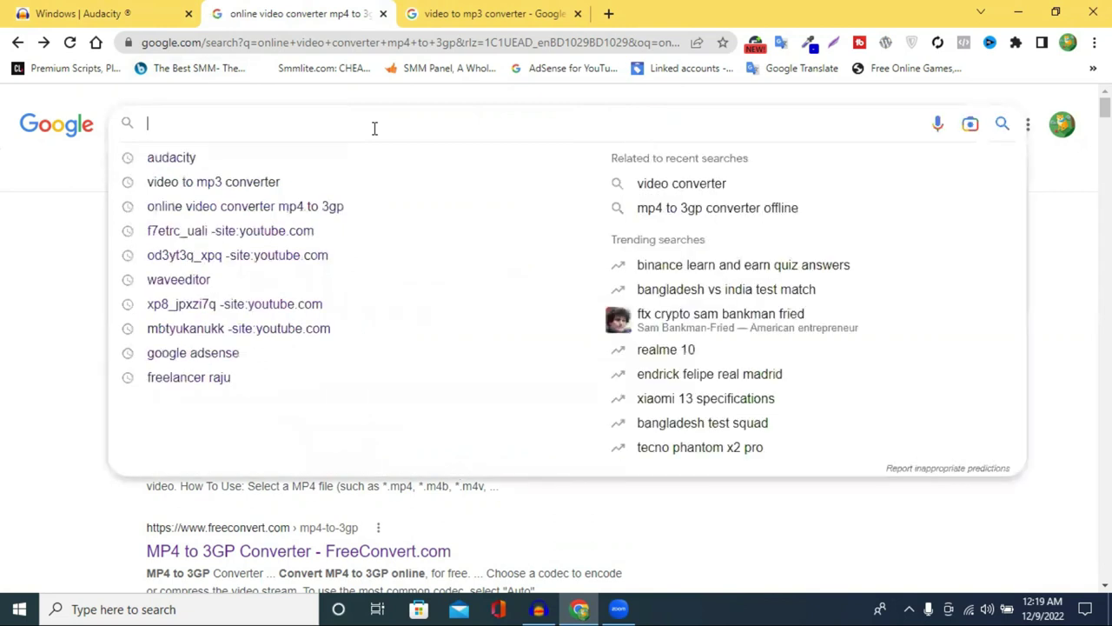
pyautogui.write('vide')
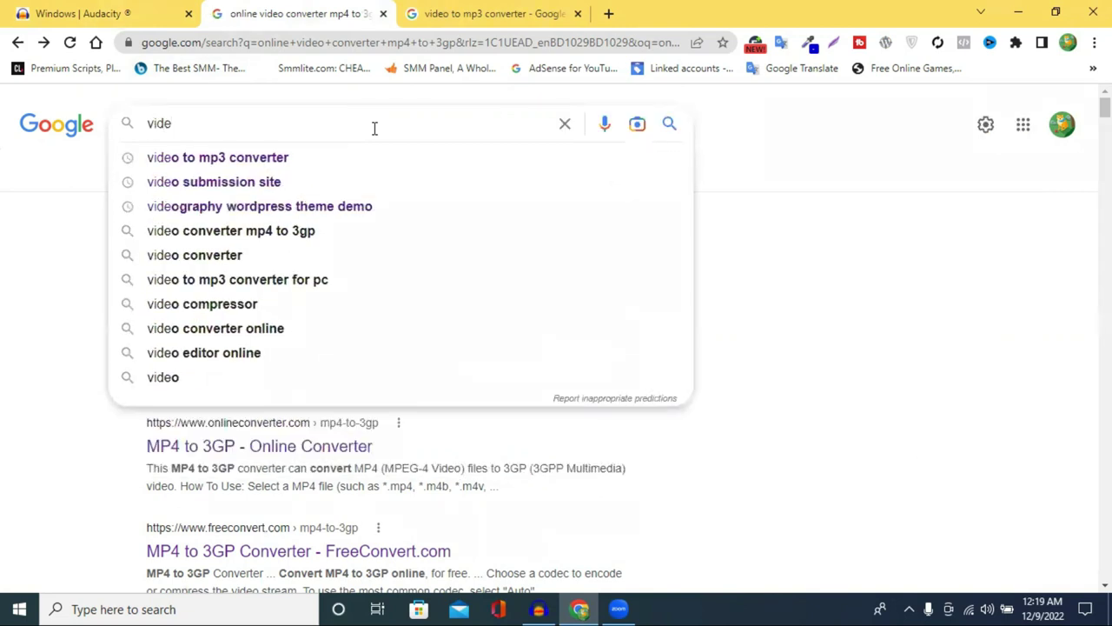
pyautogui.click(307, 157)
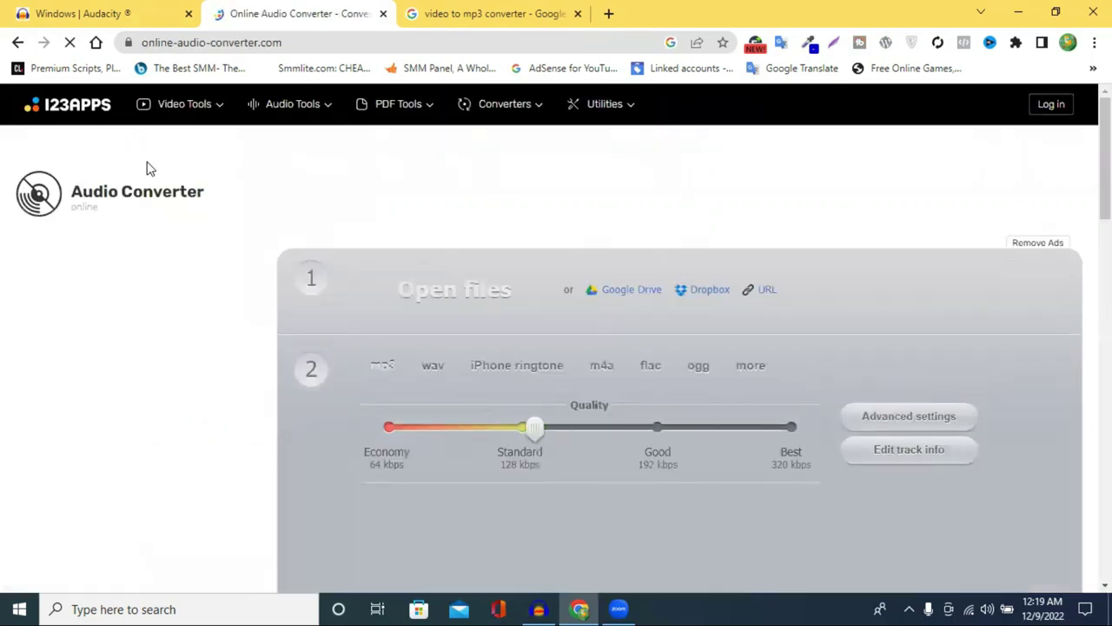
# Step: Leave the Online Audio Converter site and open FreeConvert's Video to MP3 converter from the search results
pyautogui.scroll(-2, 685, 226)
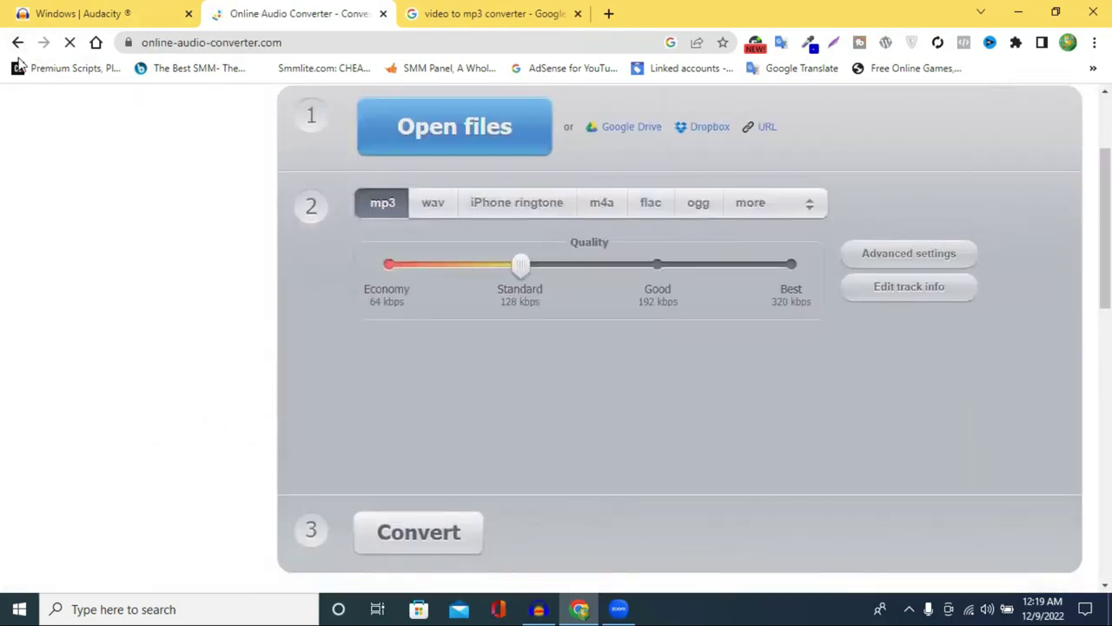
pyautogui.hotkey('alt', 'Left')
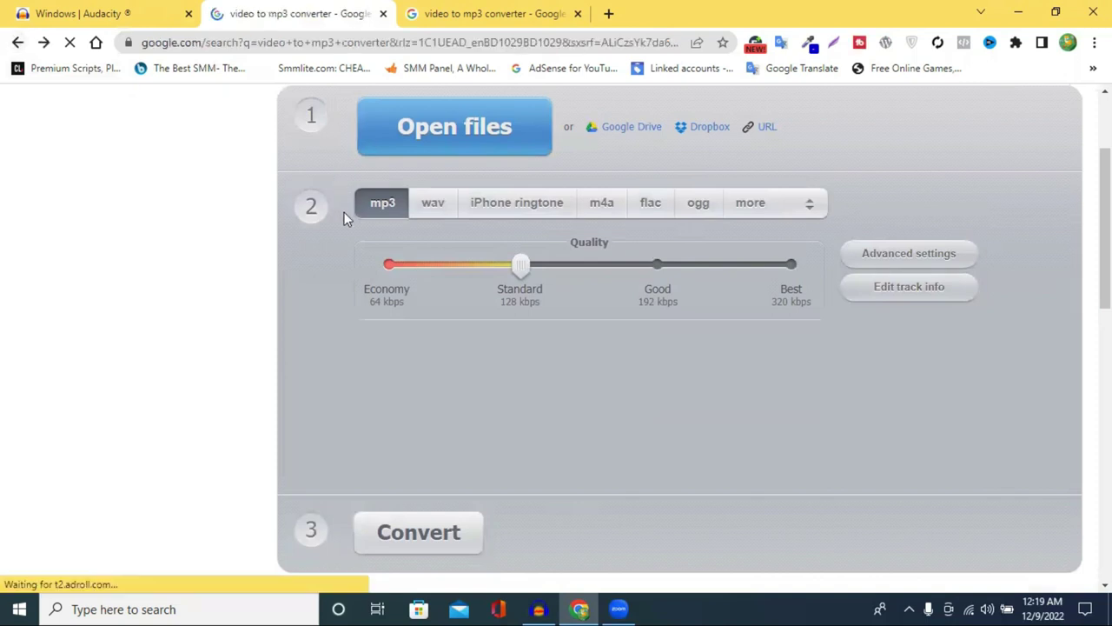
pyautogui.click(356, 271)
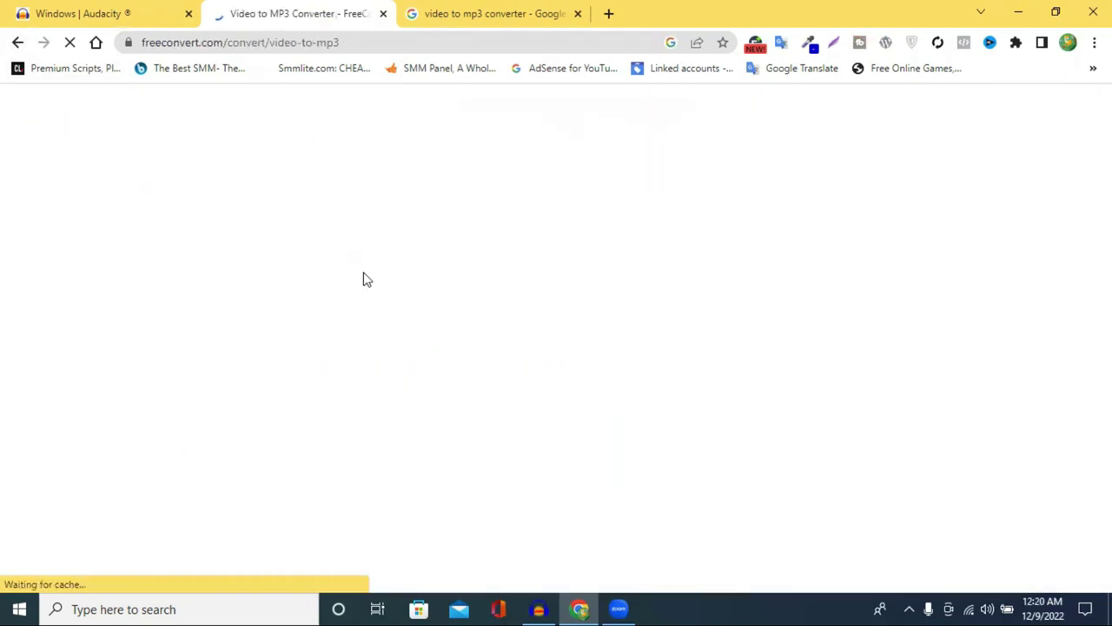
pyautogui.scroll(-3, 466, 293)
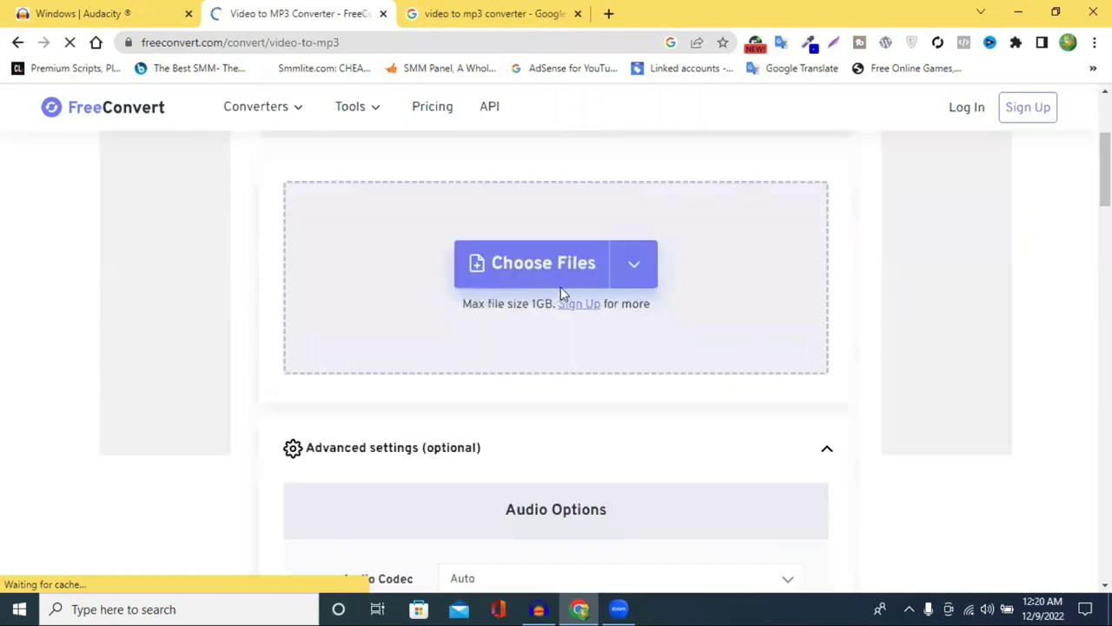
pyautogui.scroll(3, 457, 301)
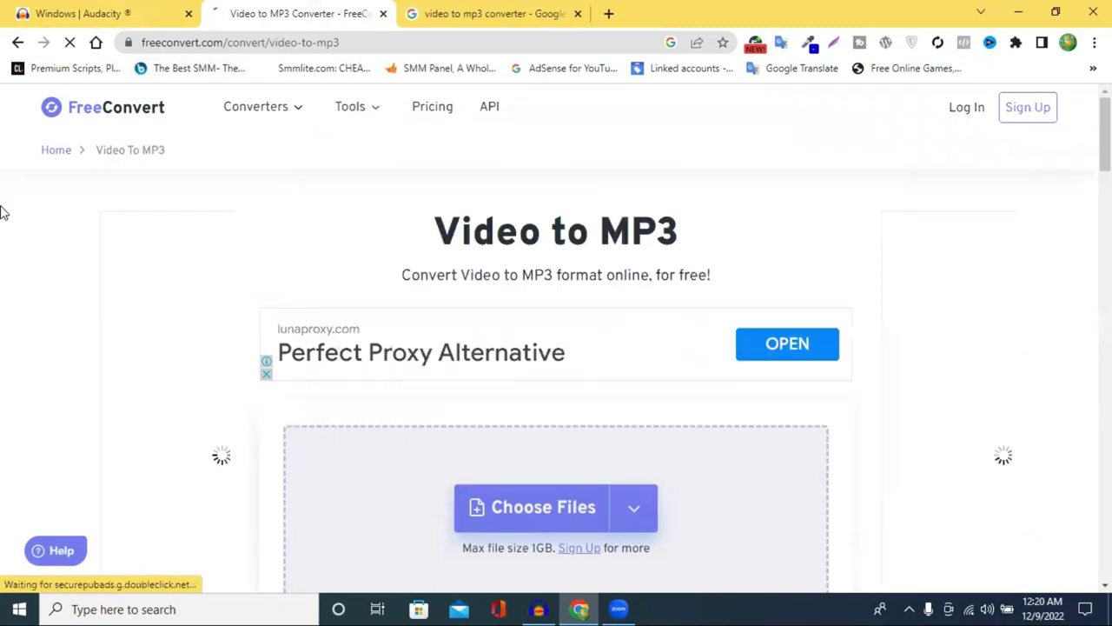
pyautogui.scroll(-2, 515, 269)
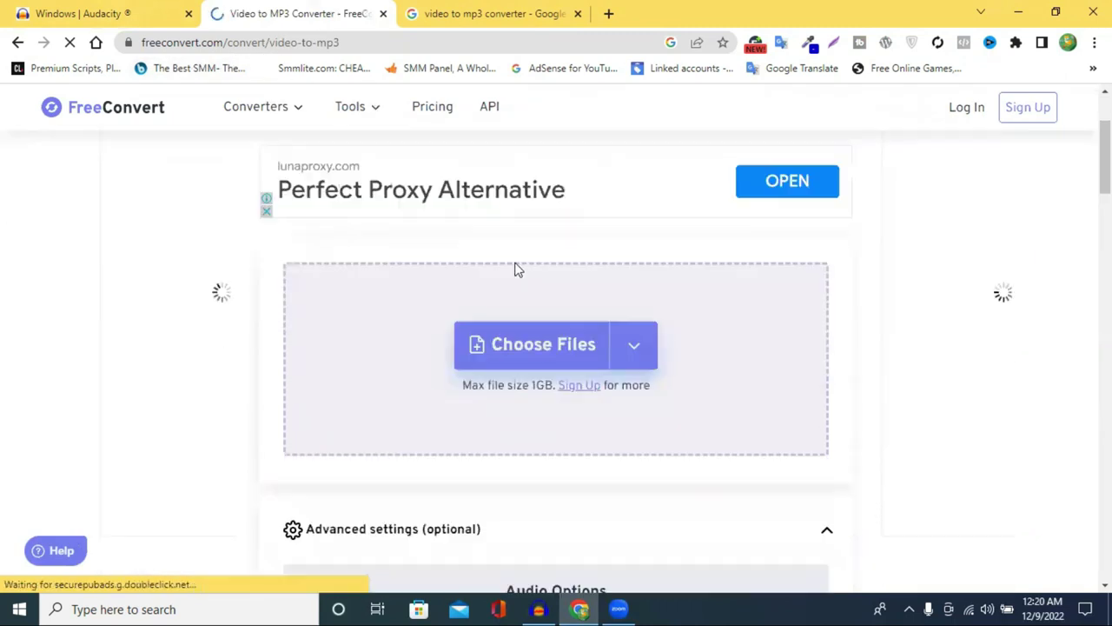
pyautogui.click(517, 349)
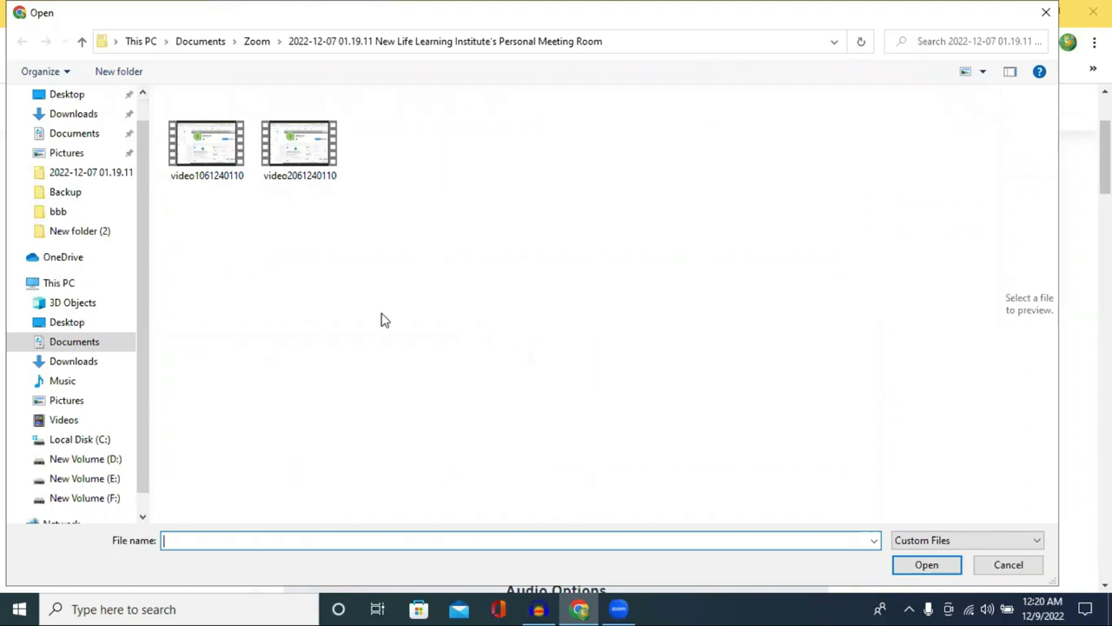
pyautogui.click(213, 154)
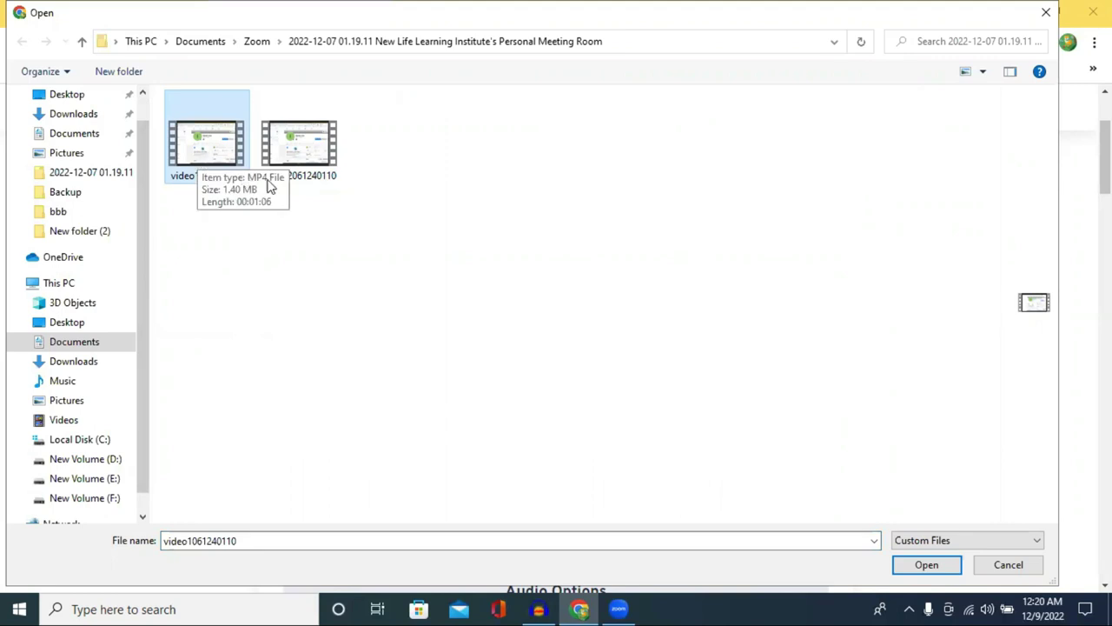
pyautogui.click(924, 567)
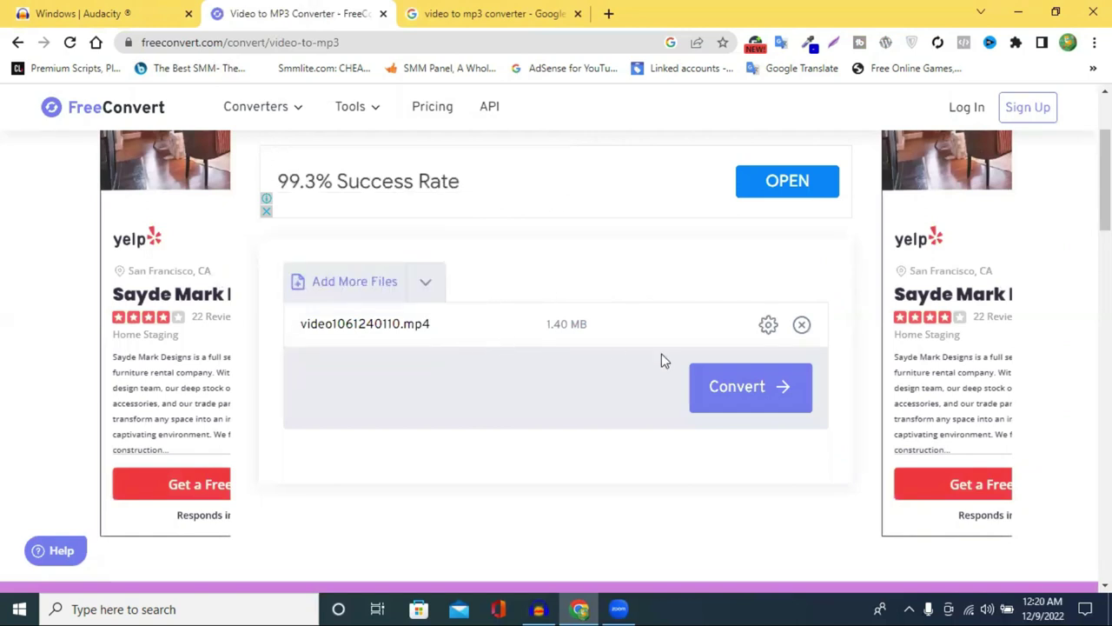
# Step: Convert the added video1061240110.mp4 file to MP3
pyautogui.scroll(2, 460, 311)
pyautogui.scroll(-3, 469, 316)
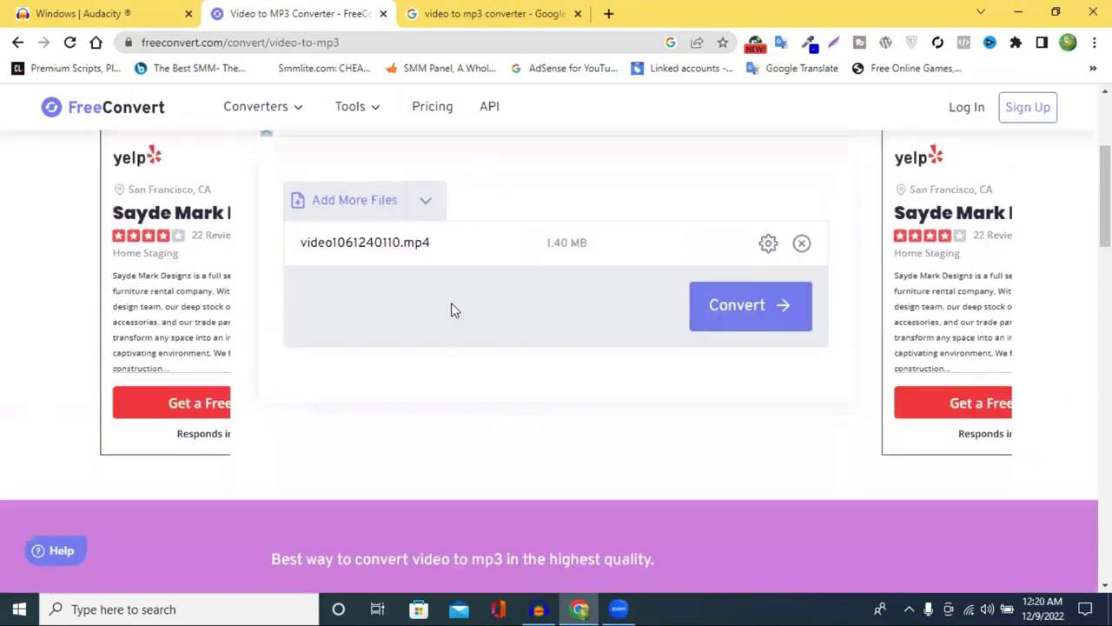
pyautogui.click(759, 313)
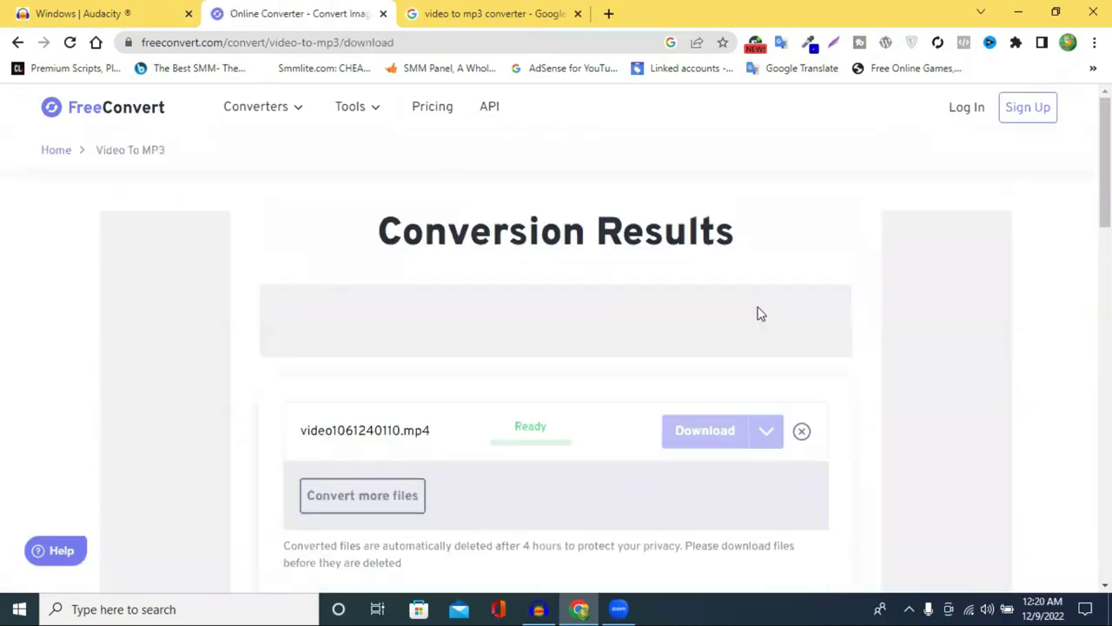
# Step: Check the save options for the converted file and download video1061240110.mp3 to the computer
pyautogui.scroll(-2, 617, 303)
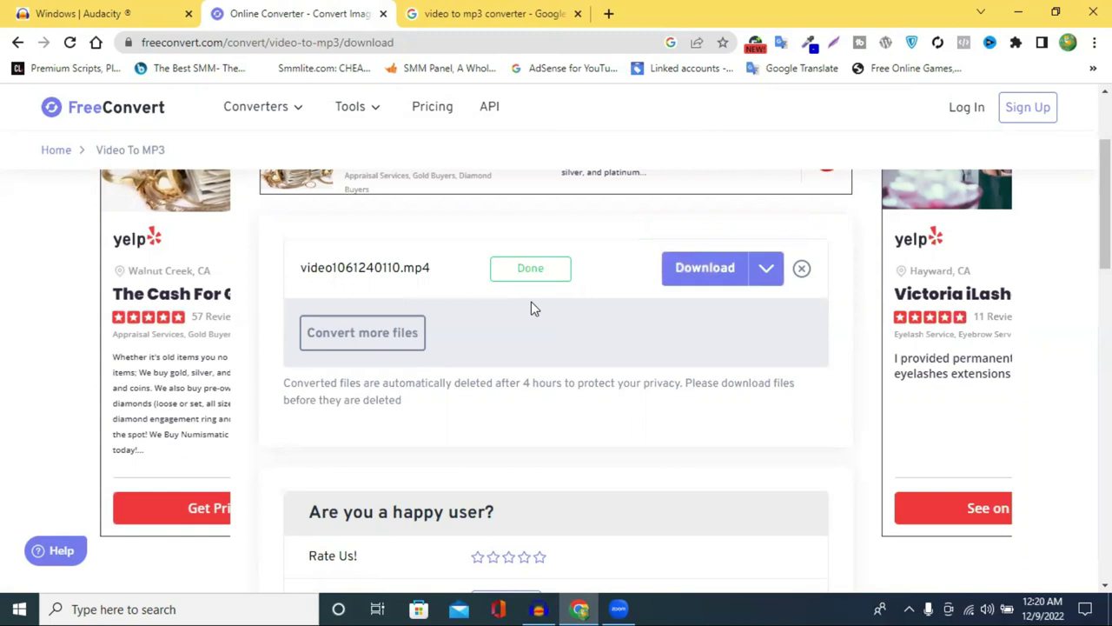
pyautogui.click(765, 269)
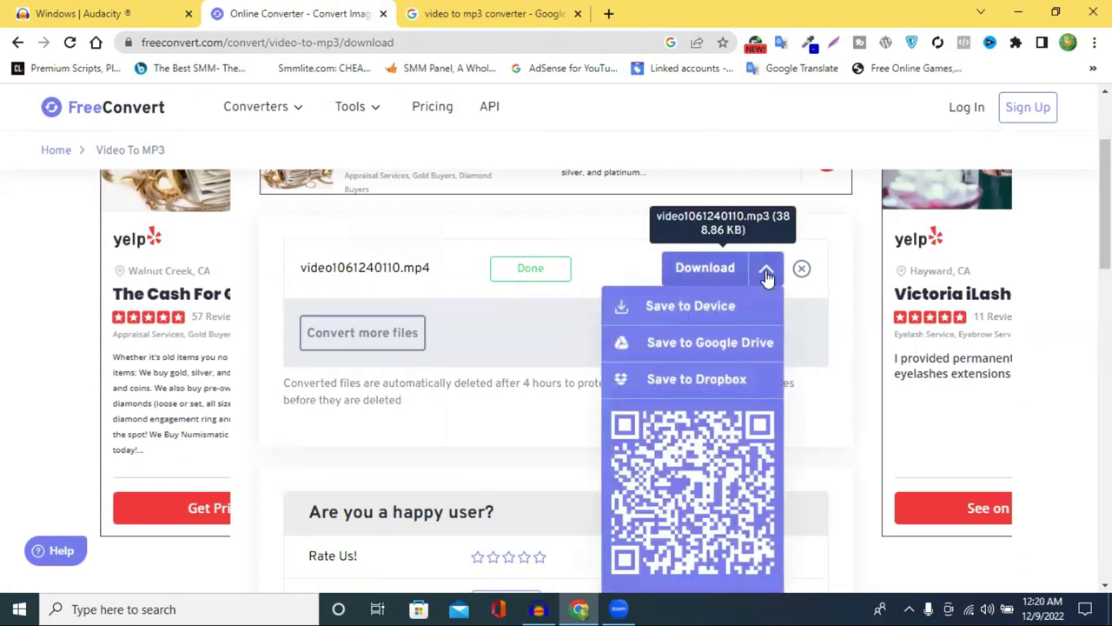
pyautogui.click(709, 272)
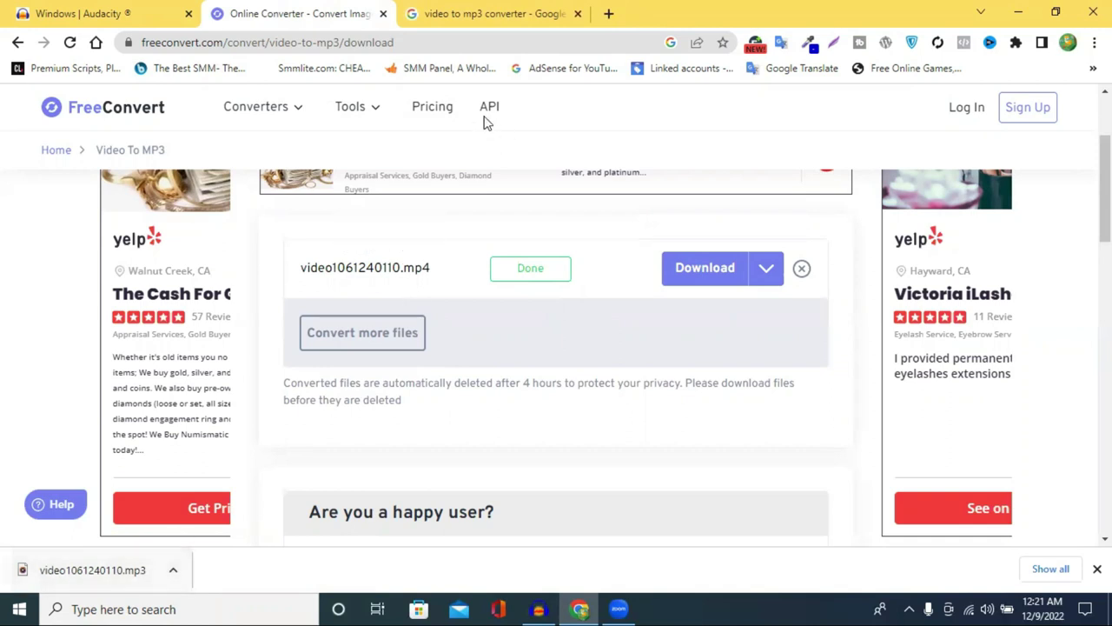
pyautogui.scroll(3, 596, 320)
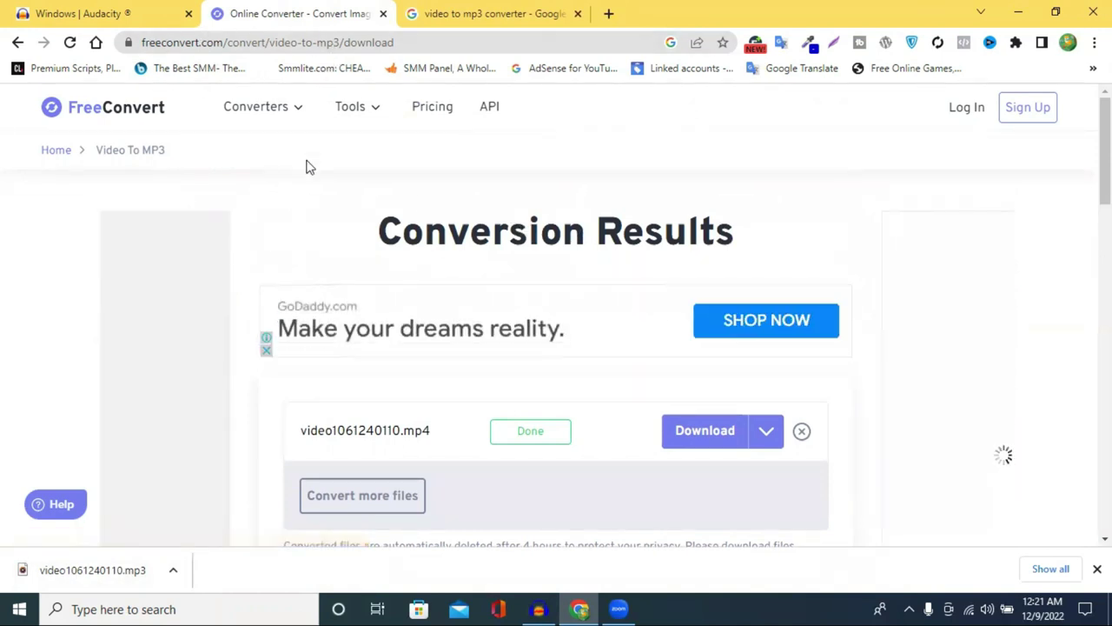
# Step: Close the FreeConvert results and the Google search page, and switch to Audacity
pyautogui.scroll(-2, 345, 192)
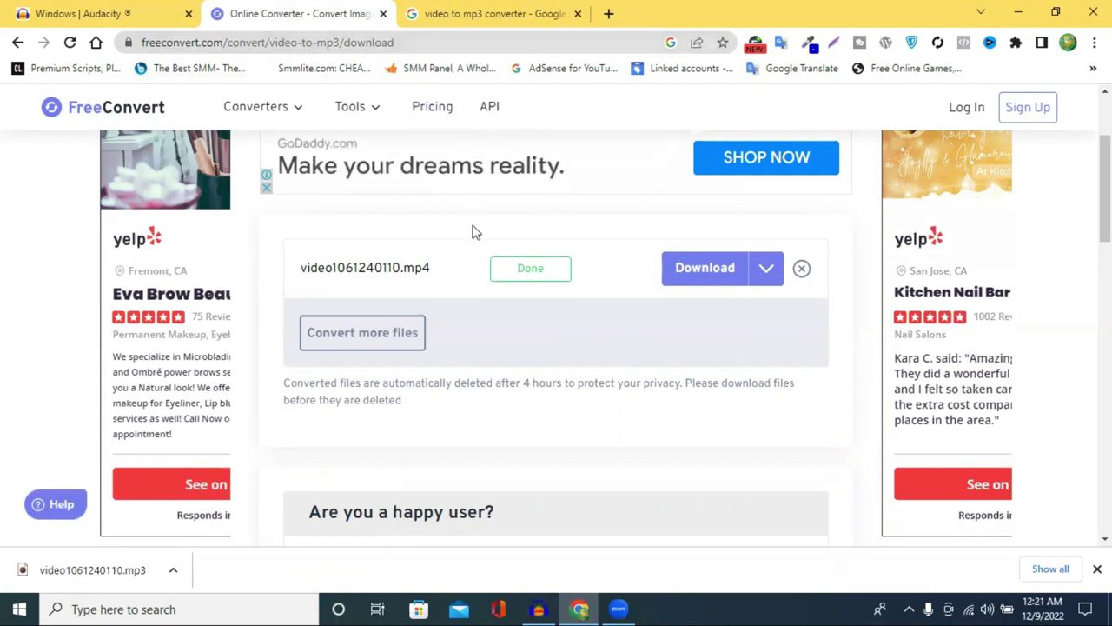
pyautogui.scroll(2, 472, 231)
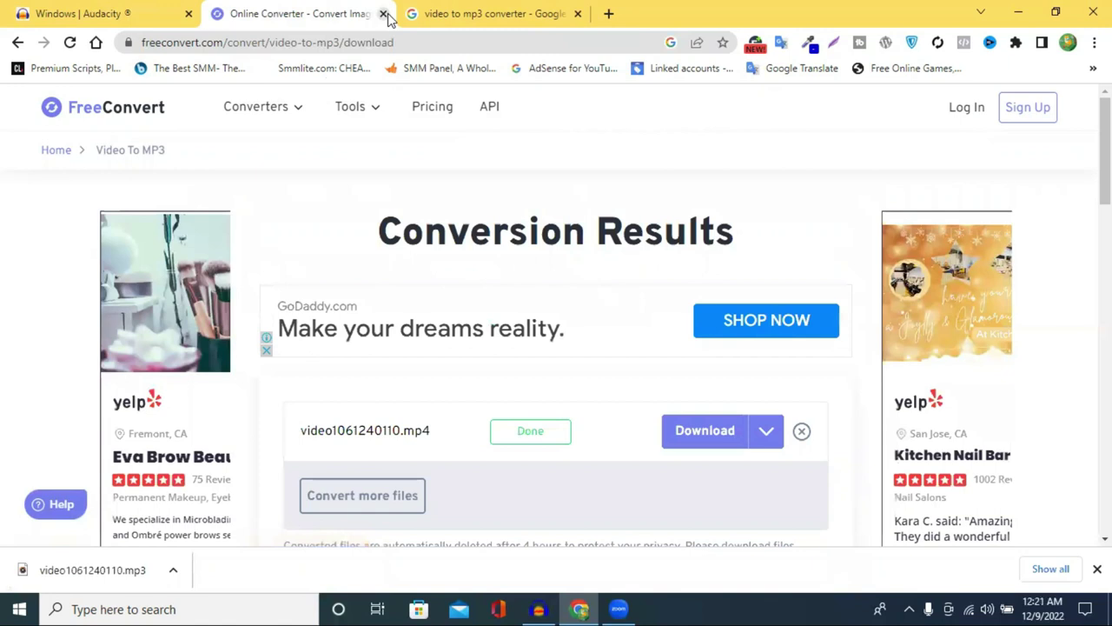
pyautogui.click(383, 14)
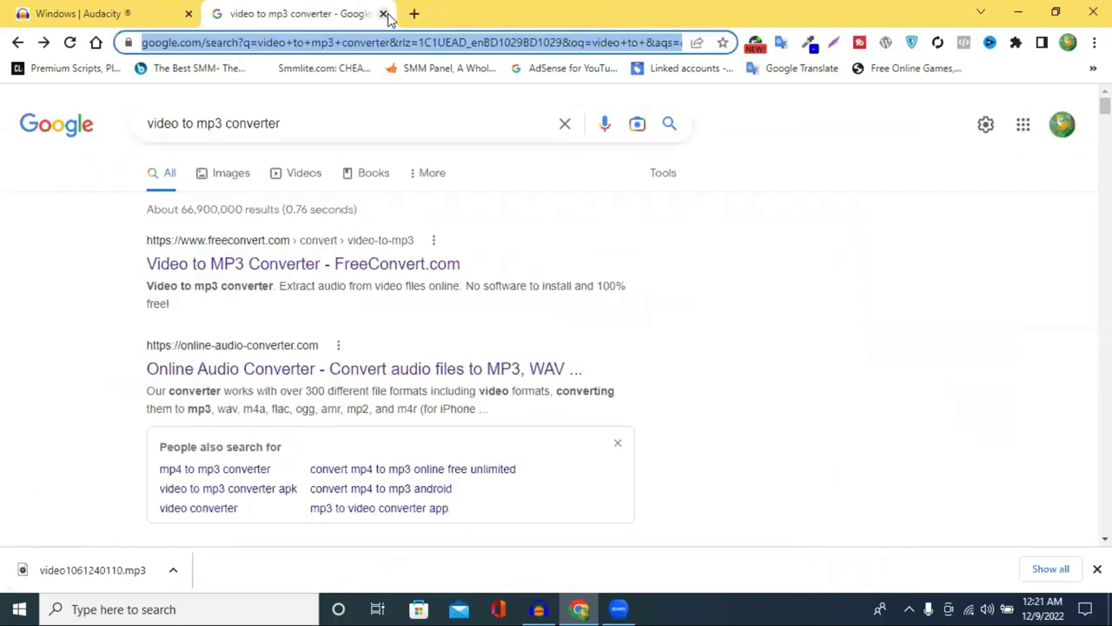
pyautogui.click(383, 13)
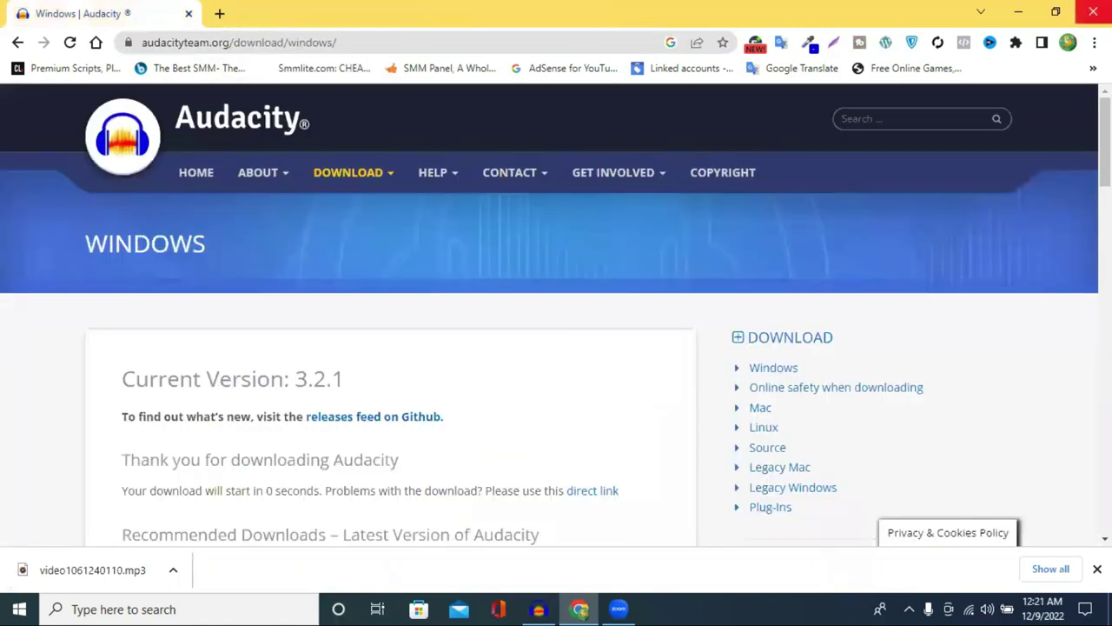
pyautogui.click(540, 606)
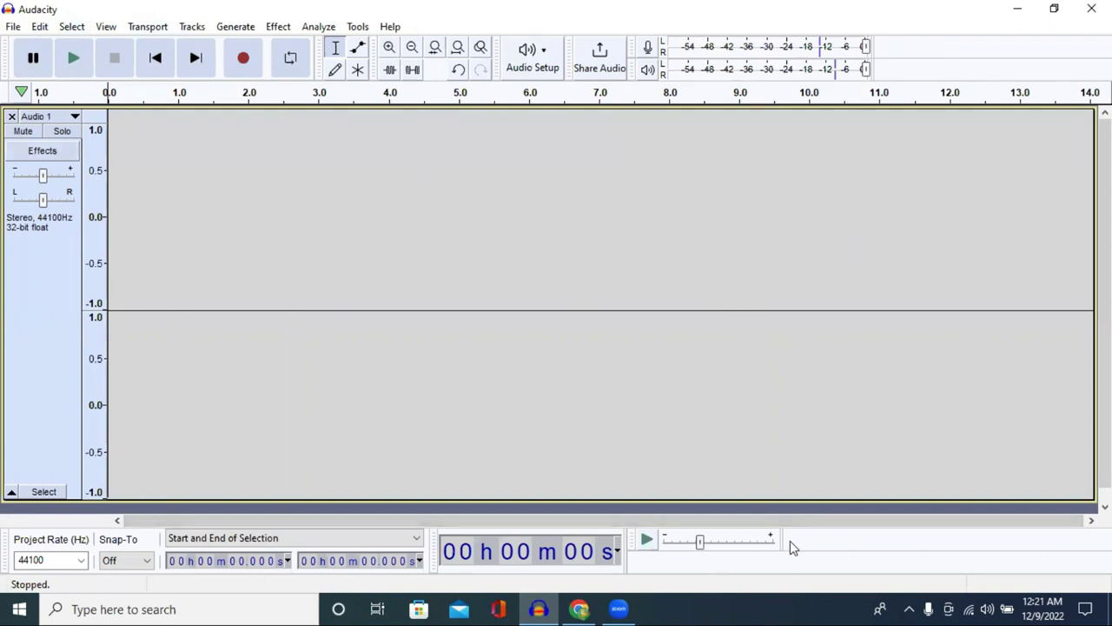
# Step: Reset Audacity's toolbars to their default layout
pyautogui.click(106, 27)
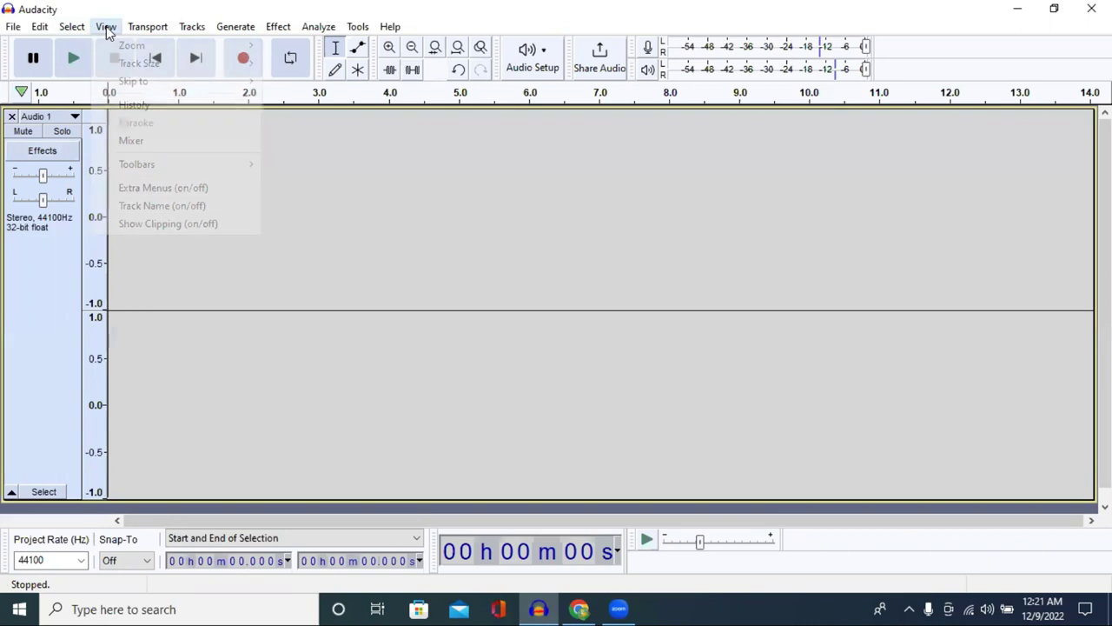
pyautogui.moveTo(167, 173)
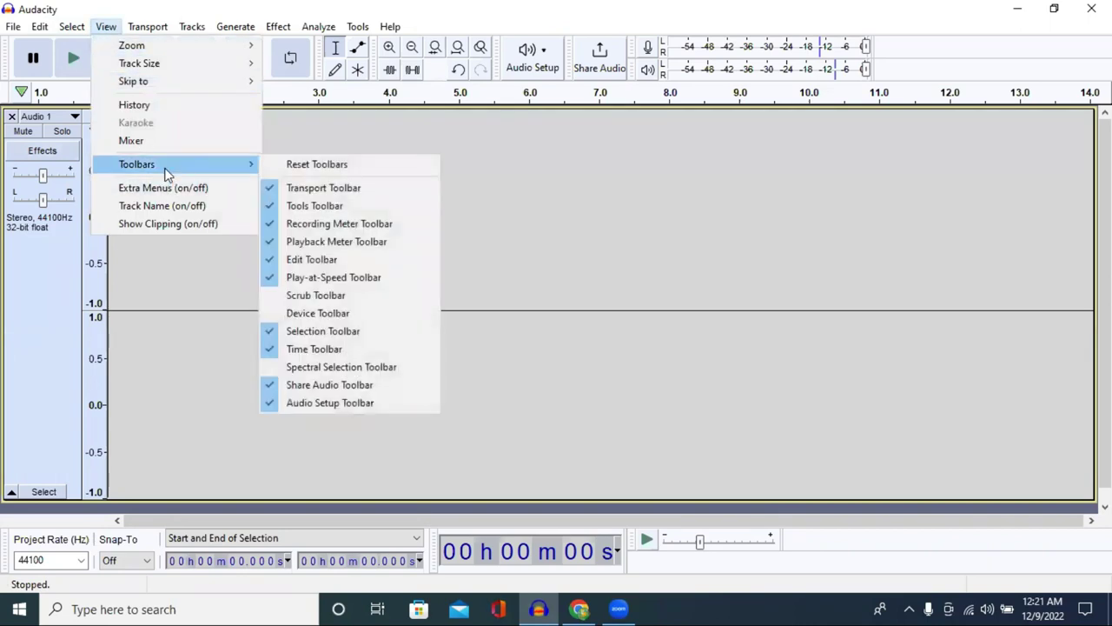
pyautogui.click(345, 166)
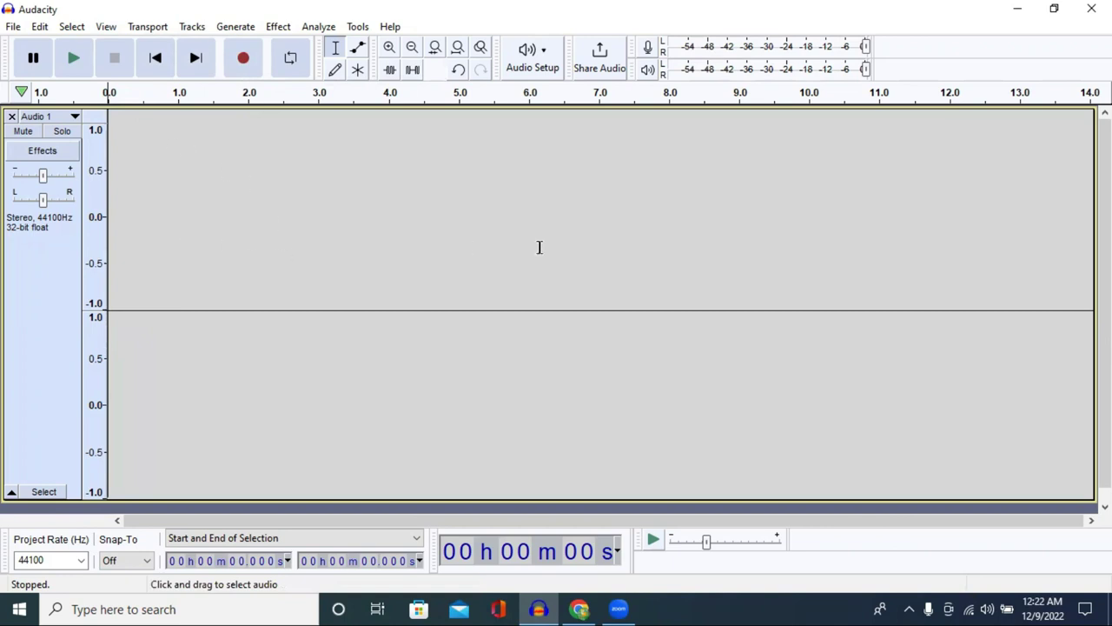
# Step: Record about 10.5 seconds of speech on the Audio 1 track, starting with a few seconds of silence
pyautogui.click(244, 61)
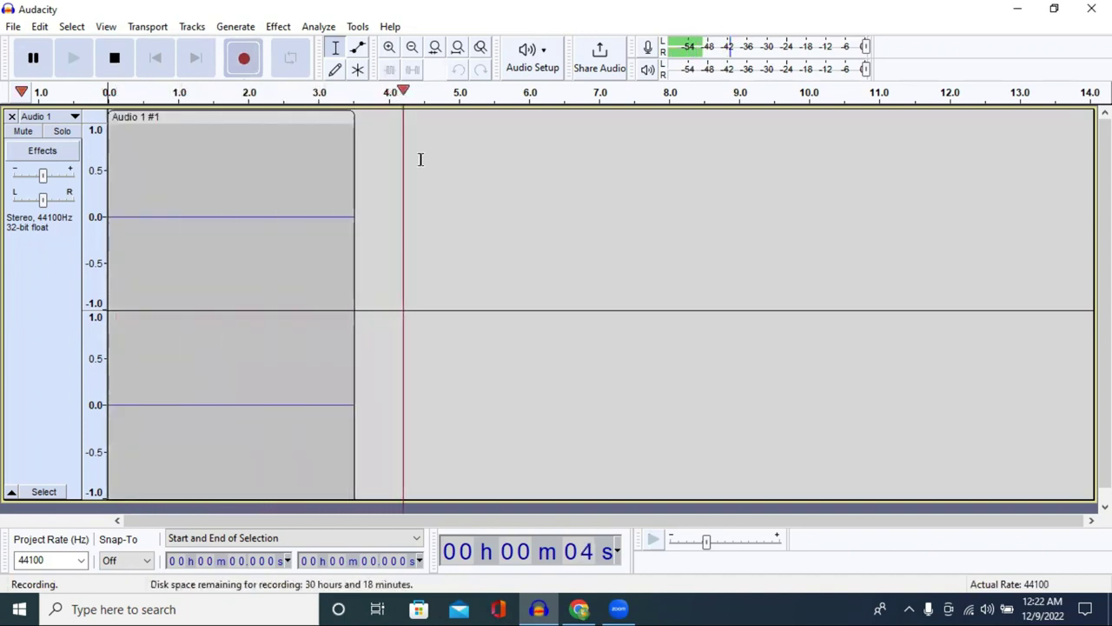
pyautogui.click(111, 61)
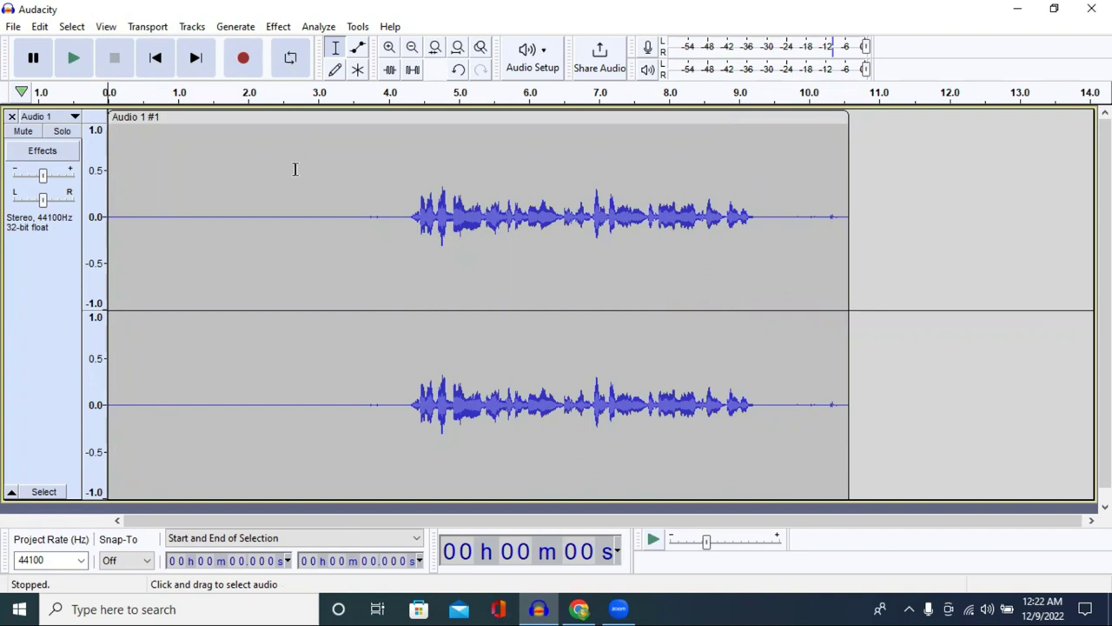
# Step: Examine the recorded waveform, highlighting the silence before the speech up to about 3.96 s and viewing it at different zoom levels
pyautogui.moveTo(118, 185); pyautogui.dragTo(404, 196)
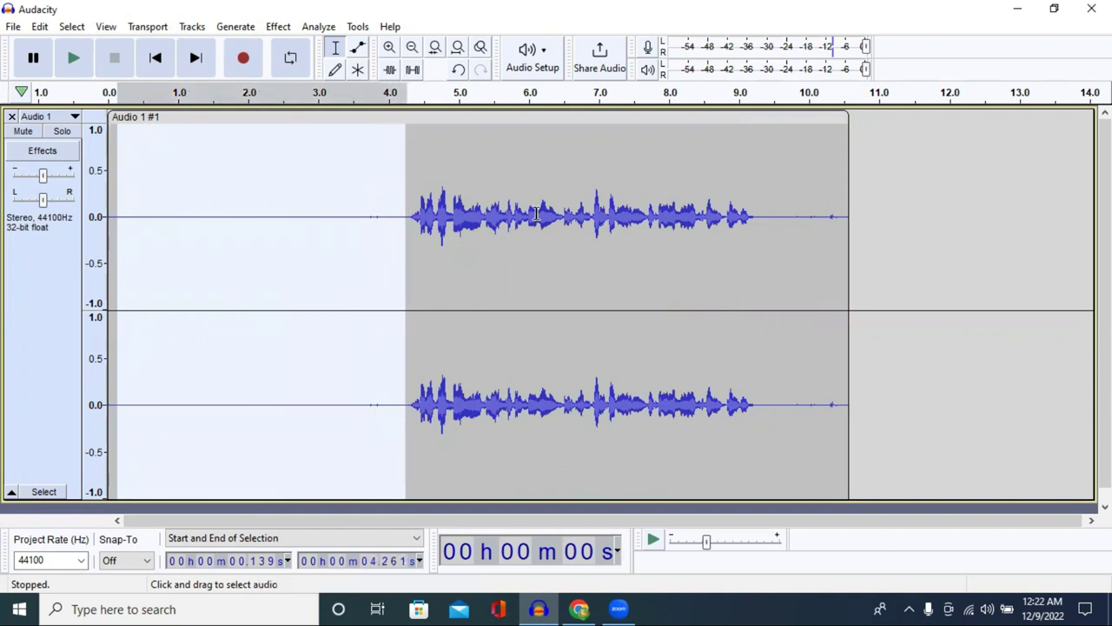
pyautogui.scroll(-1, 891, 219)
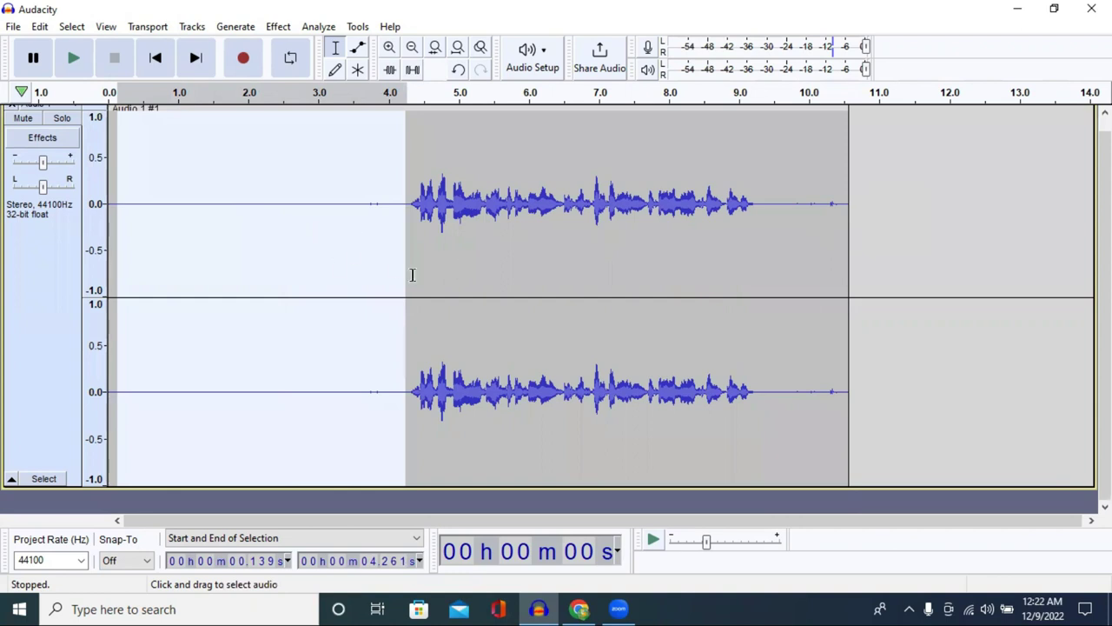
pyautogui.moveTo(385, 392); pyautogui.dragTo(101, 391)
pyautogui.scroll(1, 293, 355)
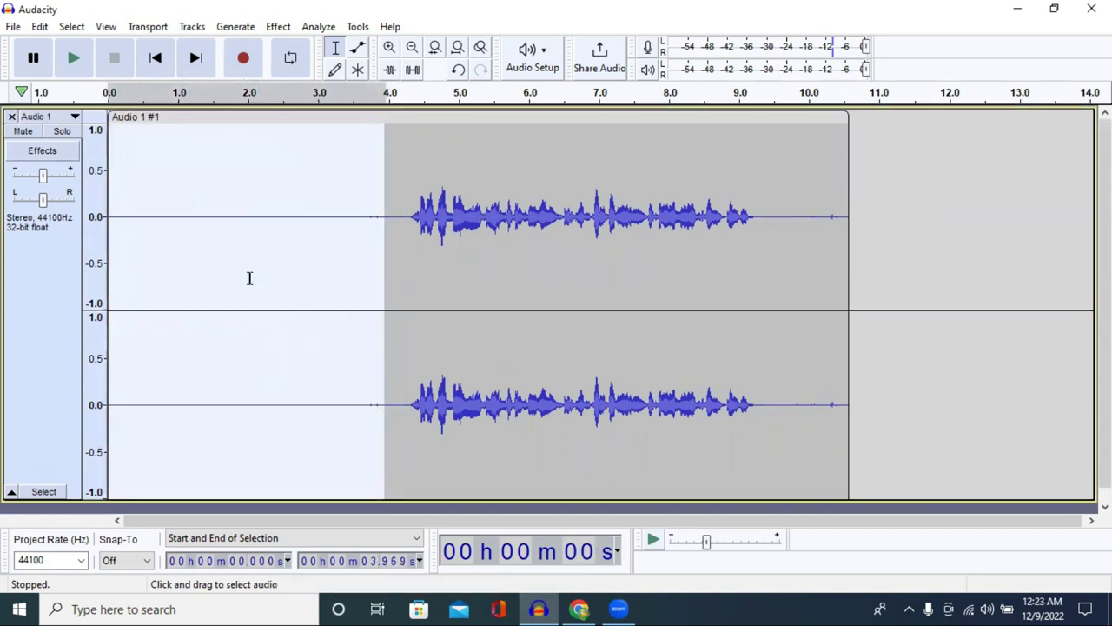
pyautogui.click(389, 49)
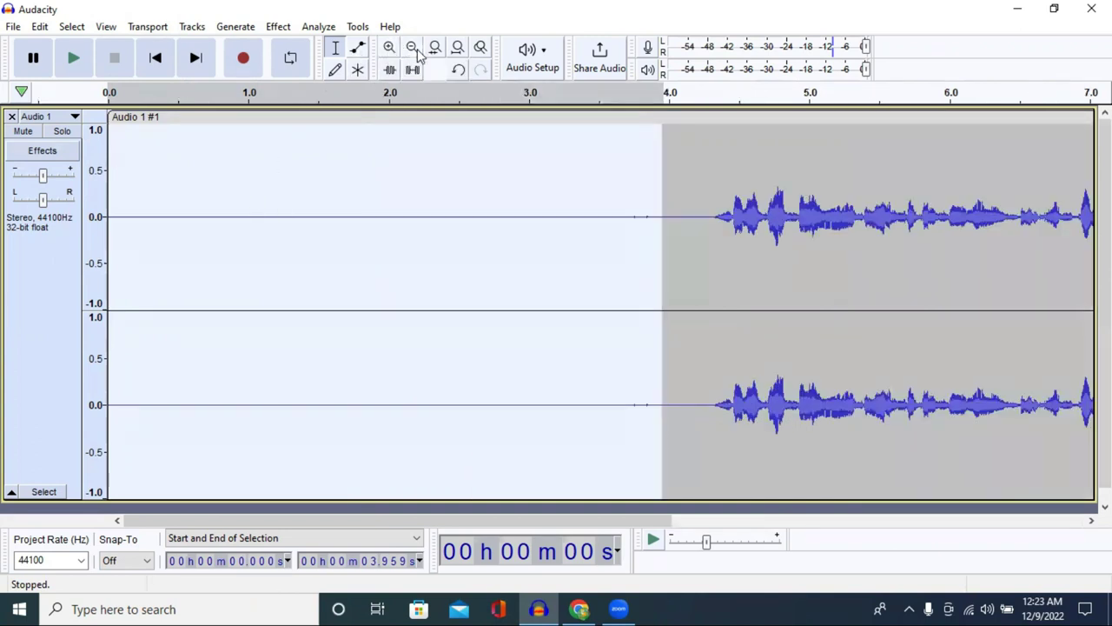
pyautogui.click(391, 50)
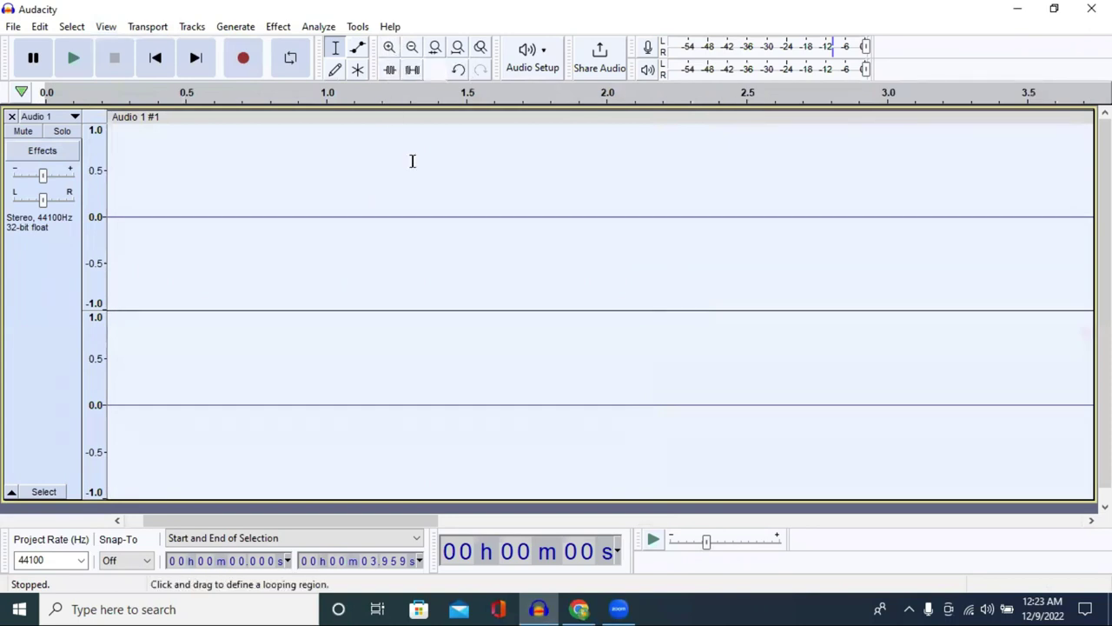
pyautogui.click(412, 47)
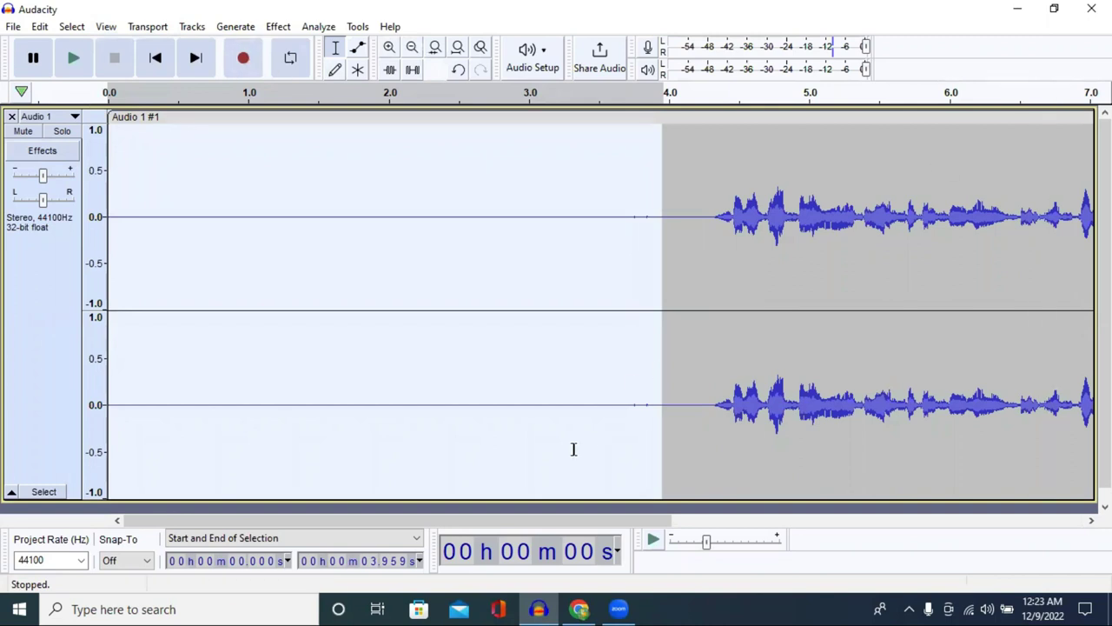
pyautogui.click(198, 510)
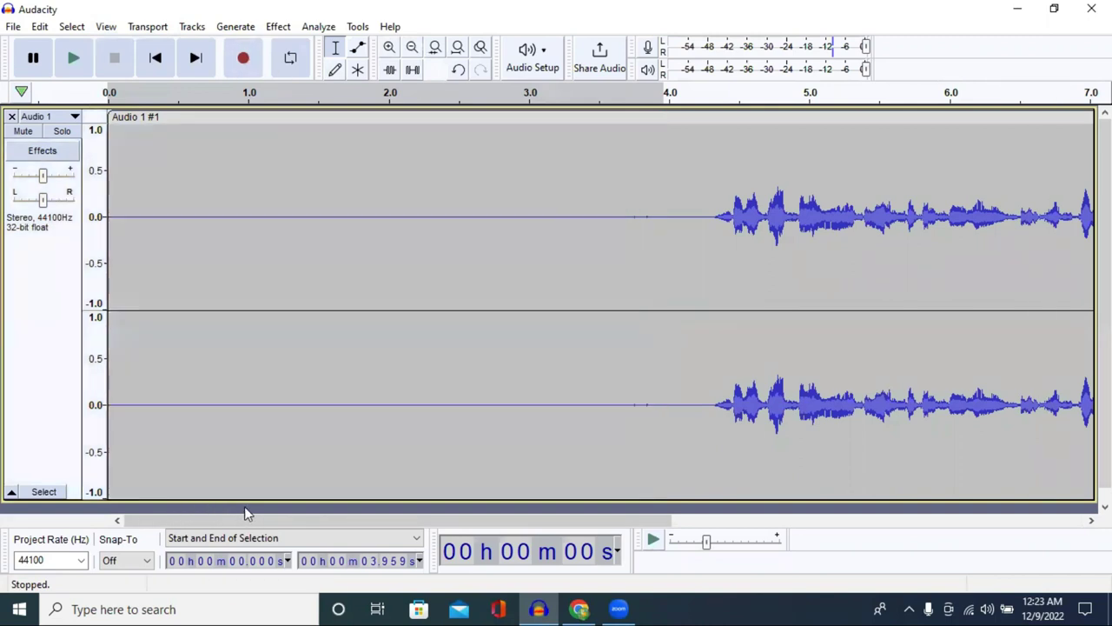
pyautogui.moveTo(647, 521); pyautogui.dragTo(1055, 522)
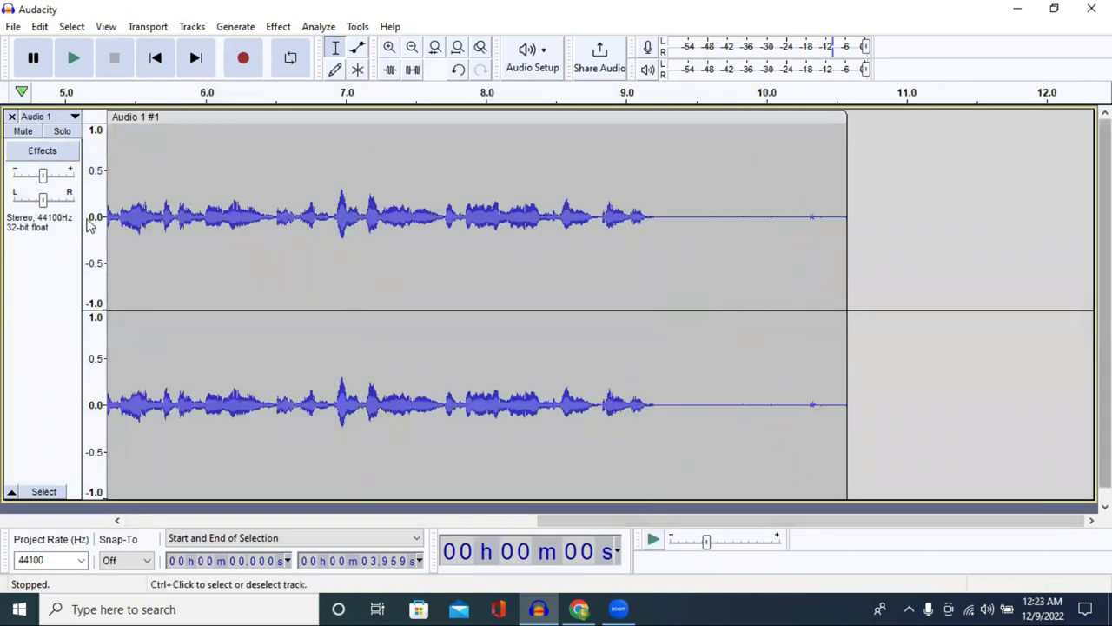
# Step: Record a second take of about 7 seconds after the first clip and play back part of it
pyautogui.click(244, 61)
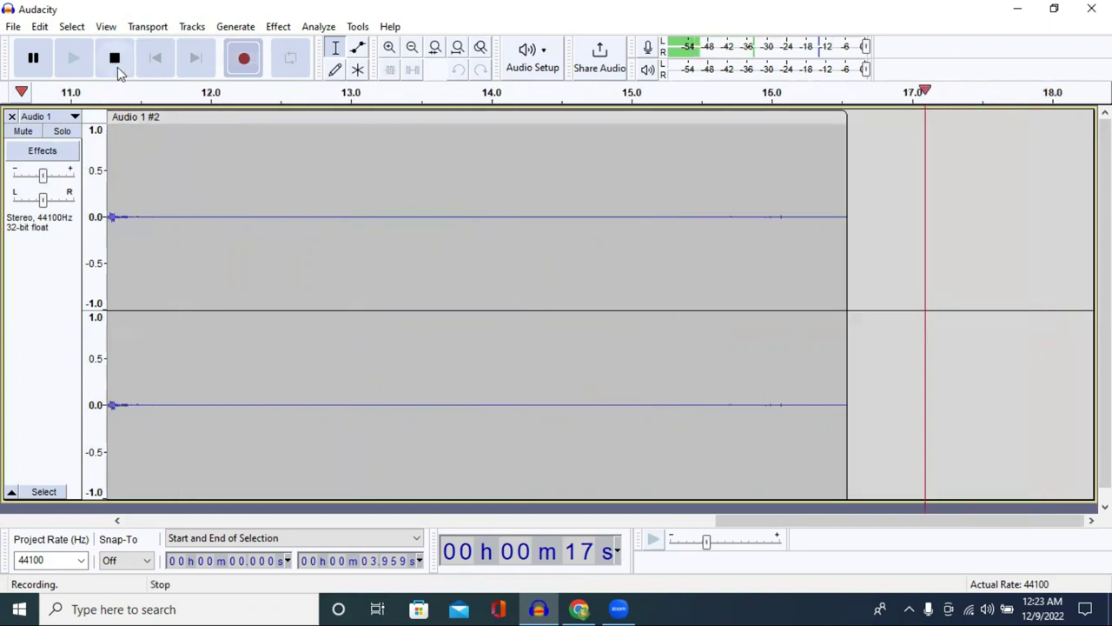
pyautogui.press('space')
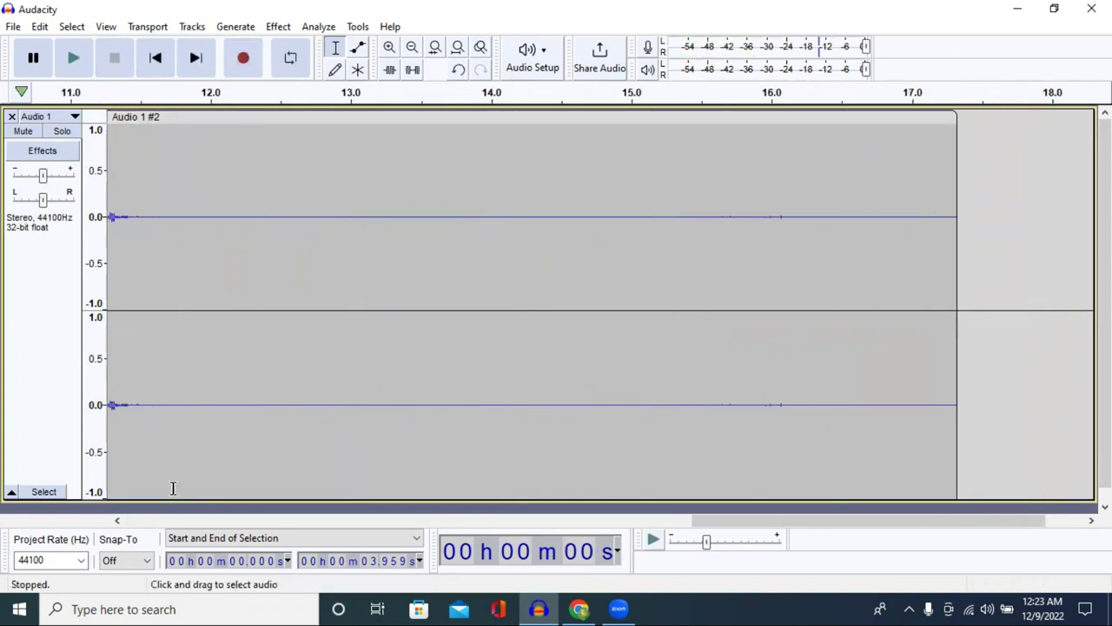
pyautogui.moveTo(800, 396); pyautogui.dragTo(638, 400)
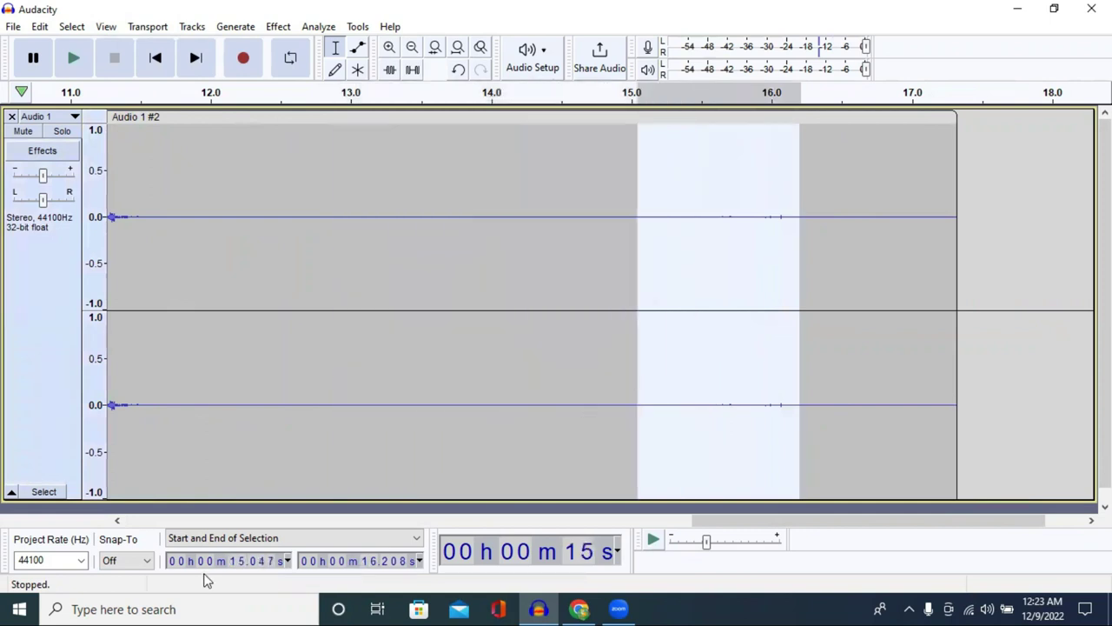
pyautogui.click(165, 504)
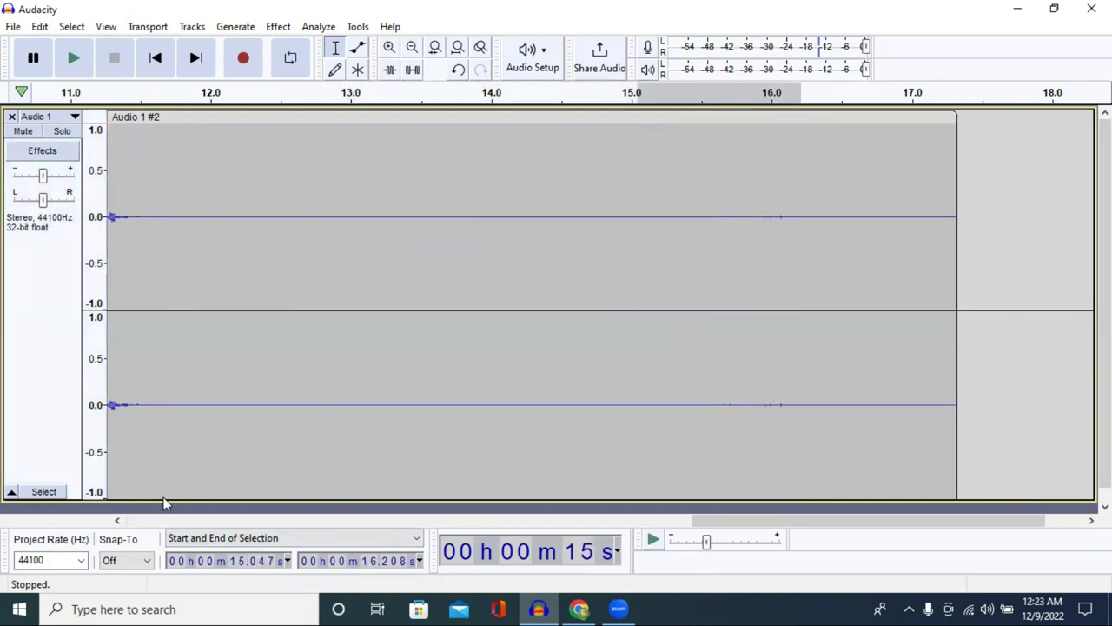
pyautogui.click(111, 97)
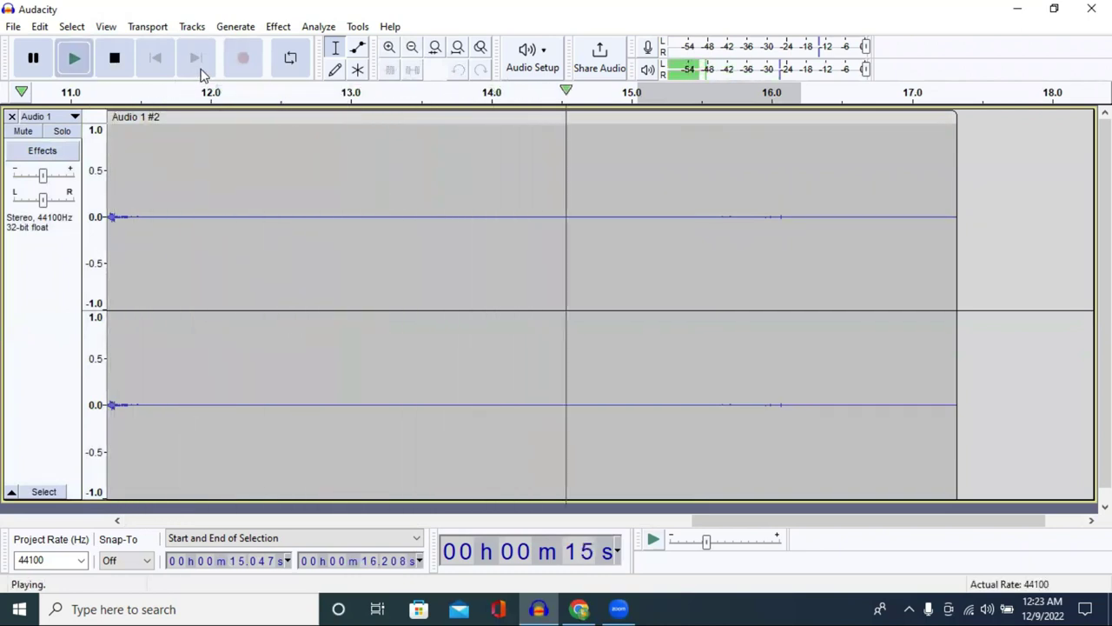
pyautogui.click(1007, 448)
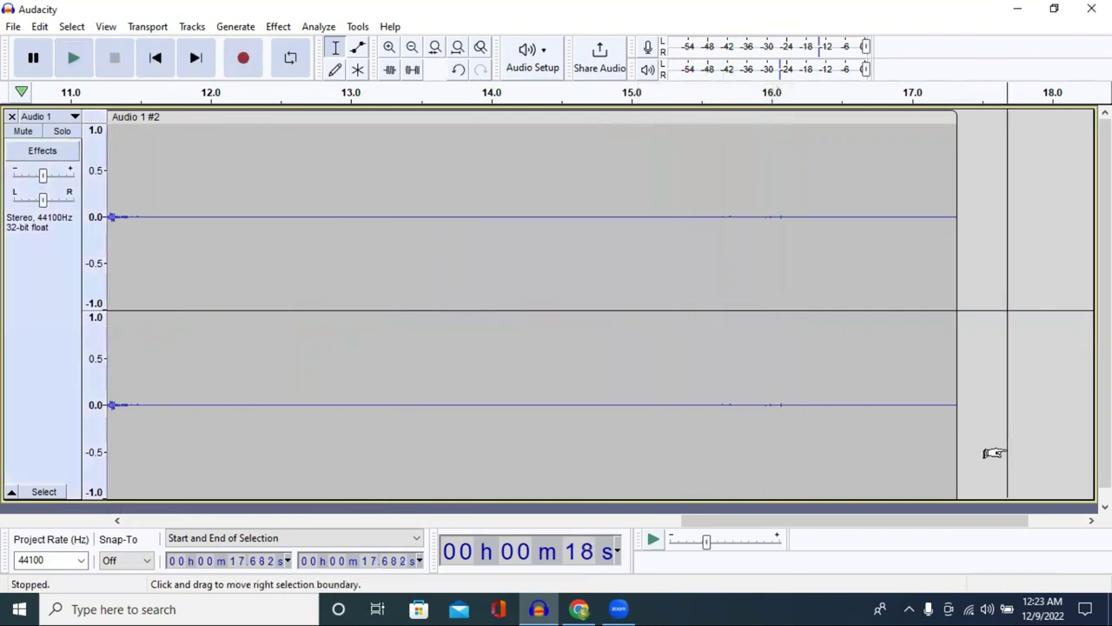
# Step: Delete the audio from about 8.06 s through the end of the second take
pyautogui.moveTo(977, 404); pyautogui.dragTo(12, 310)
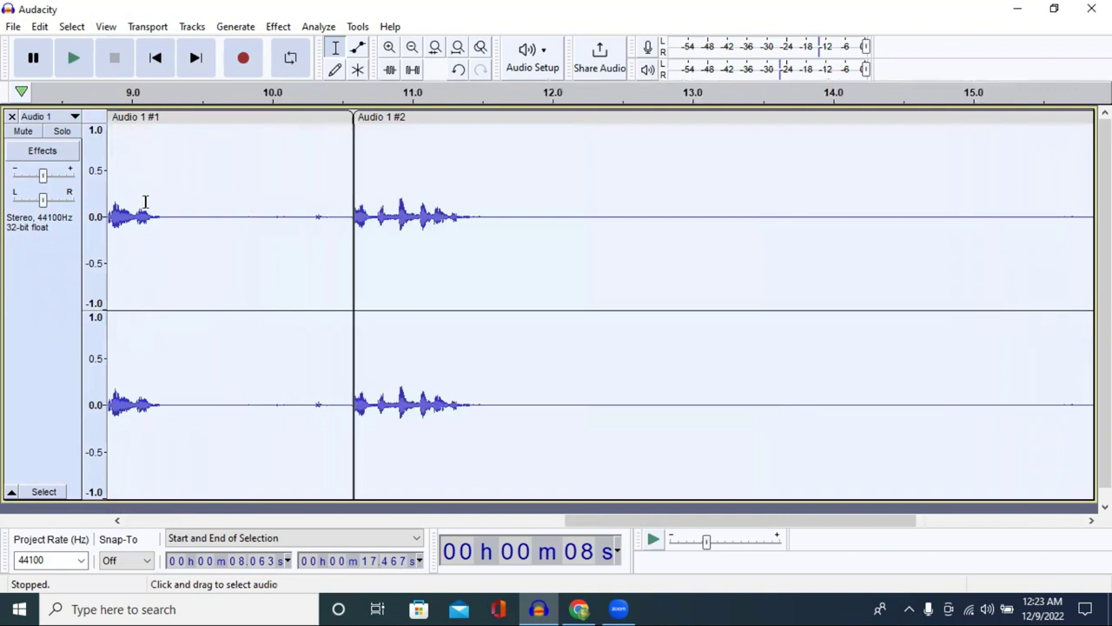
pyautogui.press('Delete')
# Step: Record a new take of about 13 seconds on Audio 1 from about 9.69 s, leaving silence before the speech
pyautogui.click(230, 130)
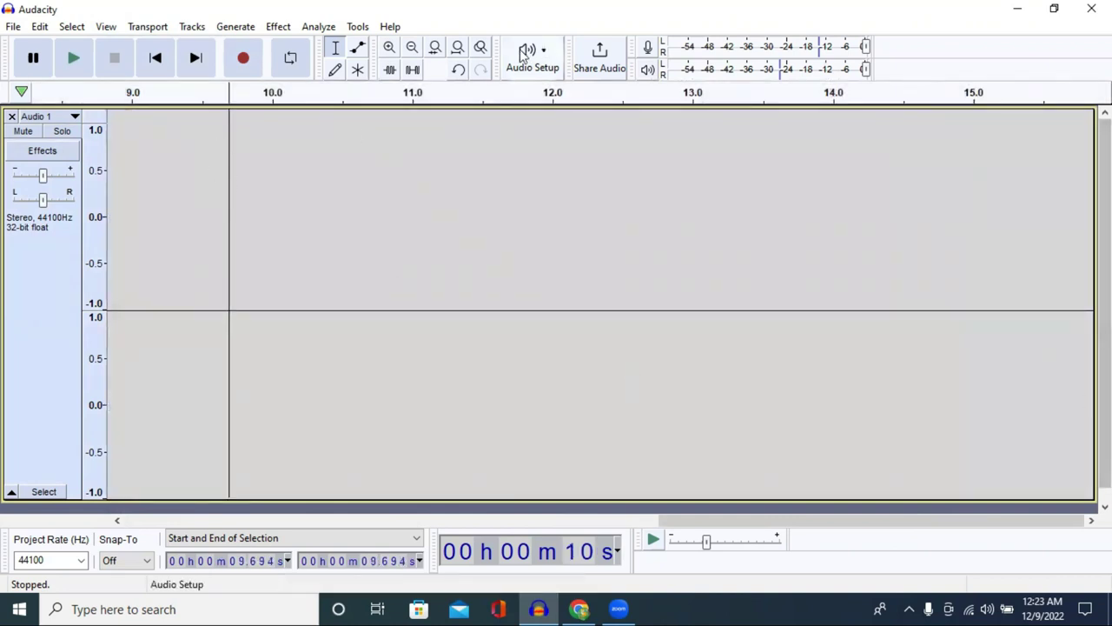
pyautogui.click(244, 59)
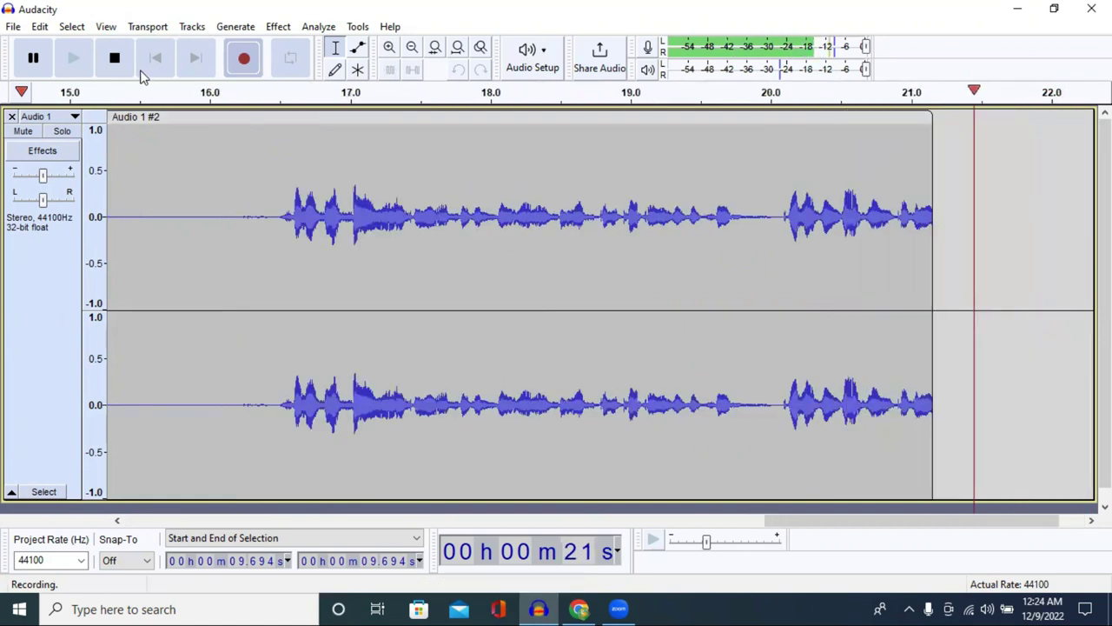
pyautogui.click(115, 56)
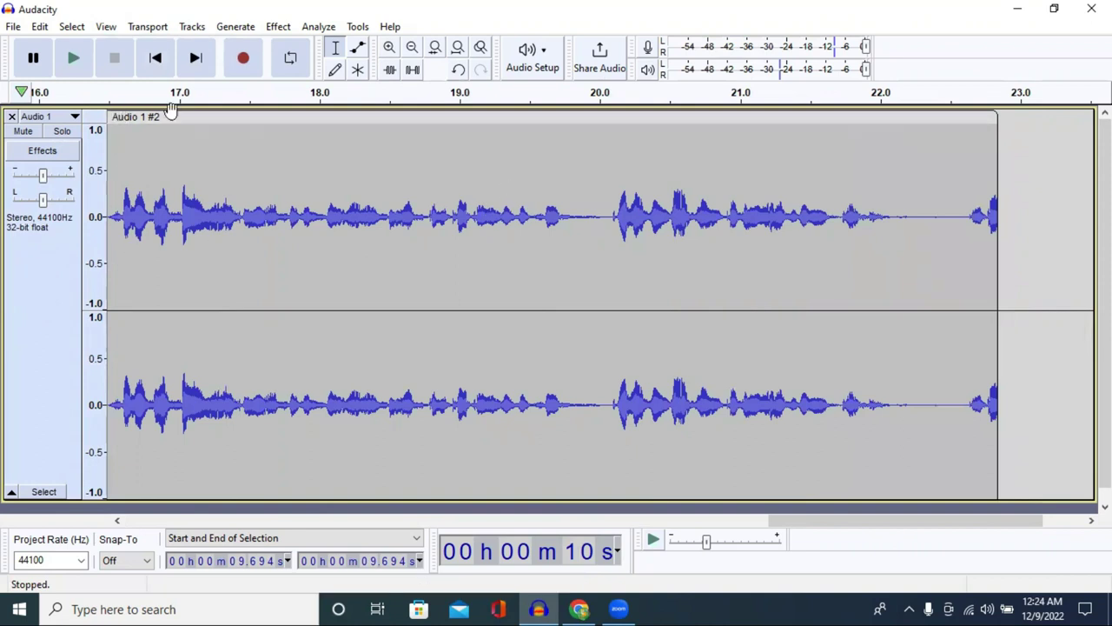
# Step: Get a Noise Reduction profile from the silent stretch between about 13.3 s and 16.4 s, then clear the selection
pyautogui.click(412, 47)
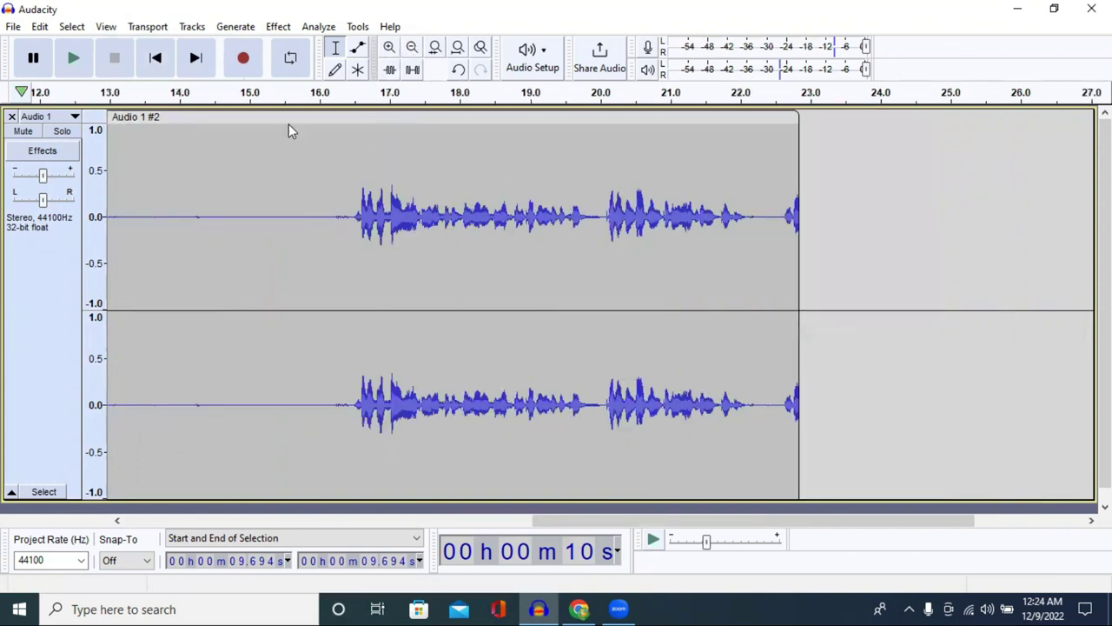
pyautogui.moveTo(133, 204); pyautogui.dragTo(347, 228)
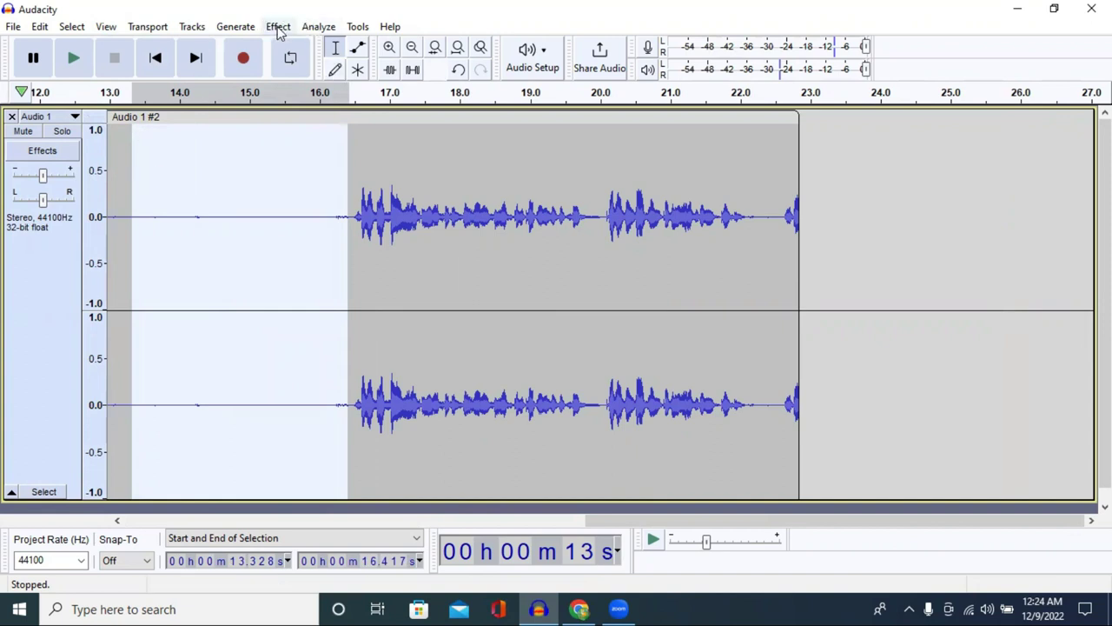
pyautogui.click(277, 27)
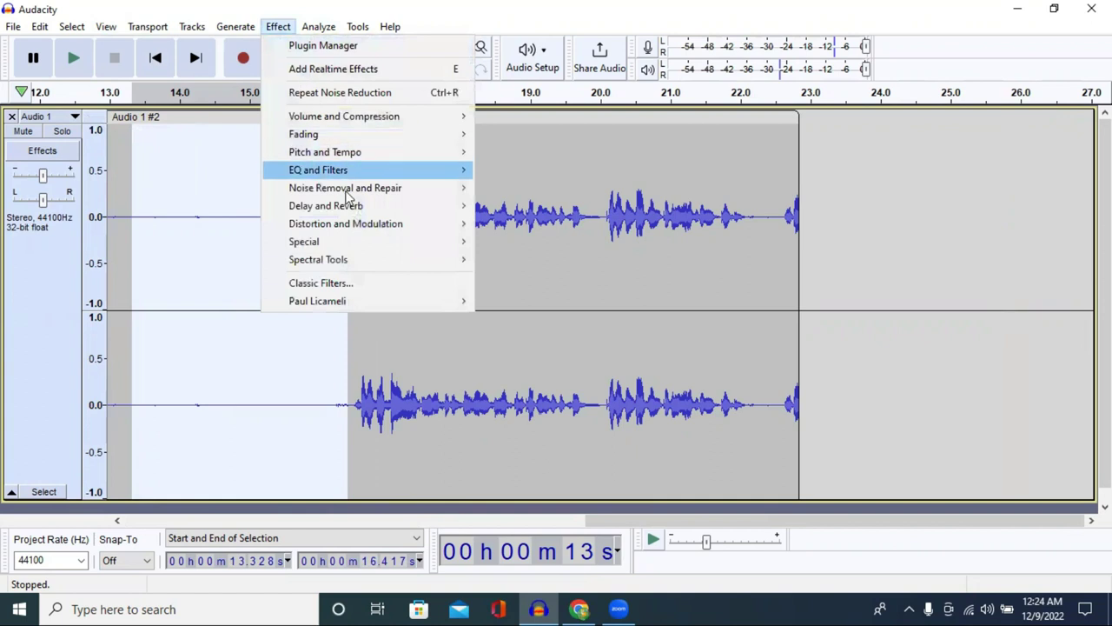
pyautogui.moveTo(341, 195)
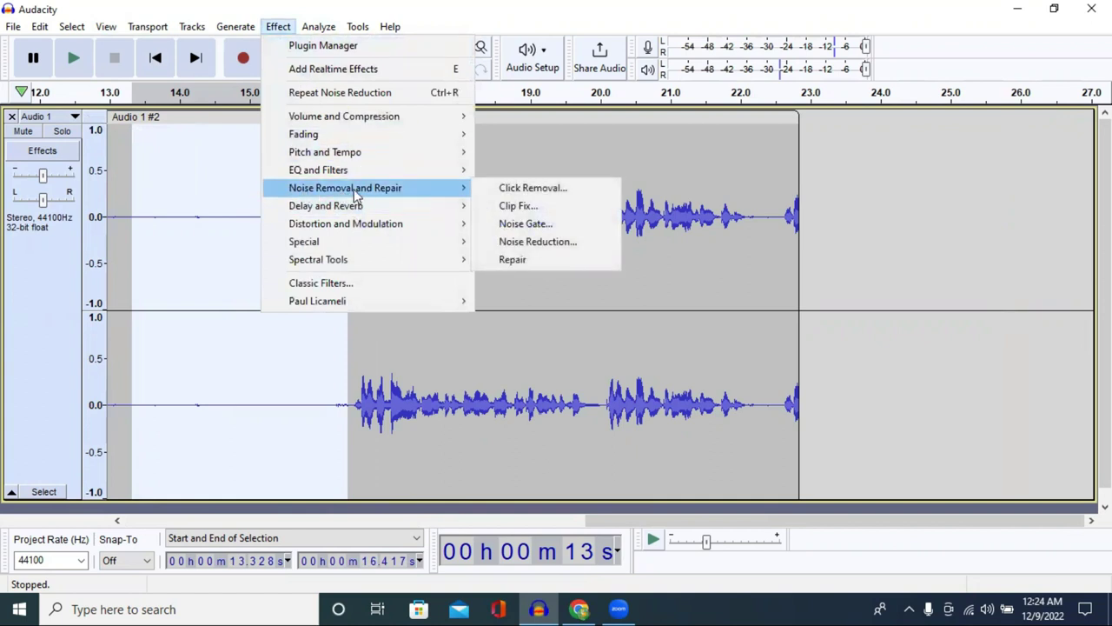
pyautogui.click(527, 247)
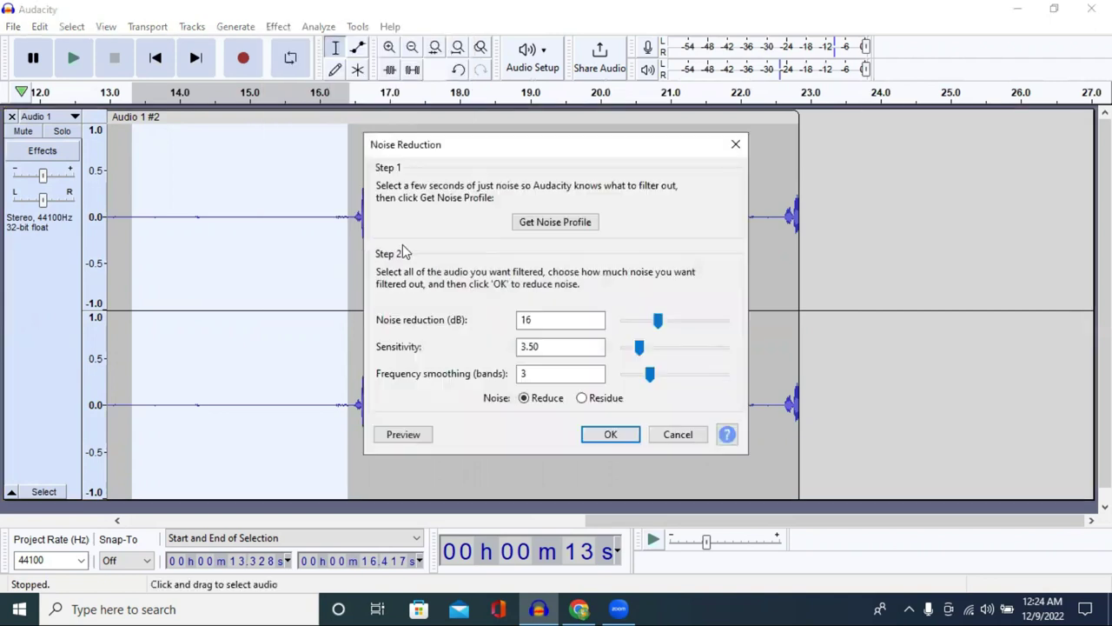
pyautogui.click(556, 223)
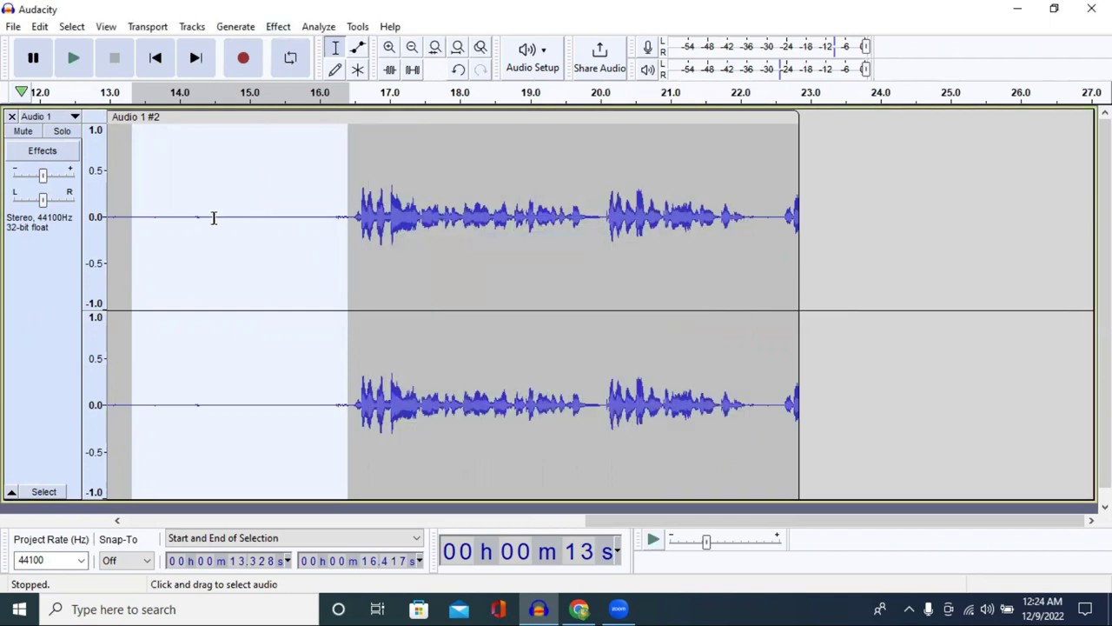
pyautogui.click(154, 185)
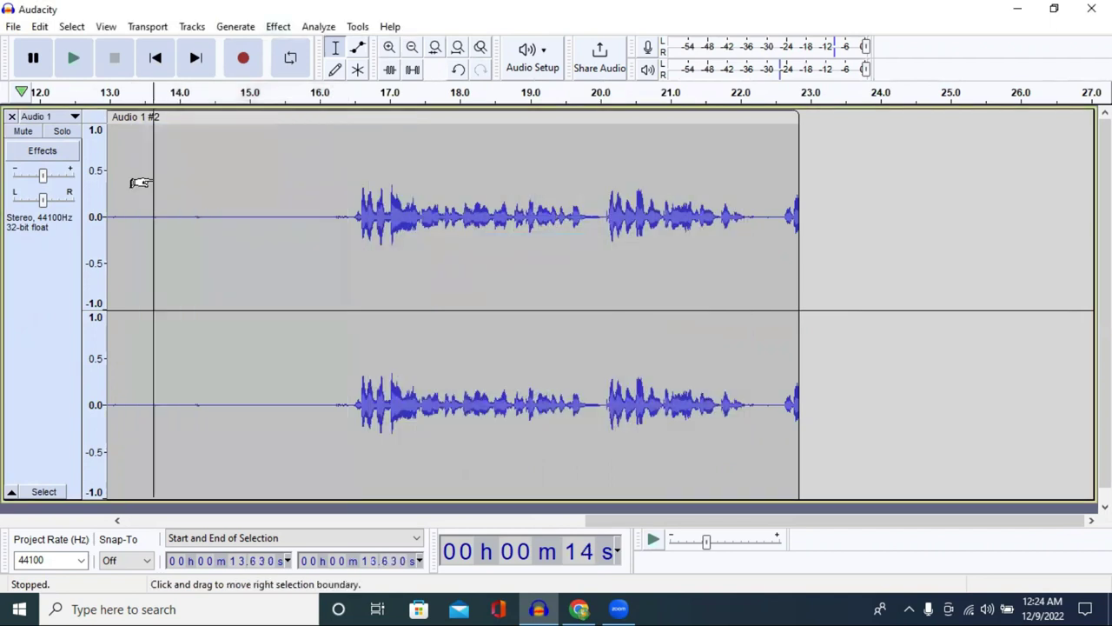
# Step: Apply Noise Reduction to all audio on the track at 14 dB, with sensitivity 3.50, 3 smoothing bands and the noise option on Reduce
pyautogui.click(115, 118)
pyautogui.click(162, 131)
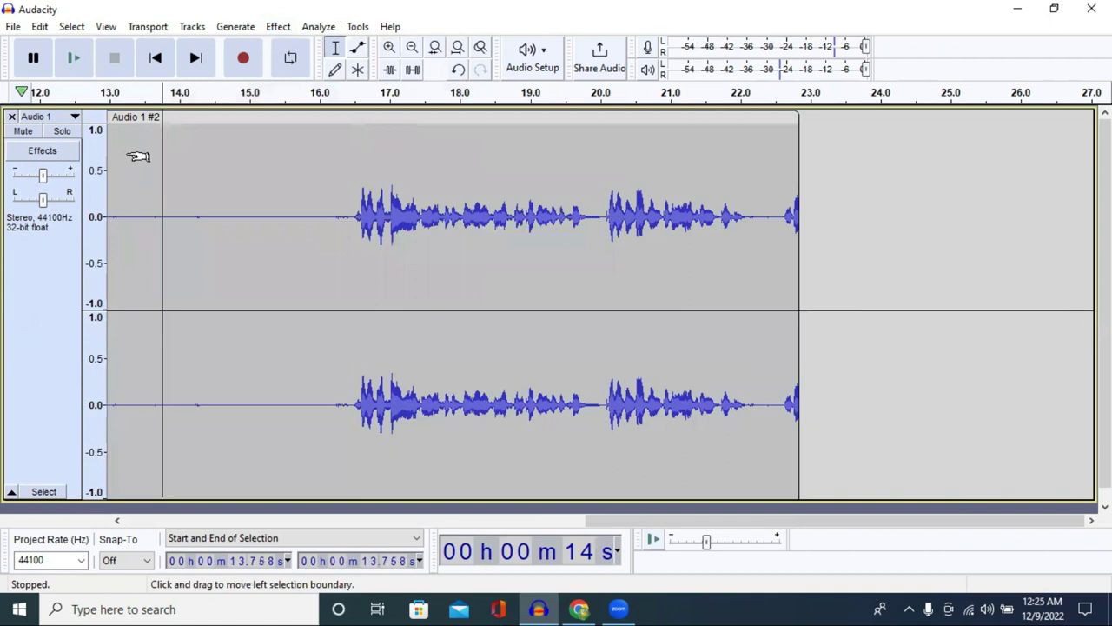
pyautogui.hotkey('ctrl', 'a')
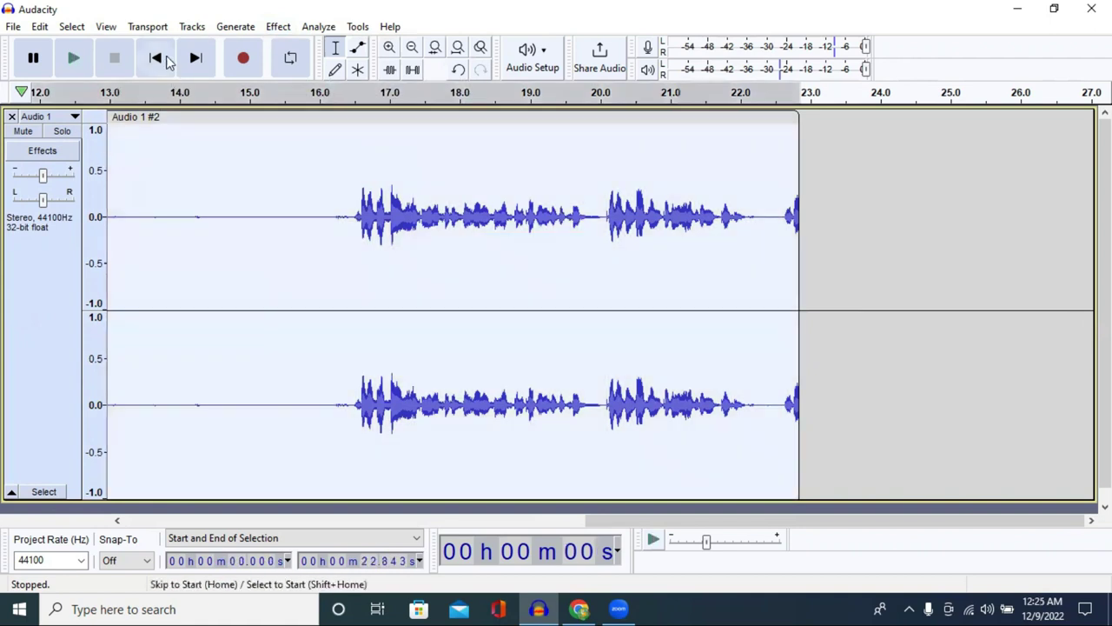
pyautogui.click(277, 27)
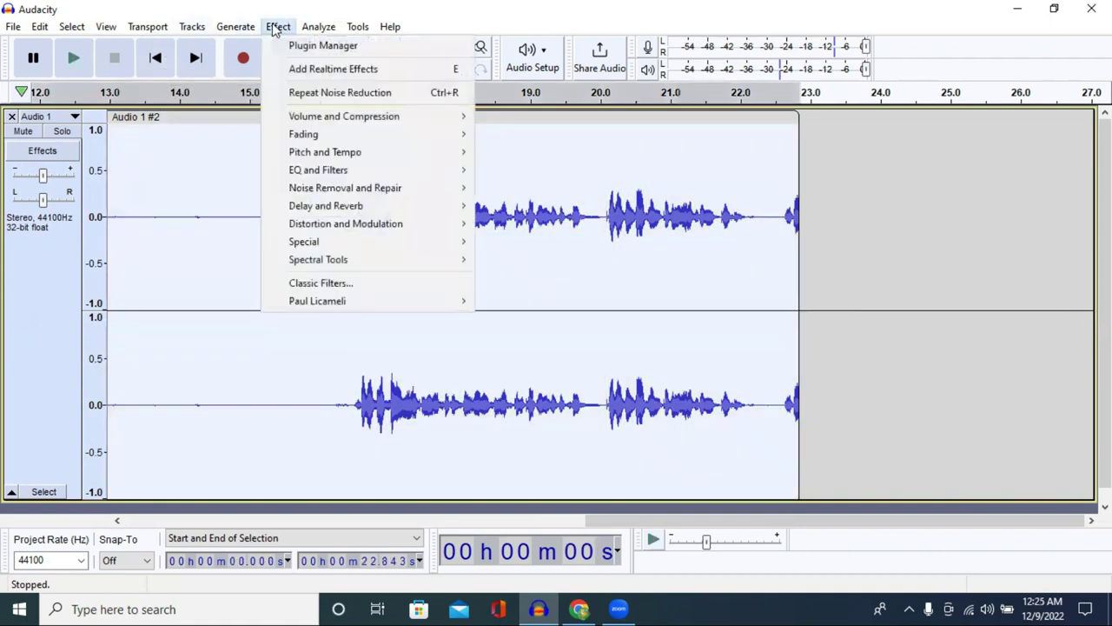
pyautogui.moveTo(378, 193)
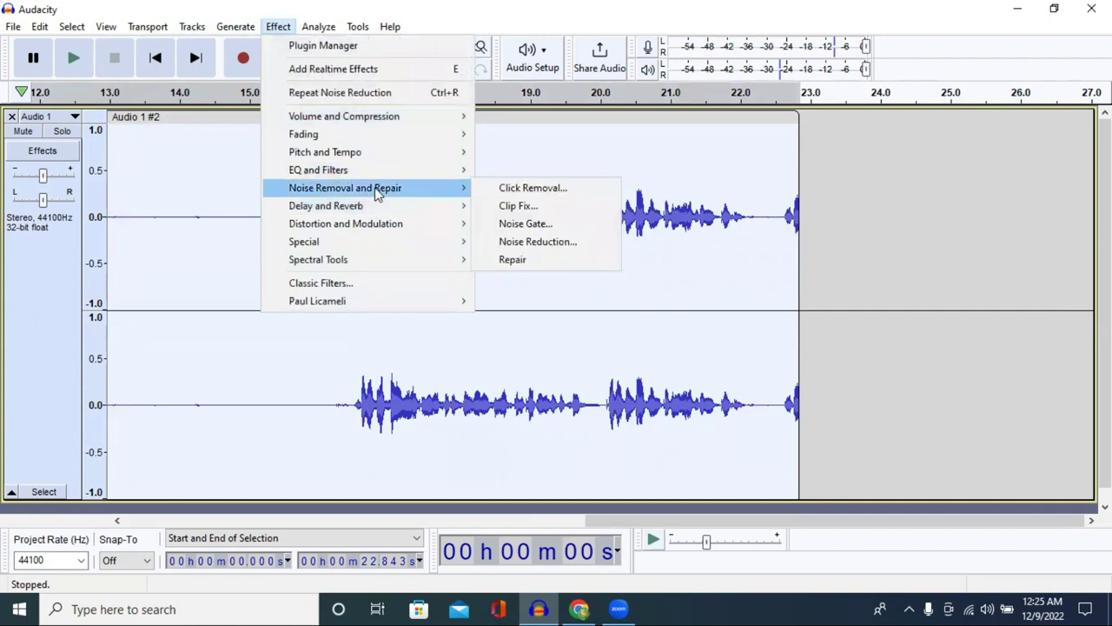
pyautogui.click(537, 241)
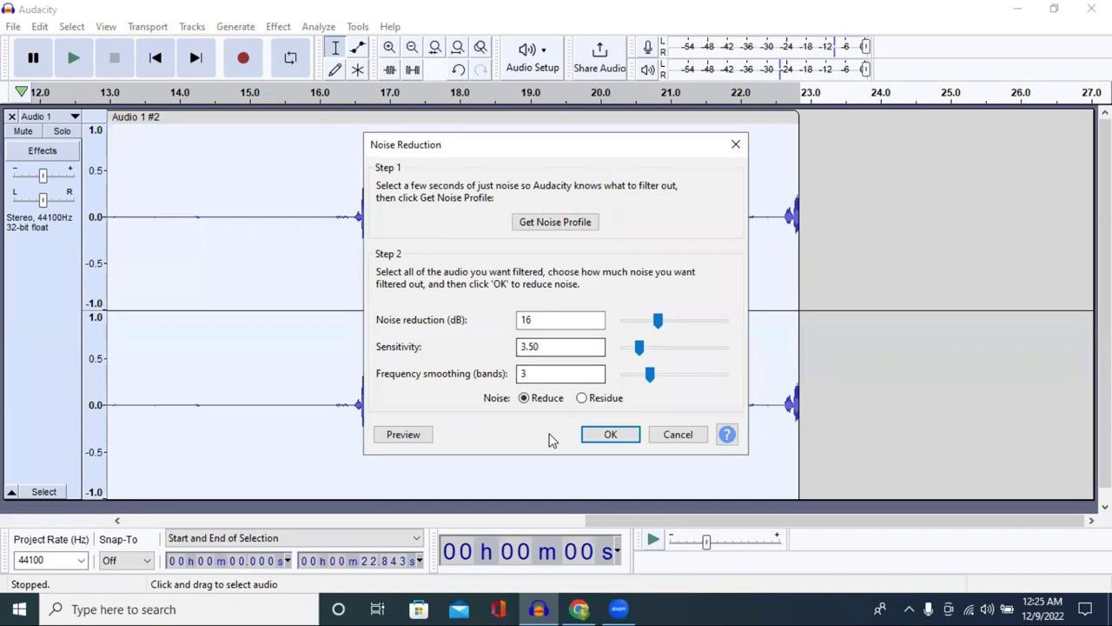
pyautogui.click(585, 401)
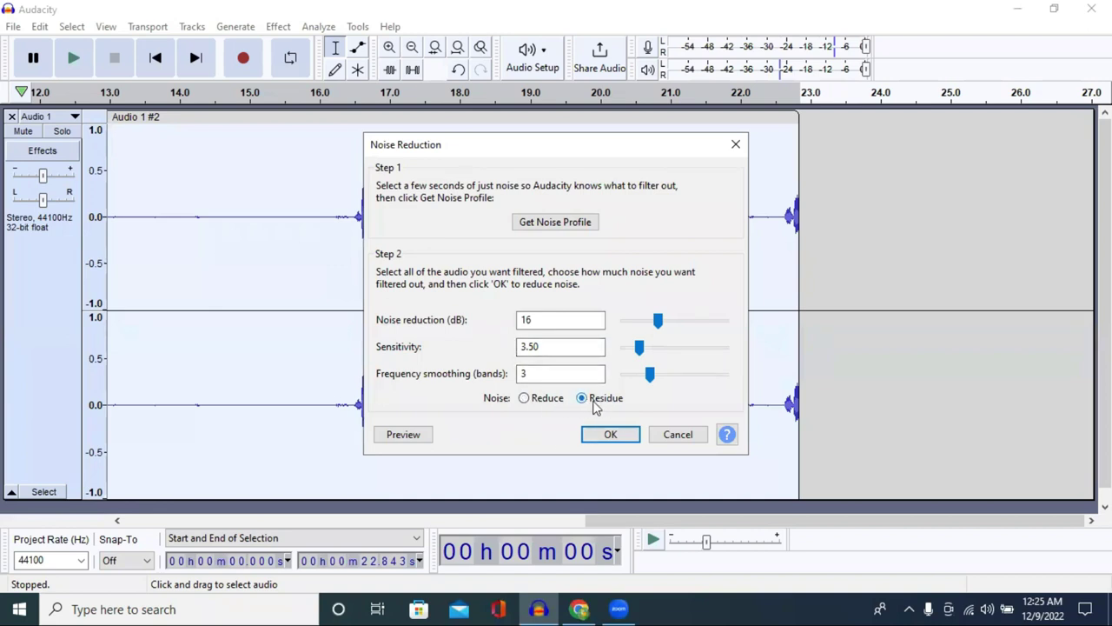
pyautogui.click(525, 400)
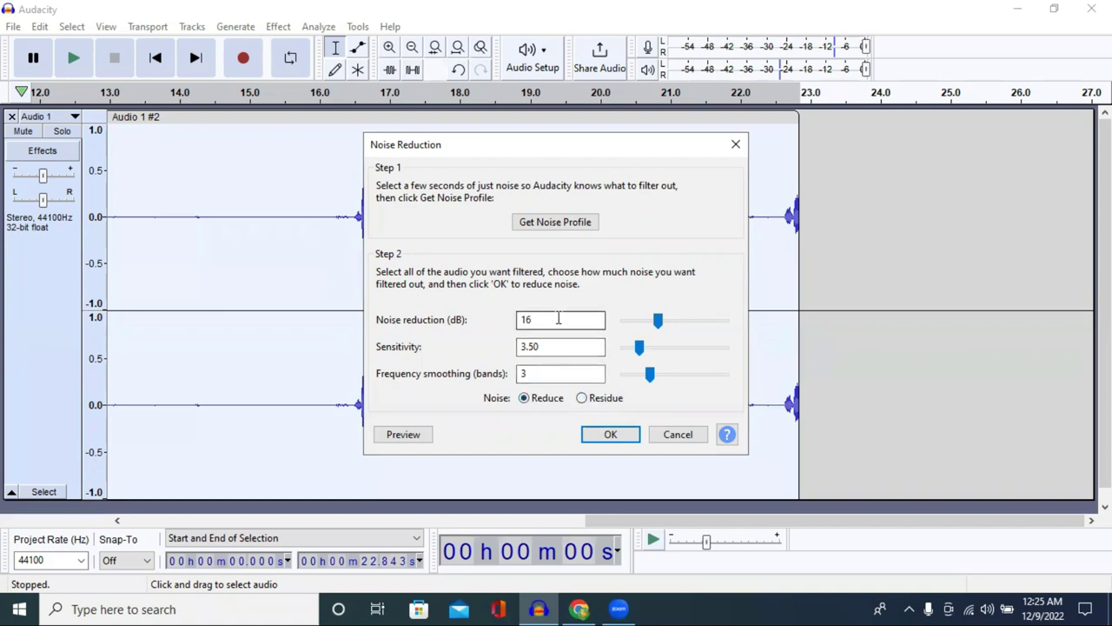
pyautogui.click(658, 322)
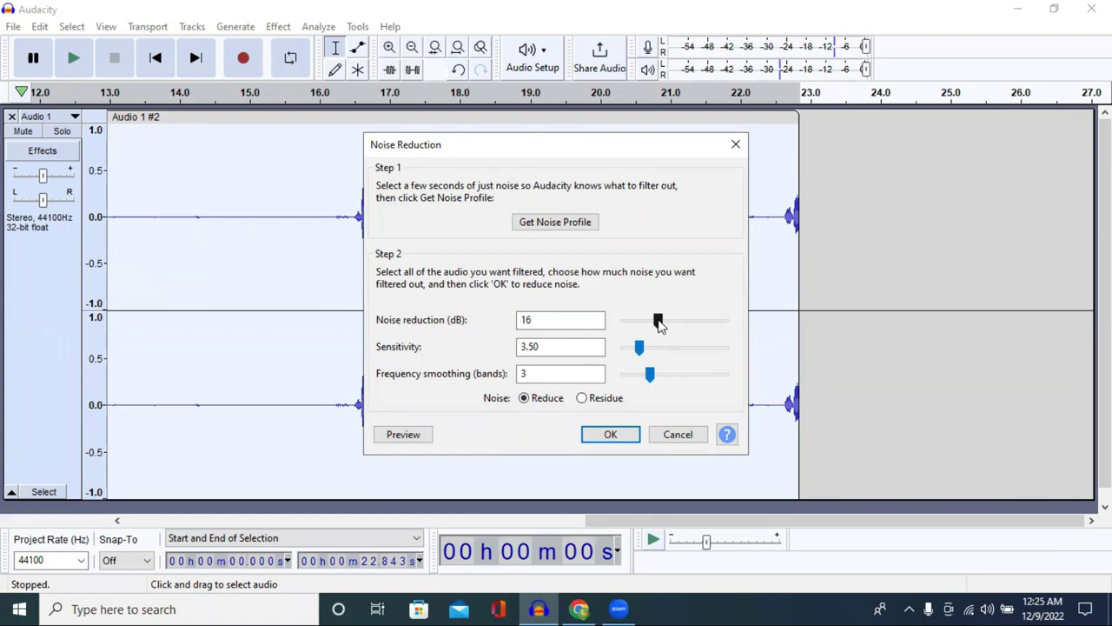
pyautogui.moveTo(659, 324)
pyautogui.mouseDown()
pyautogui.moveTo(643, 323)
pyautogui.moveTo(663, 325)
pyautogui.moveTo(654, 324)
pyautogui.mouseUp()
pyautogui.click(610, 434)
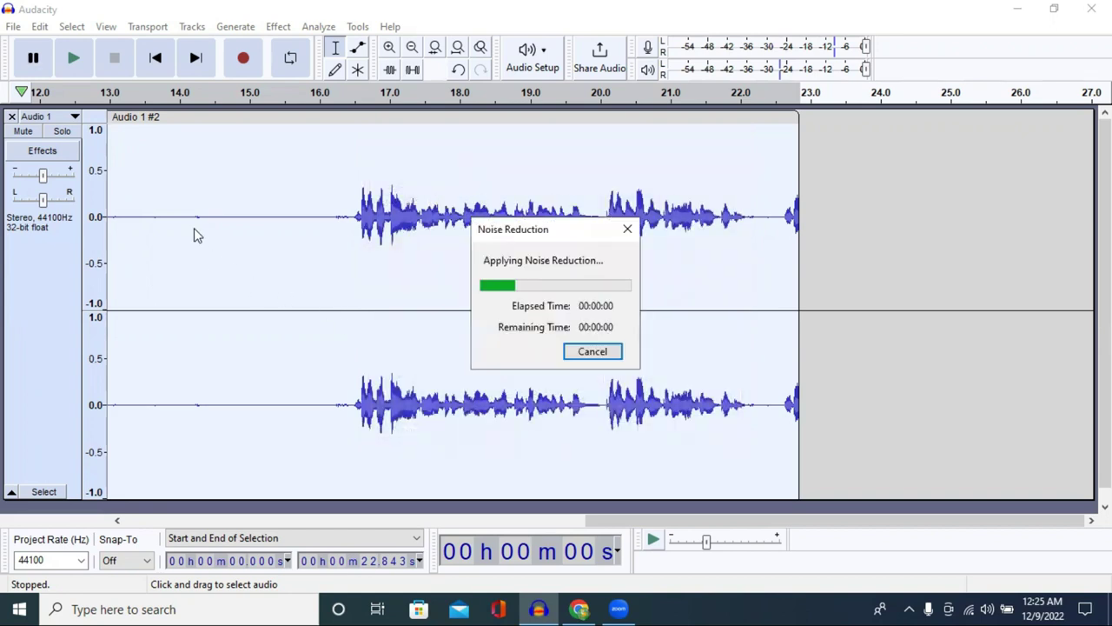
# Step: Play back the noise-reduced recording from about 13.1 s and pause just before the speech at about 16 s
pyautogui.moveTo(191, 217)
pyautogui.mouseDown()
pyautogui.moveTo(243, 217)
pyautogui.moveTo(212, 216)
pyautogui.mouseUp()
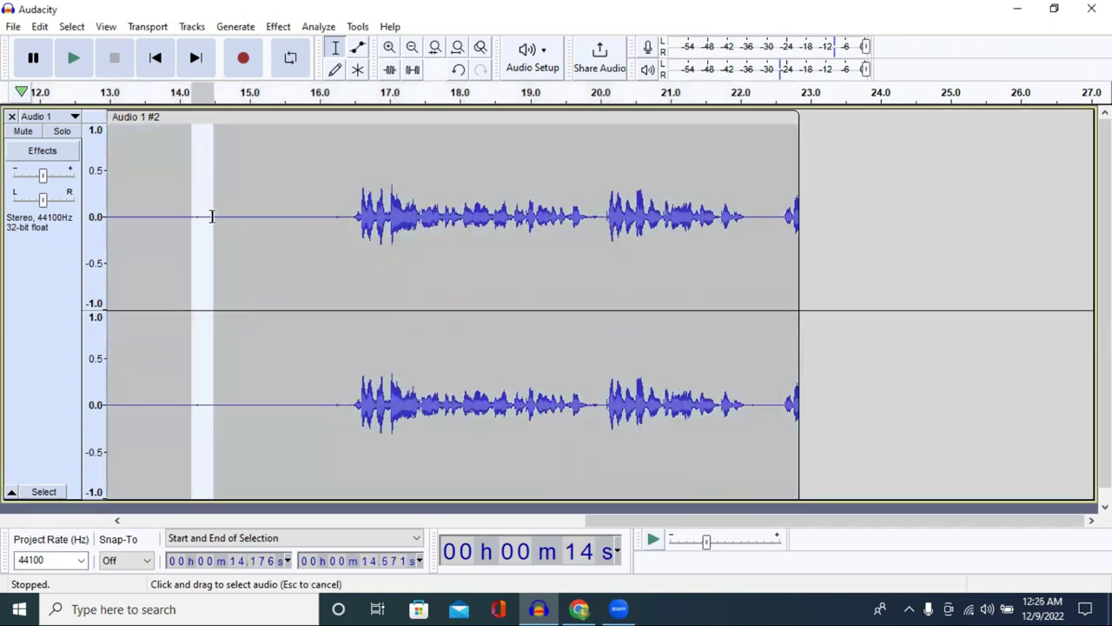
pyautogui.click(939, 238)
pyautogui.click(1032, 234)
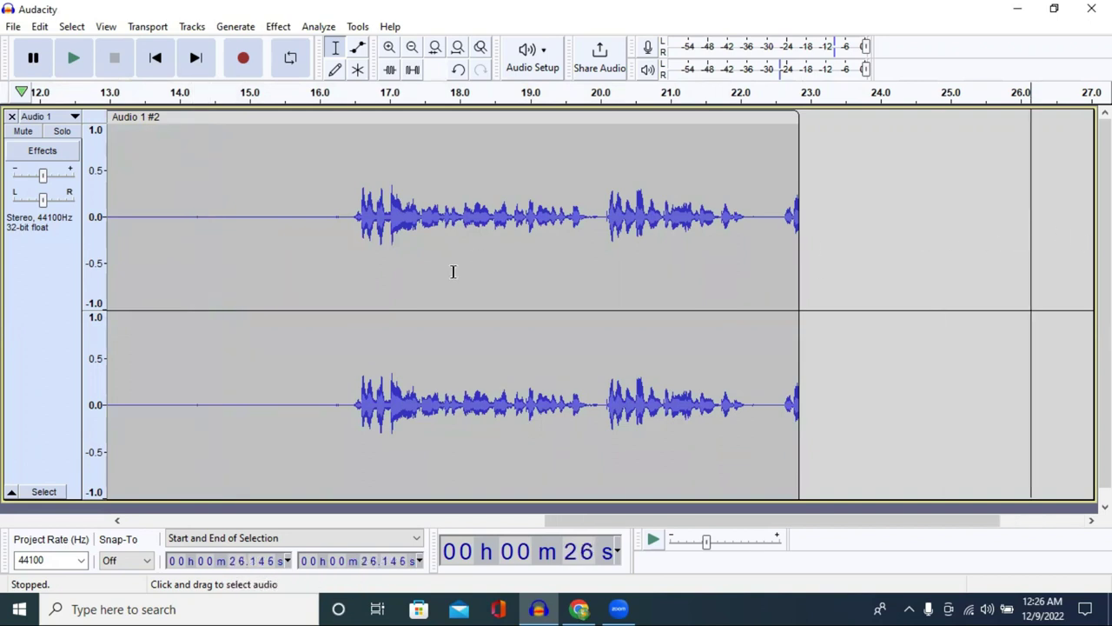
pyautogui.click(82, 59)
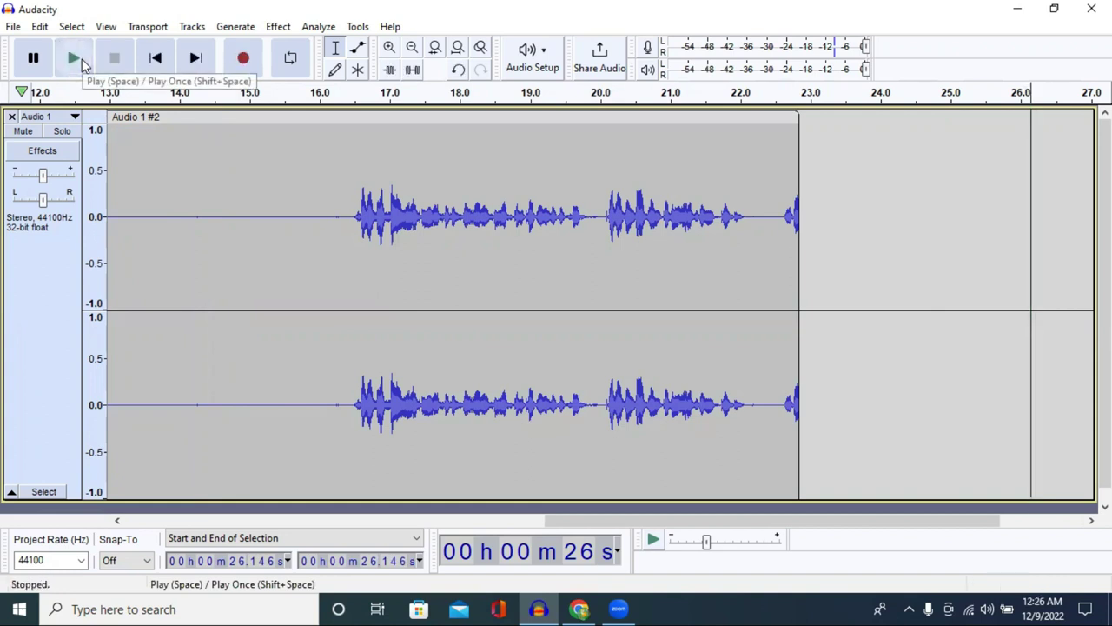
pyautogui.click(82, 59)
pyautogui.click(120, 116)
pyautogui.click(117, 128)
pyautogui.click(74, 60)
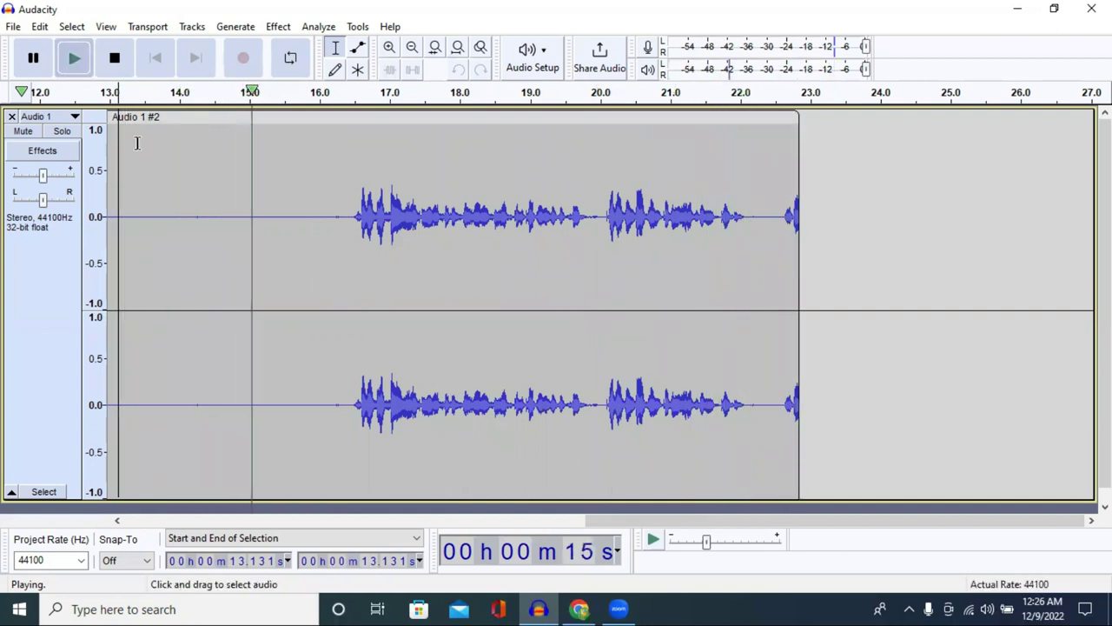
pyautogui.click(35, 59)
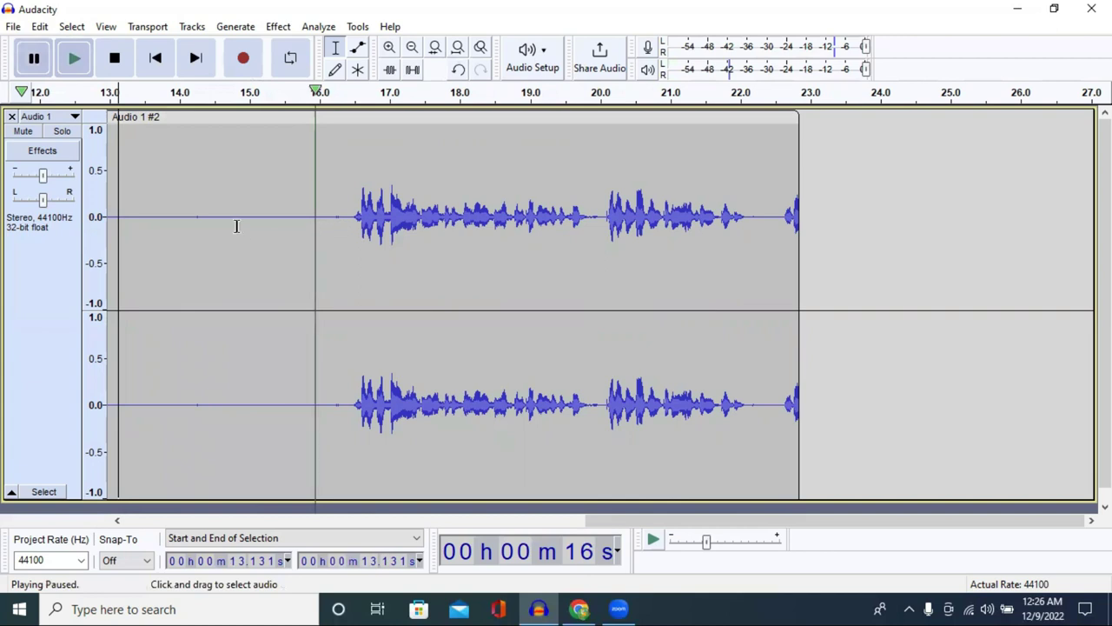
# Step: Apply Noise Reduction at 18 dB to the small noise blip between about 14.06 s and 14.39 s
pyautogui.moveTo(205, 216); pyautogui.dragTo(183, 217)
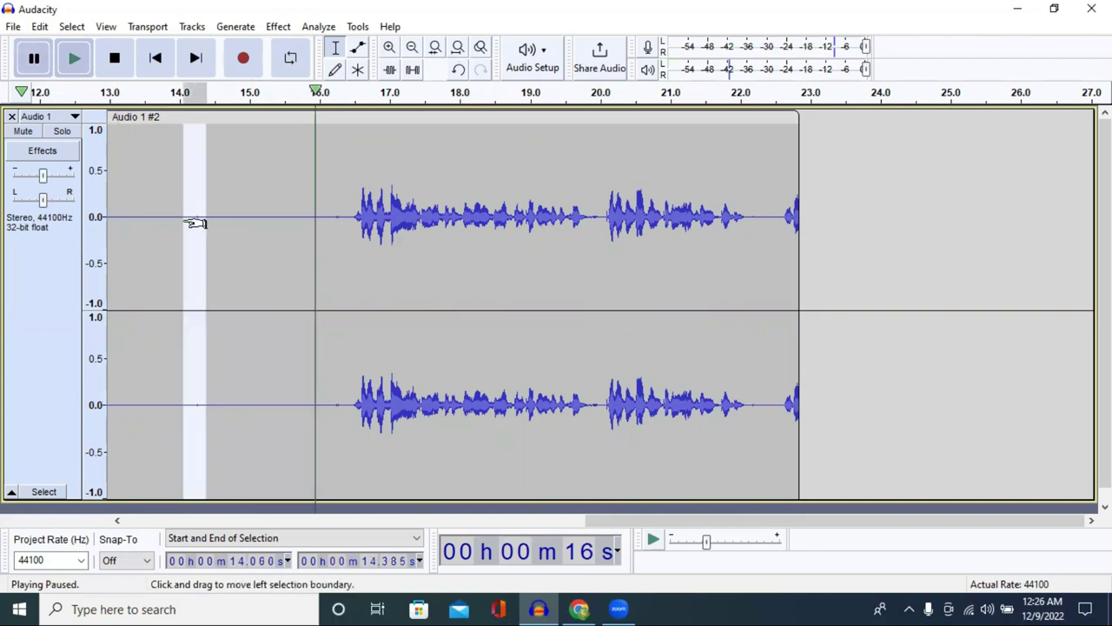
pyautogui.click(286, 32)
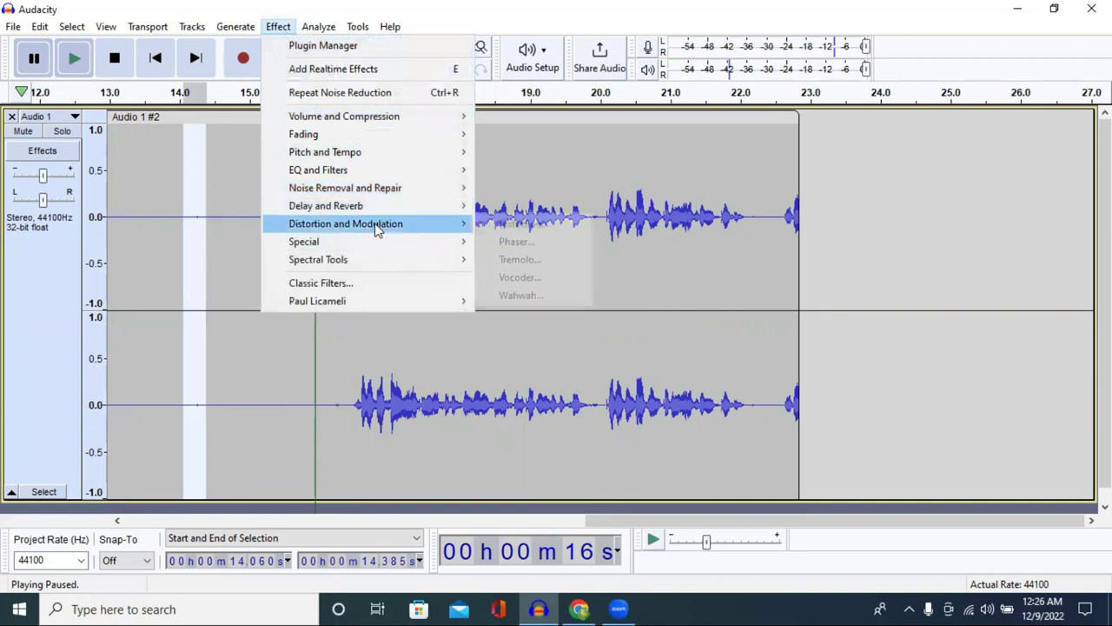
pyautogui.moveTo(388, 193)
pyautogui.click(557, 244)
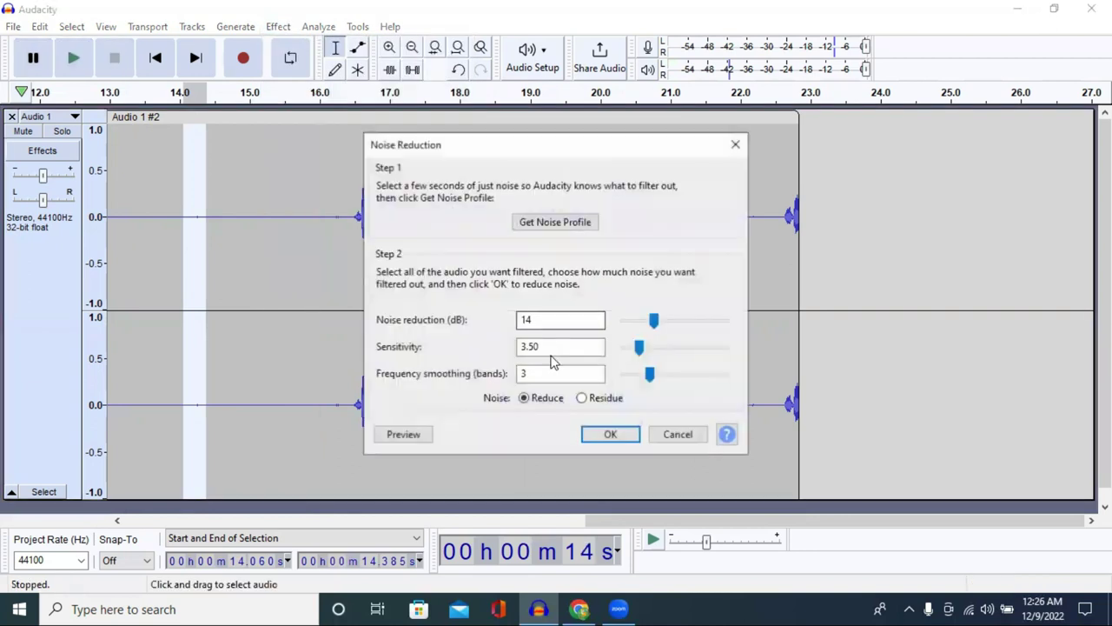
pyautogui.moveTo(656, 321); pyautogui.dragTo(665, 321)
pyautogui.click(612, 434)
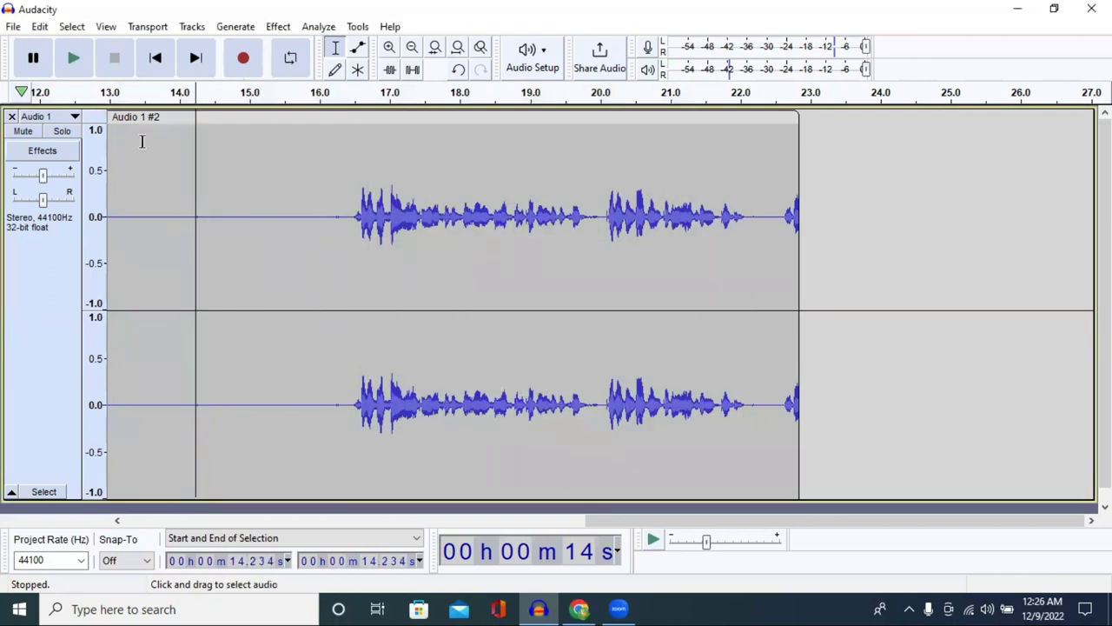
# Step: Apply Noise Reduction to the entire Audio 1 #2 clip with a stronger reduction level, keeping sensitivity 3.50 and 3 smoothing bands
pyautogui.click(119, 115)
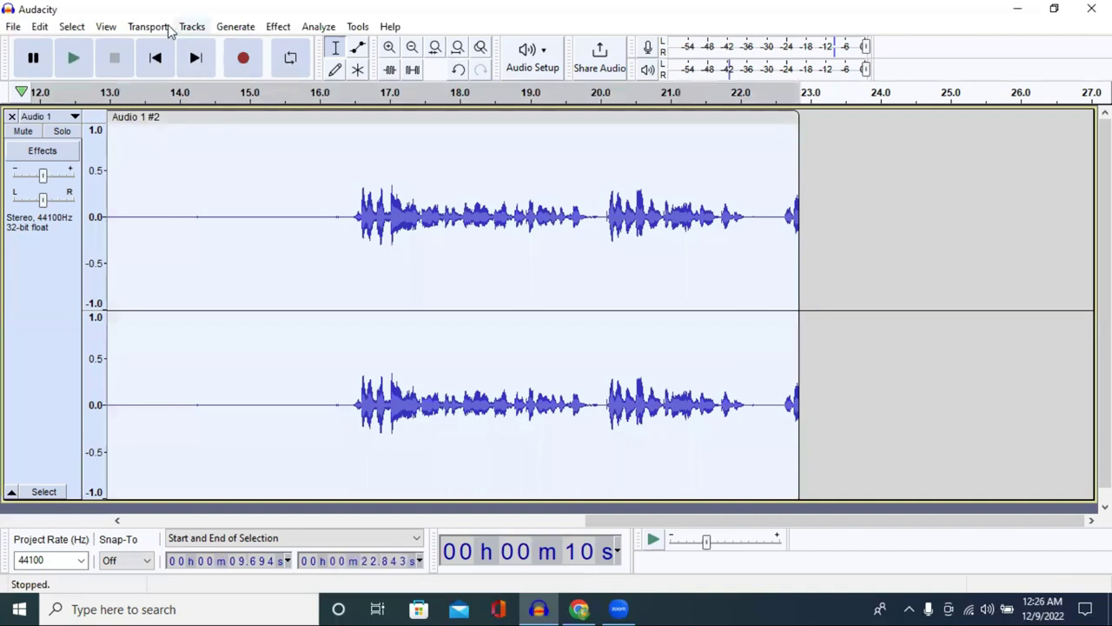
pyautogui.click(278, 27)
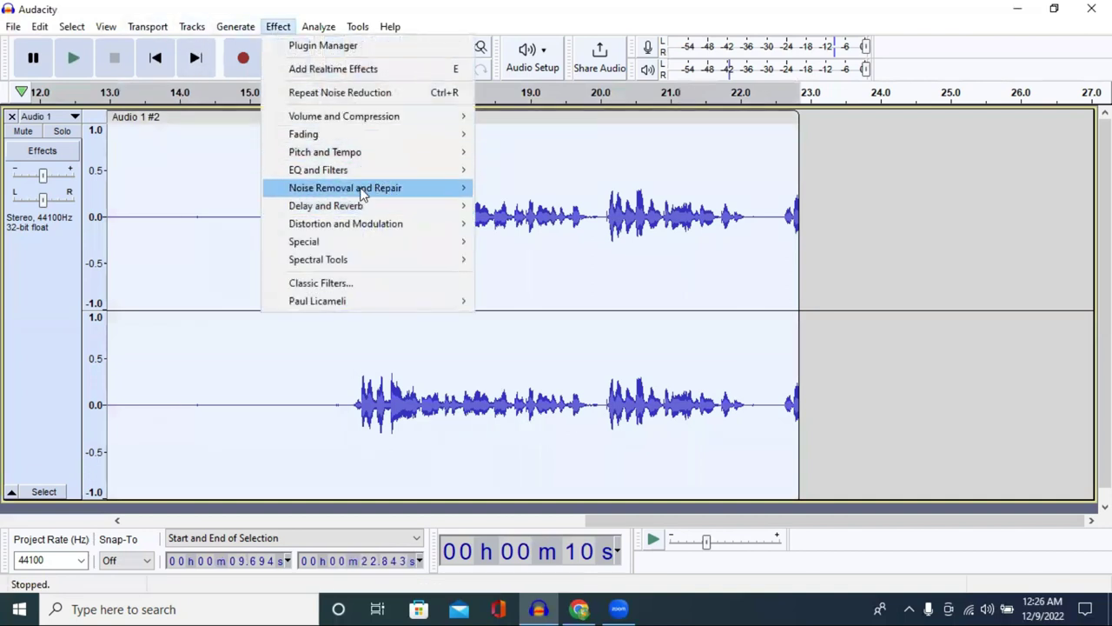
pyautogui.moveTo(426, 189)
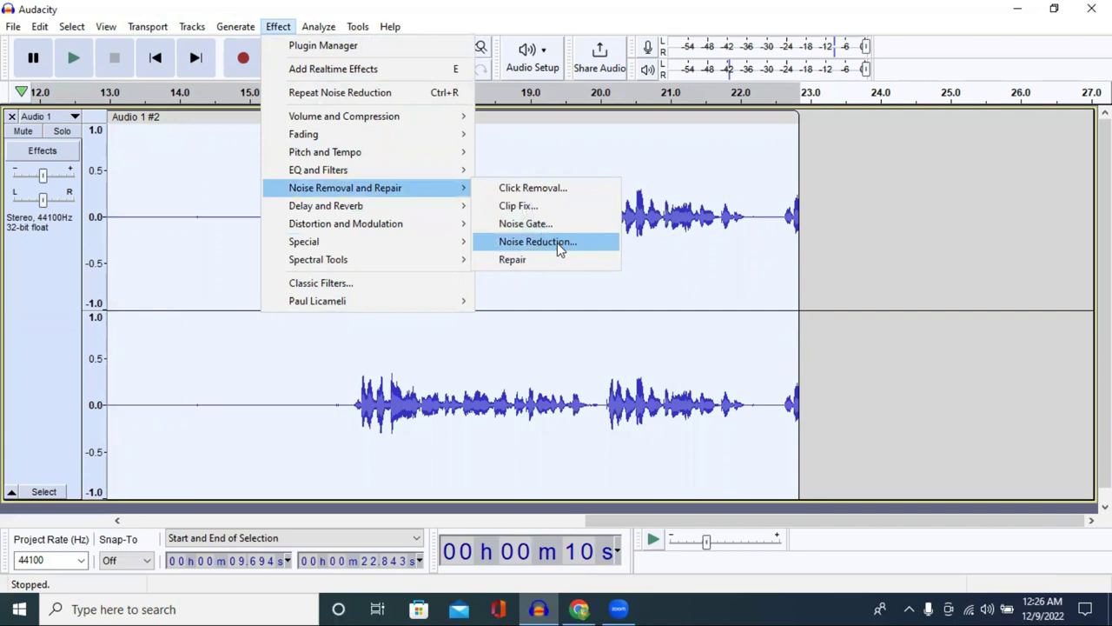
pyautogui.click(557, 243)
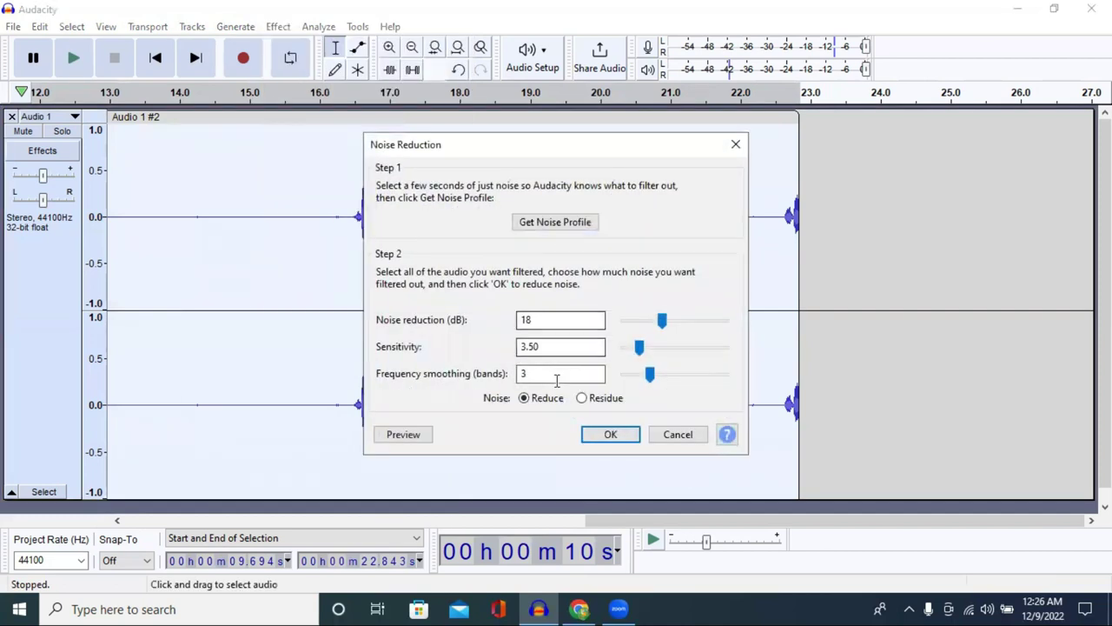
pyautogui.moveTo(670, 321); pyautogui.dragTo(674, 319)
pyautogui.click(611, 433)
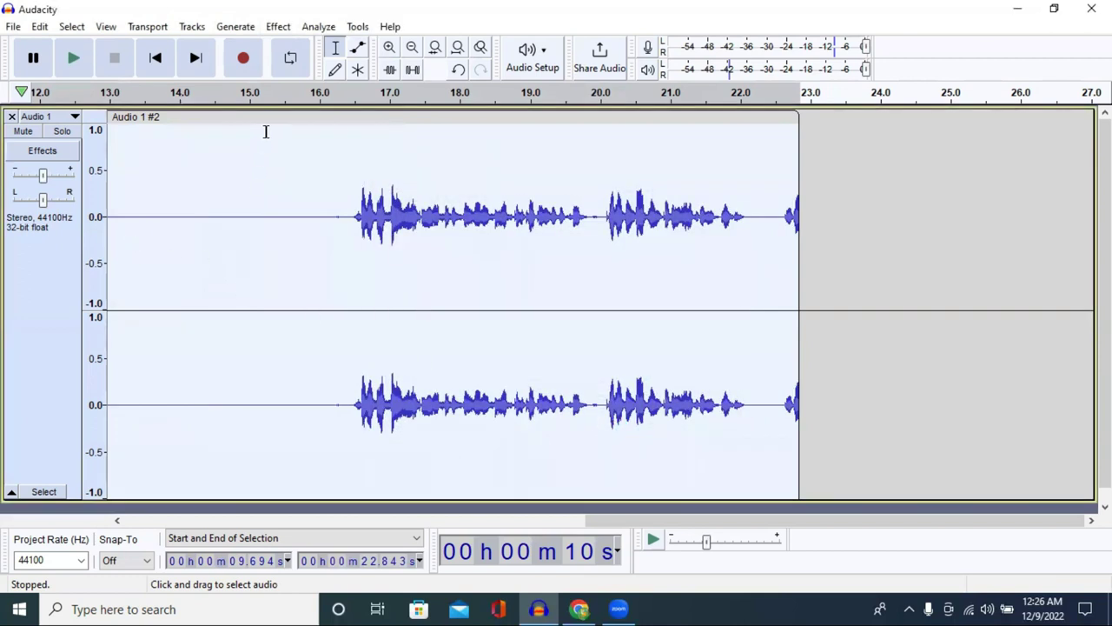
# Step: Play back the noise-reduced Audio 1 #2 clip to check the silence and the speech
pyautogui.click(74, 58)
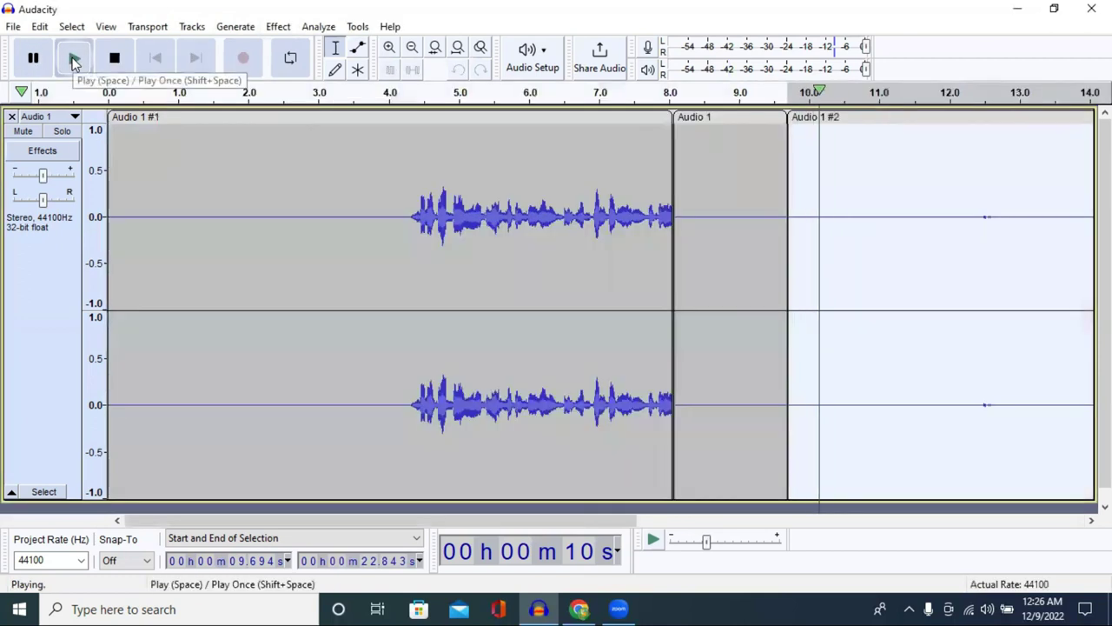
pyautogui.click(74, 59)
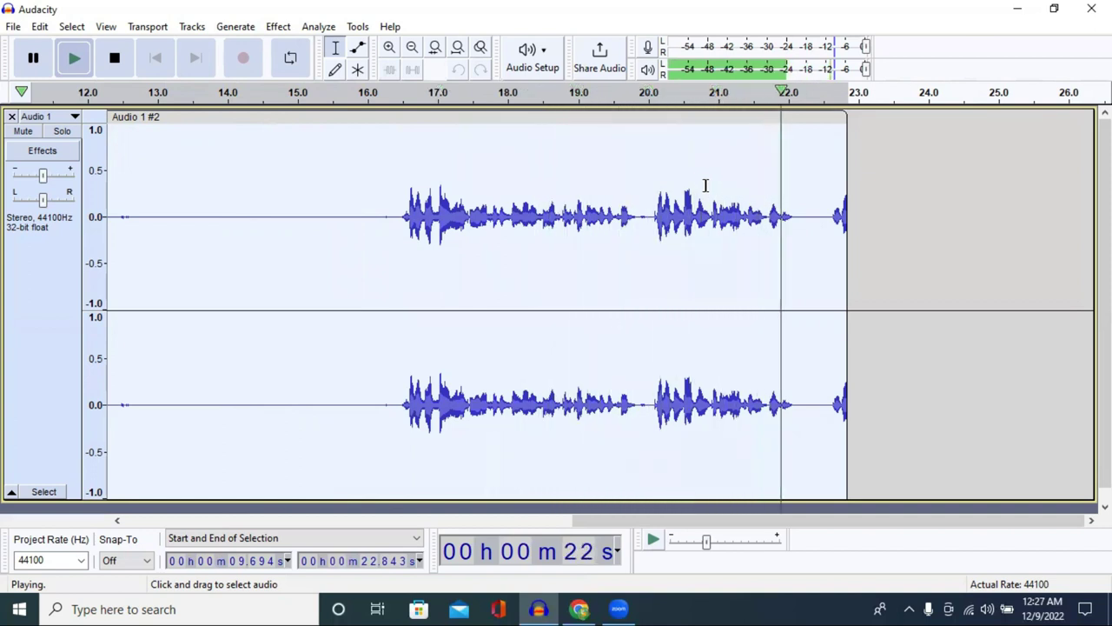
pyautogui.click(34, 68)
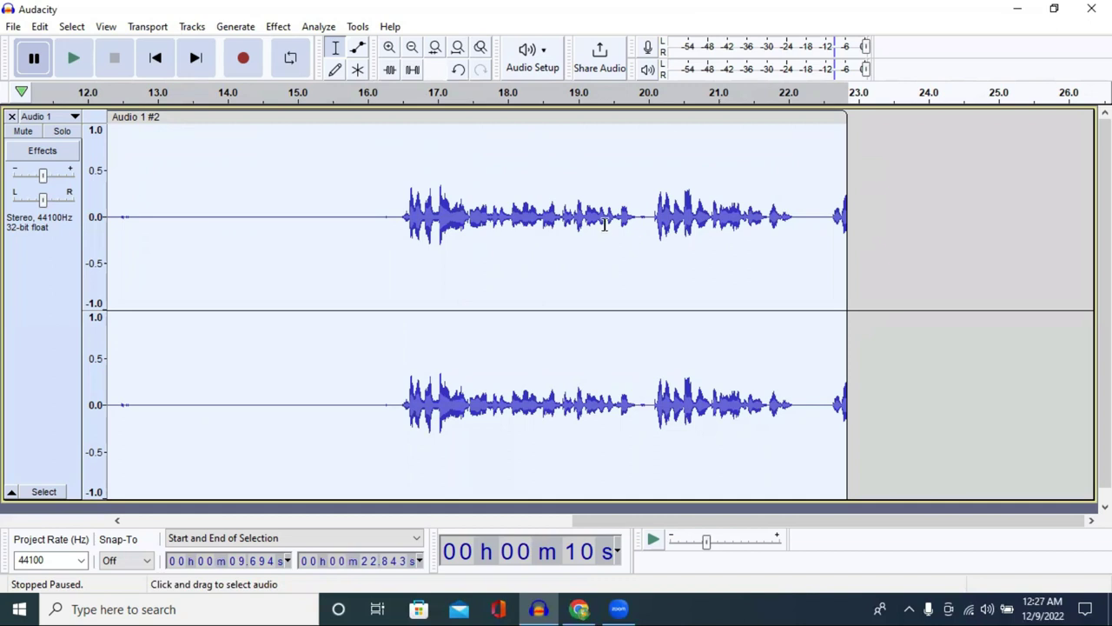
# Step: Choose the USB condenser microphone as the recording device in the audio settings, keeping 2 (Stereo) channels
pyautogui.click(540, 58)
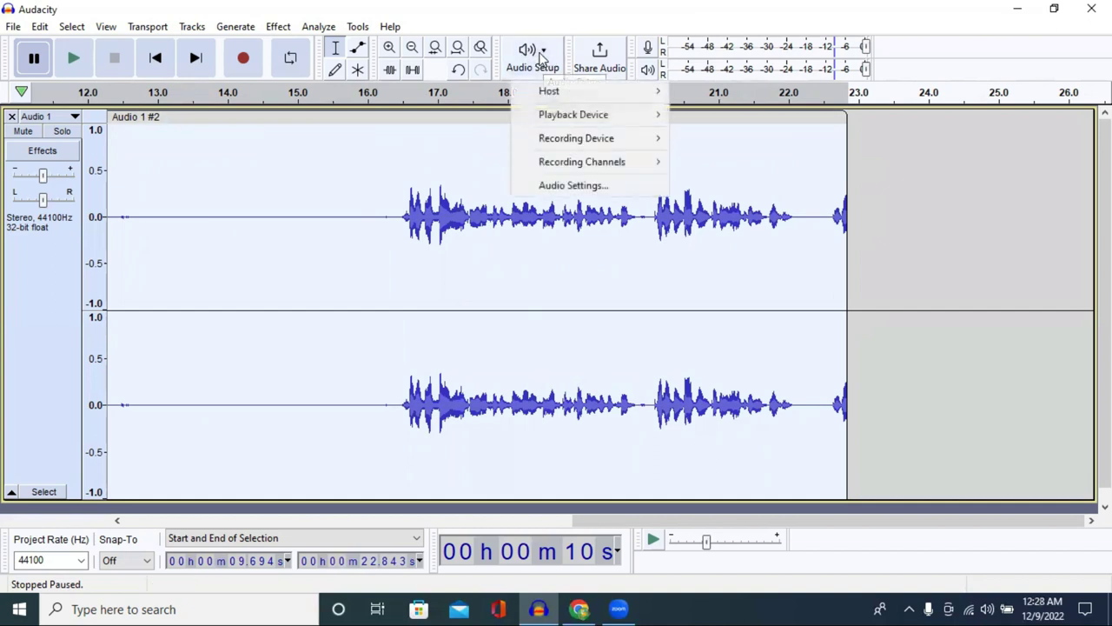
pyautogui.click(579, 187)
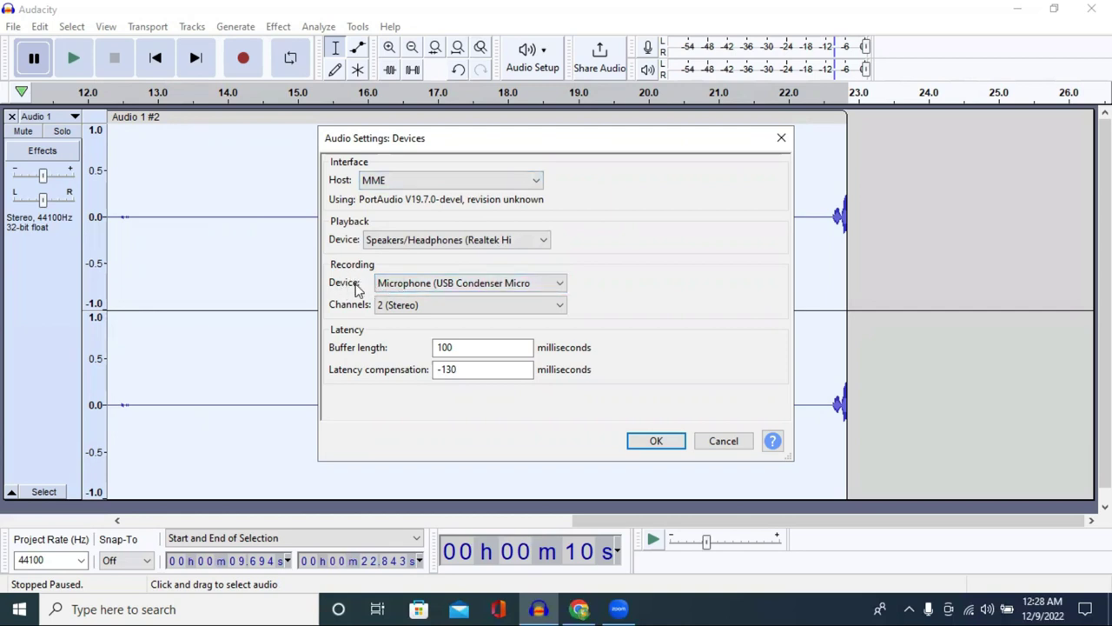
pyautogui.click(434, 290)
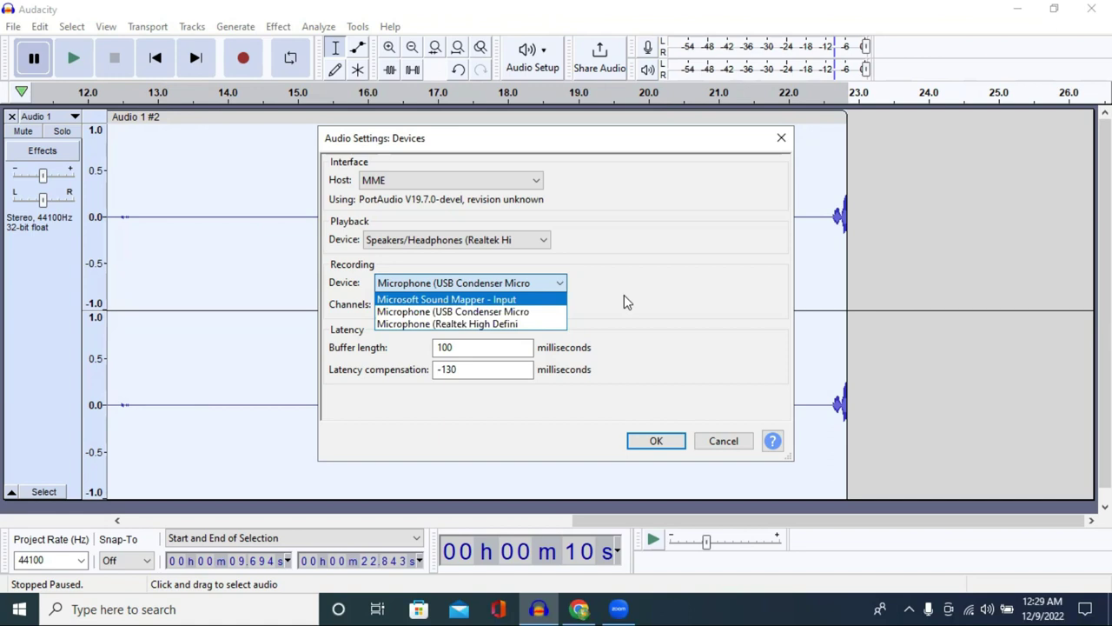
pyautogui.click(448, 315)
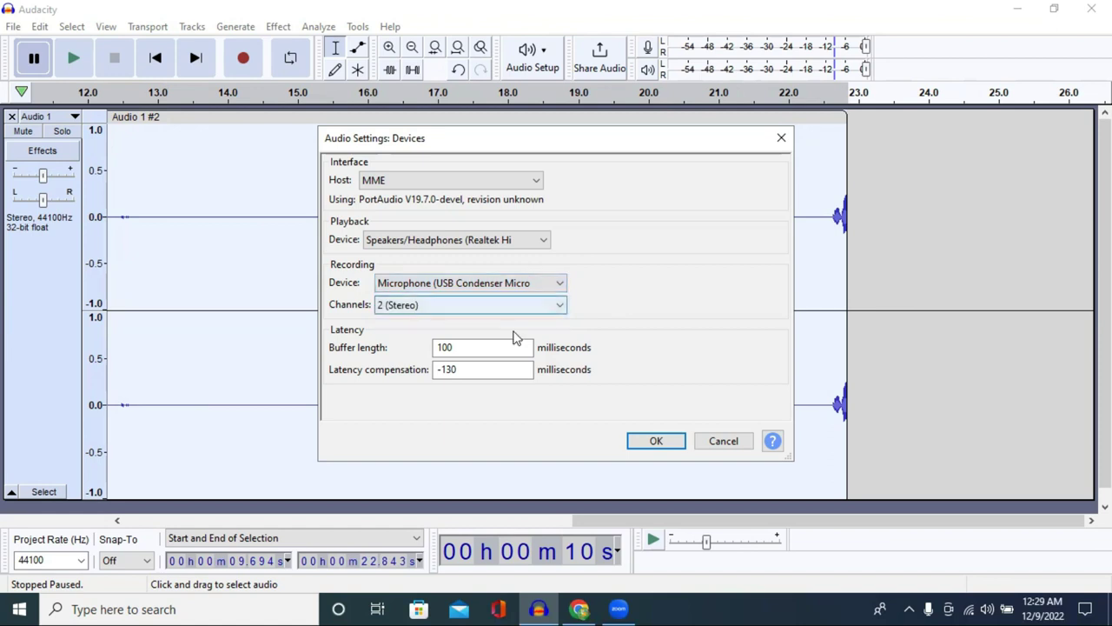
pyautogui.click(645, 439)
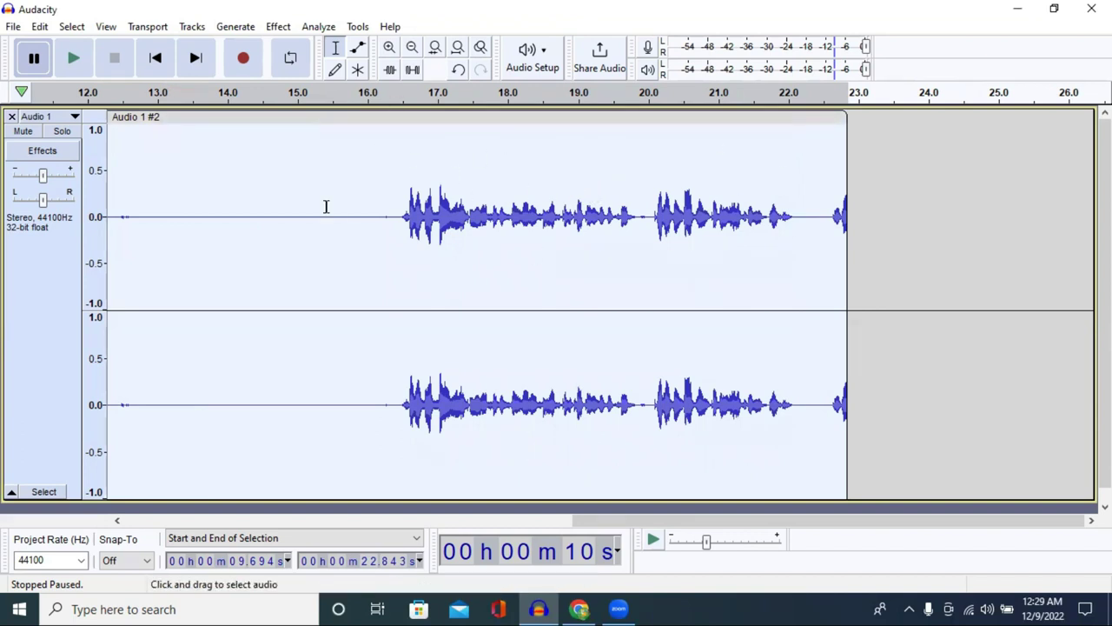
# Step: Try deleting all the audio on the Audio 1 track and undo the deletion
pyautogui.click(181, 164)
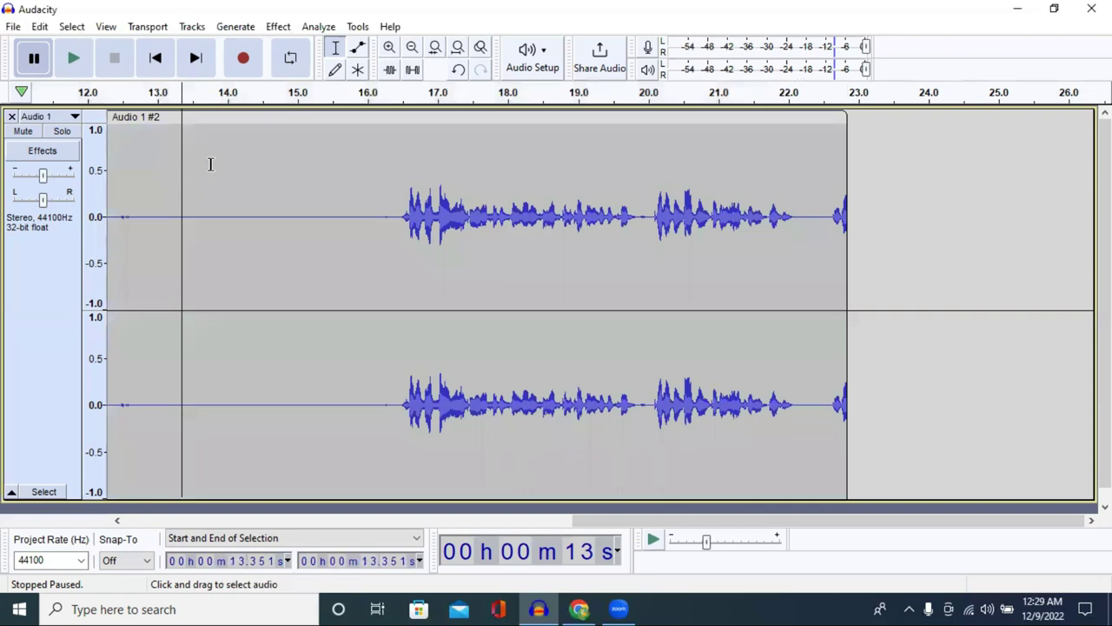
pyautogui.click(334, 153)
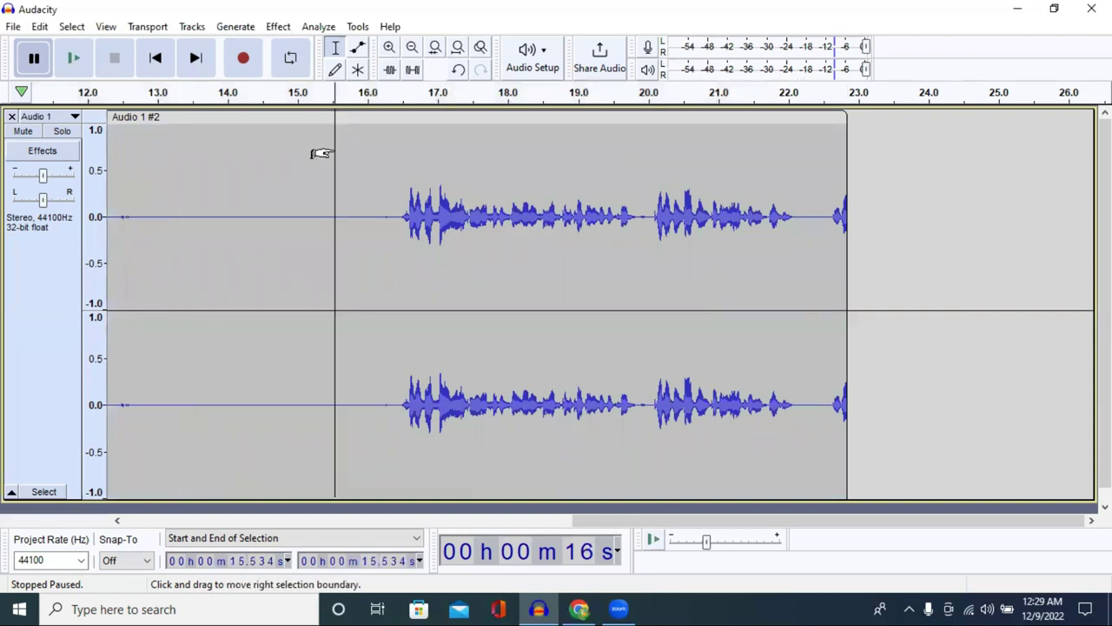
pyautogui.doubleClick(333, 147)
pyautogui.press('Delete')
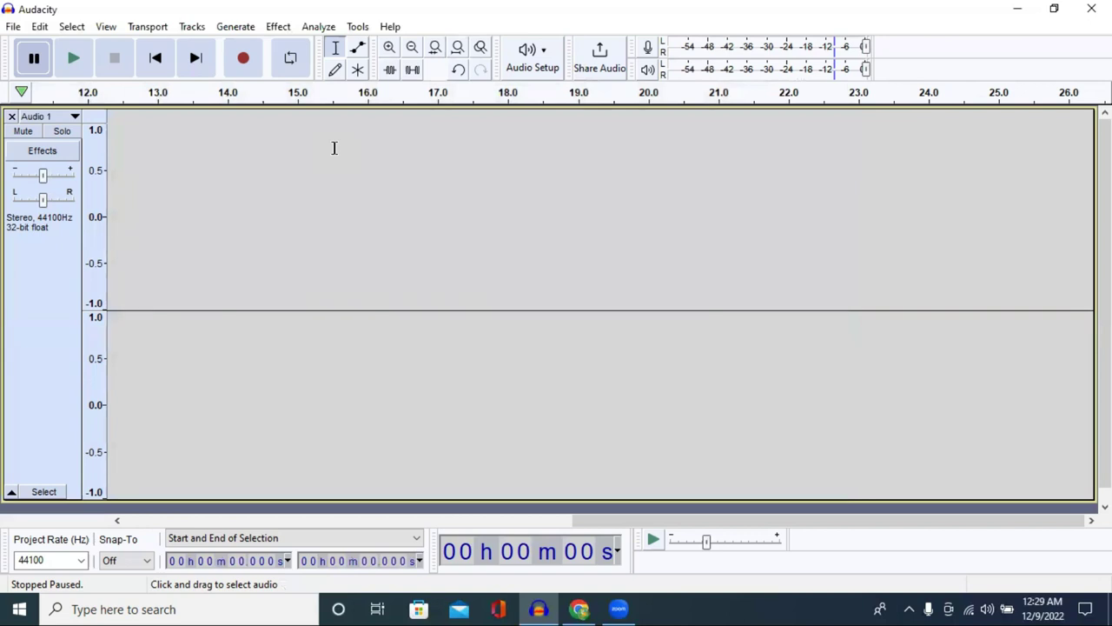
pyautogui.hotkey('ctrl', 'z')
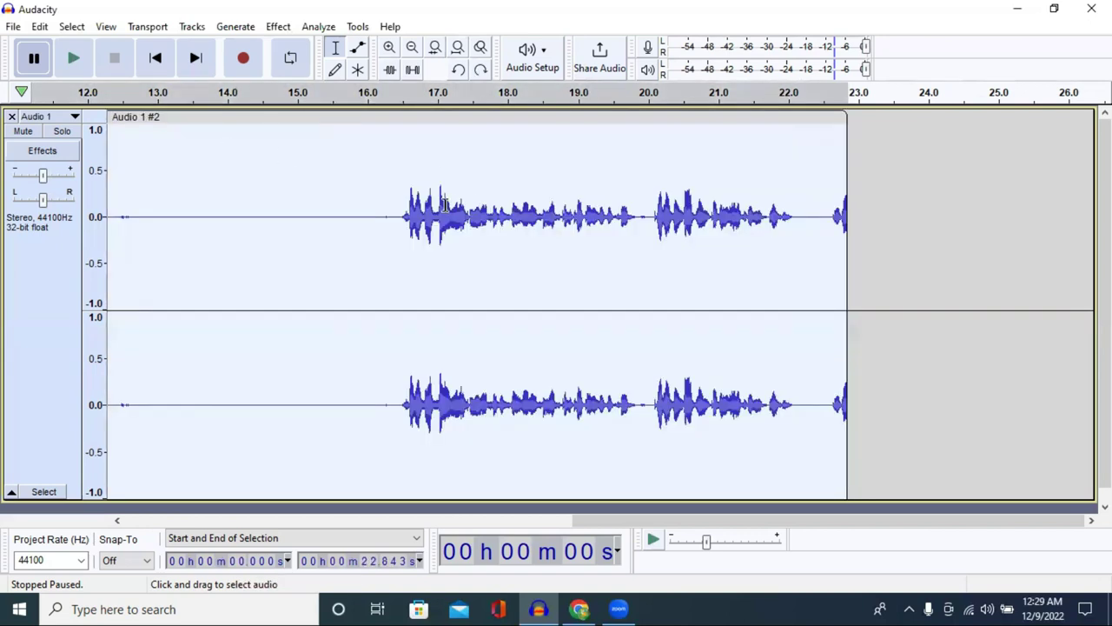
# Step: Export the project audio as an MP3 file named untitled to the Downloads folder, leaving the metadata tags empty
pyautogui.moveTo(890, 405); pyautogui.dragTo(12, 246)
pyautogui.click(1073, 241)
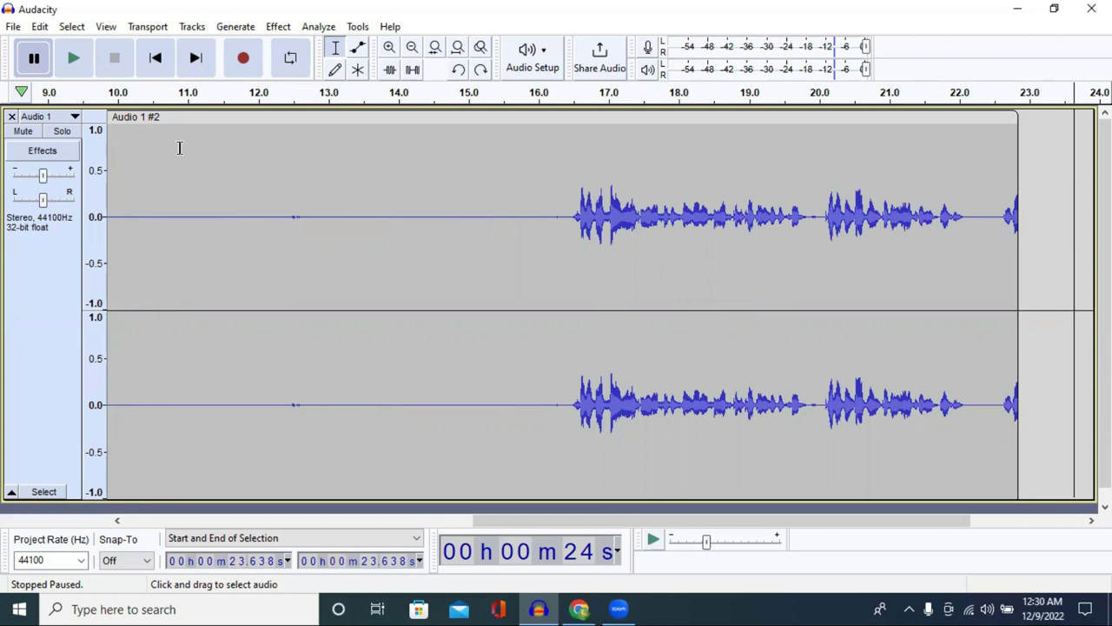
pyautogui.click(13, 27)
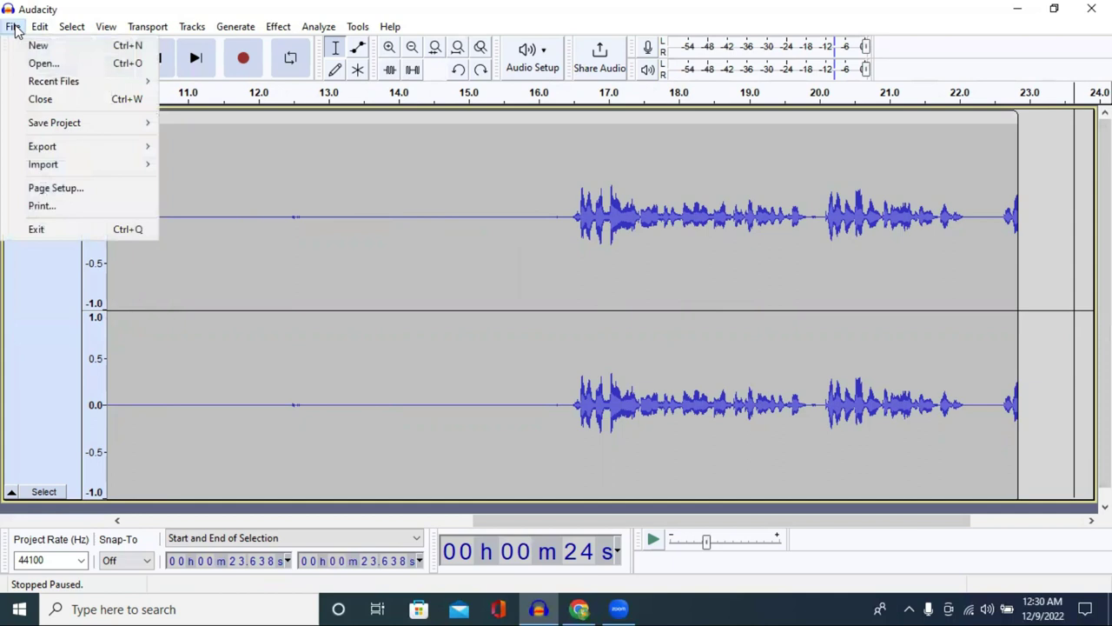
pyautogui.moveTo(54, 150)
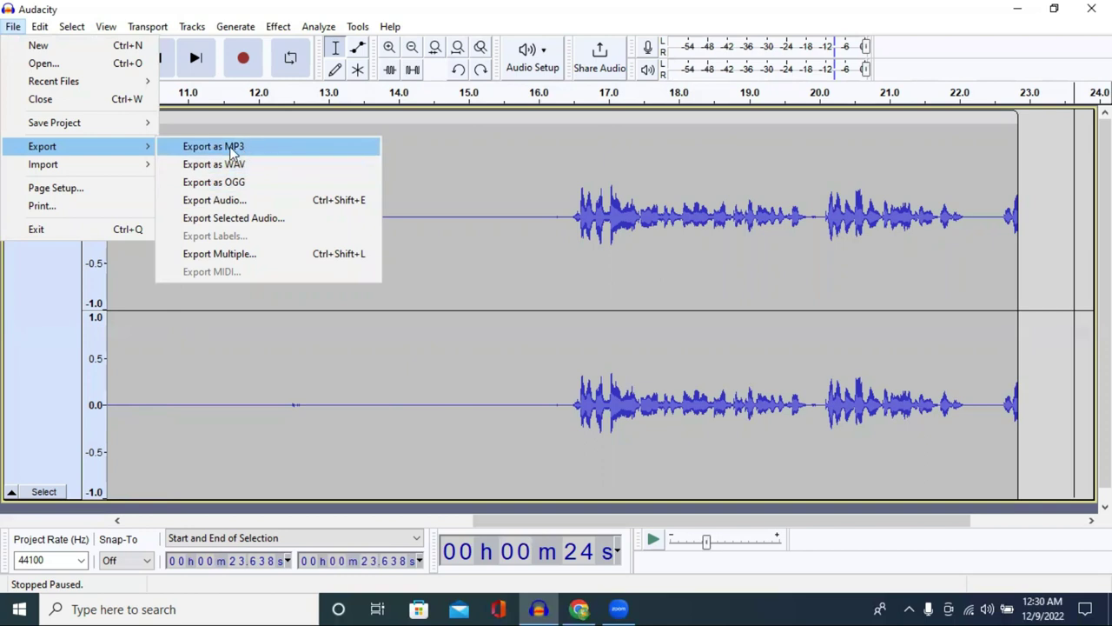
pyautogui.click(265, 150)
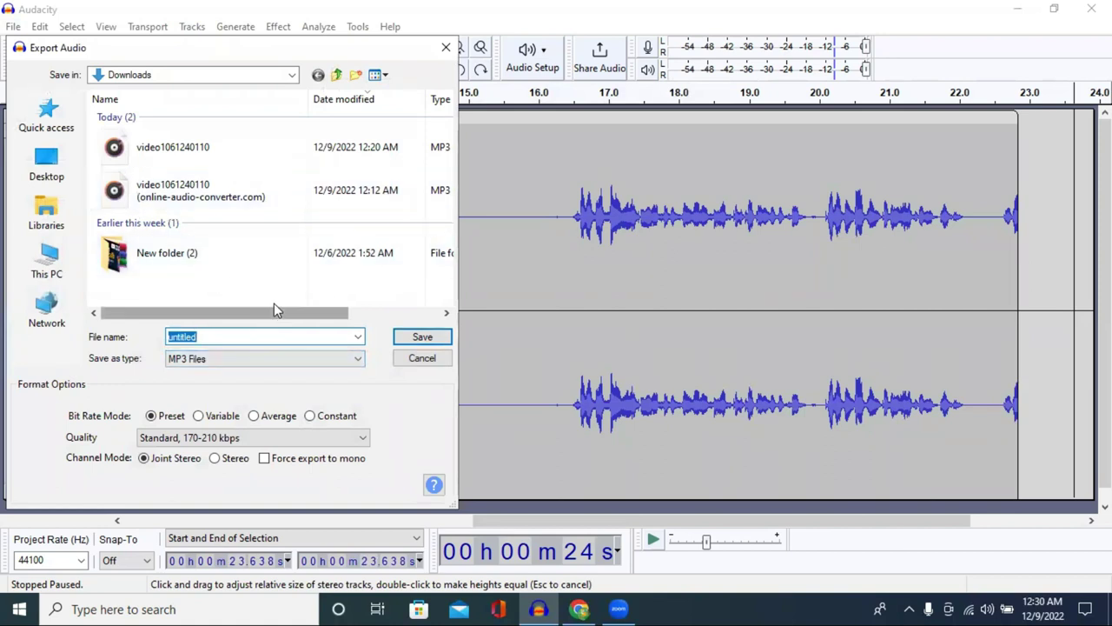
pyautogui.click(166, 254)
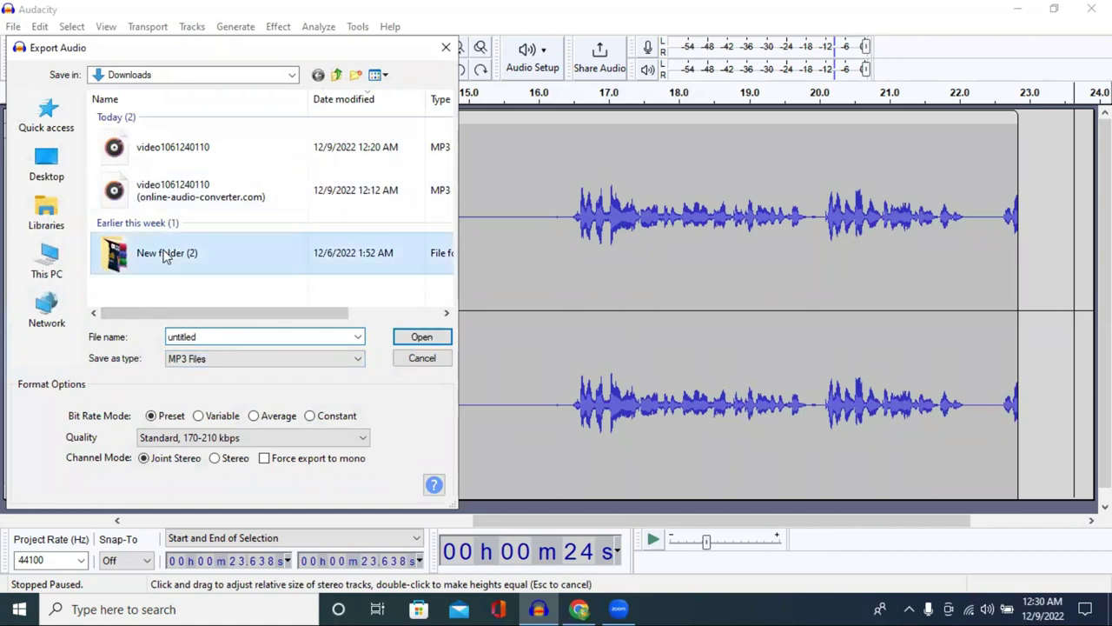
pyautogui.click(420, 338)
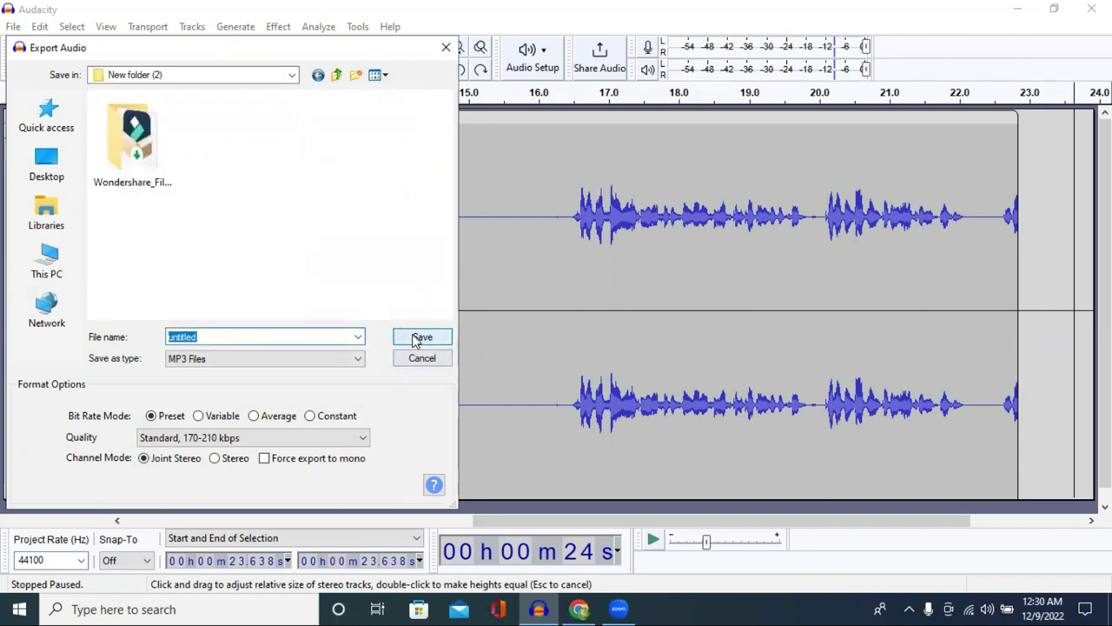
pyautogui.click(51, 254)
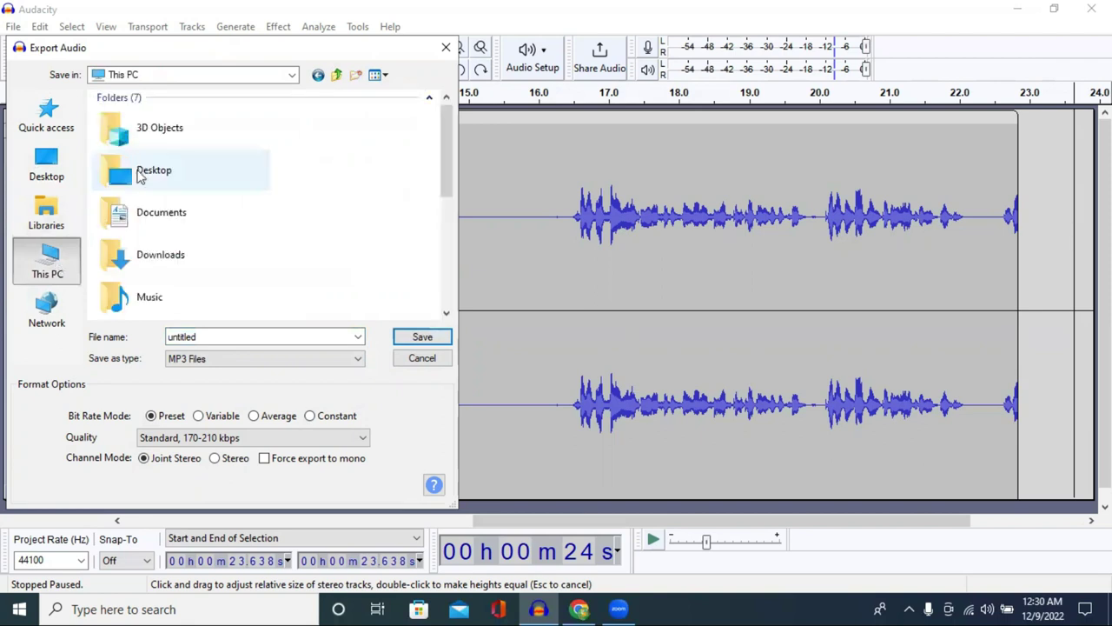
pyautogui.doubleClick(157, 254)
pyautogui.click(406, 335)
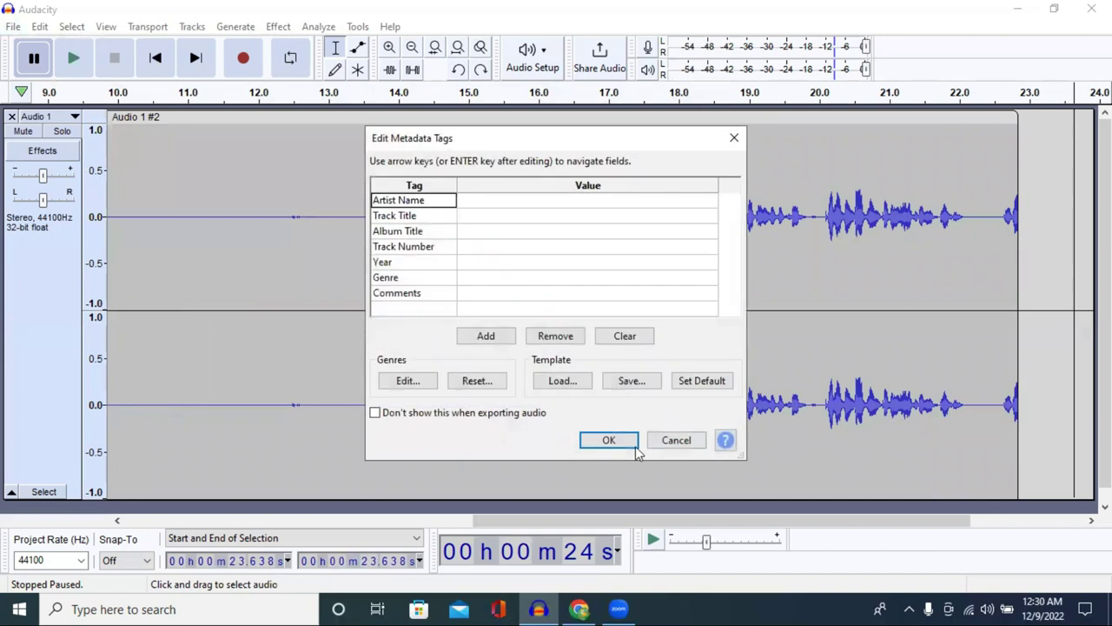
pyautogui.click(603, 439)
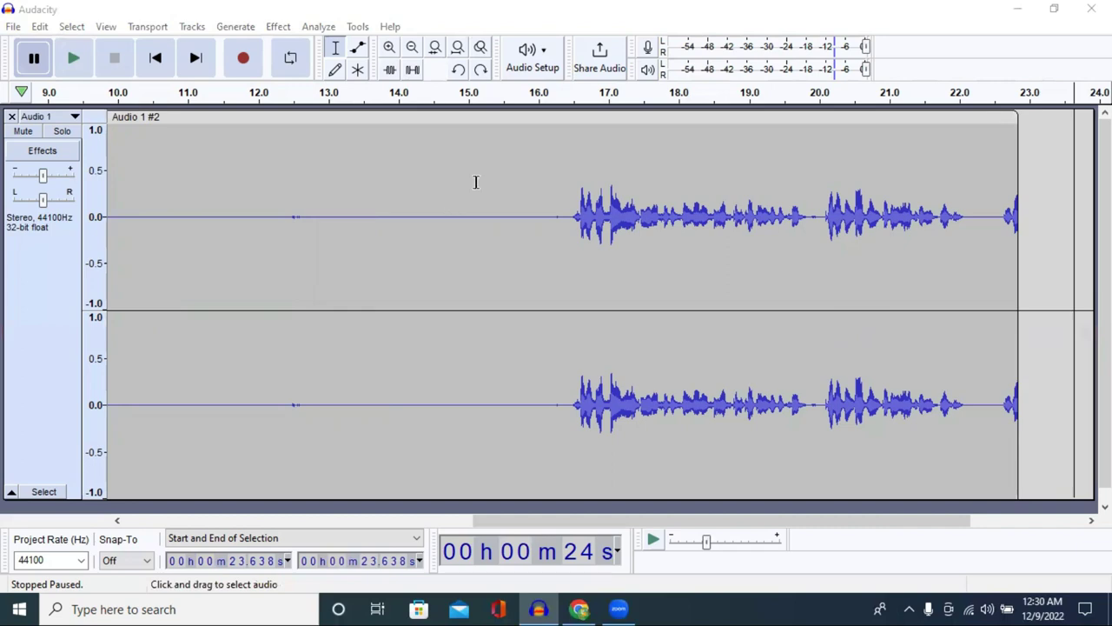
# Step: Switch to File Explorer and open the Downloads folder to check the exported MP3 file
pyautogui.click(1017, 8)
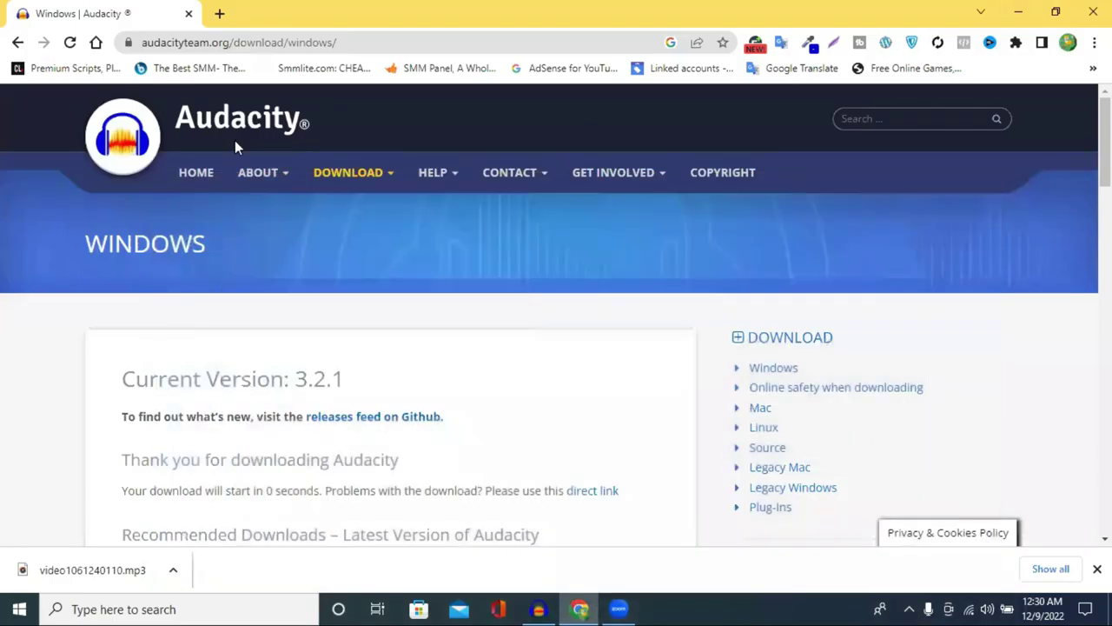
pyautogui.click(1017, 12)
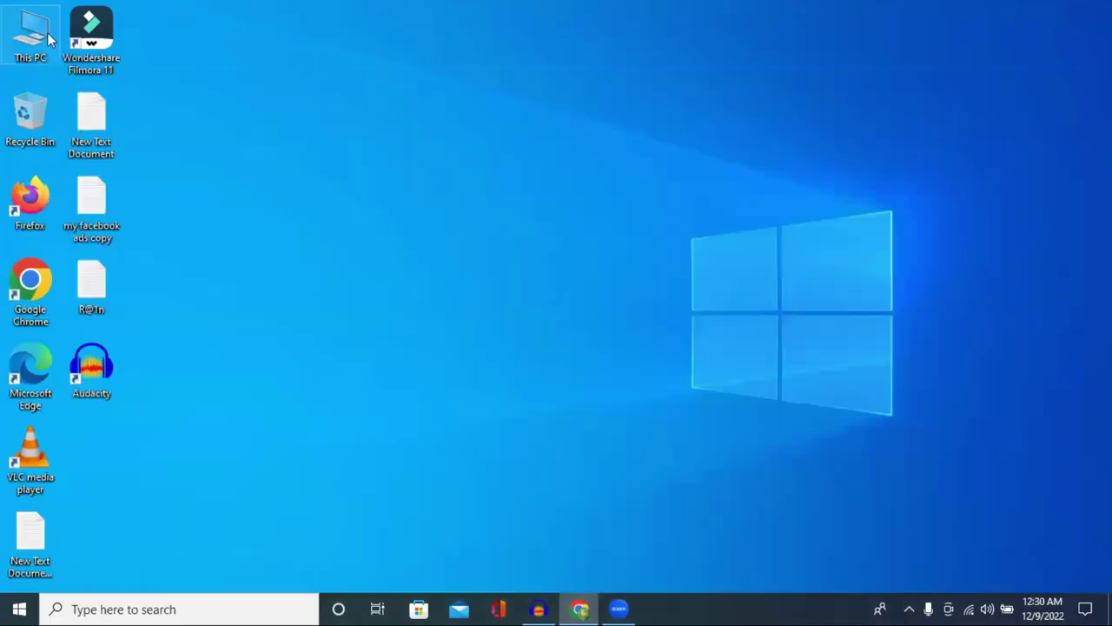
pyautogui.doubleClick(31, 32)
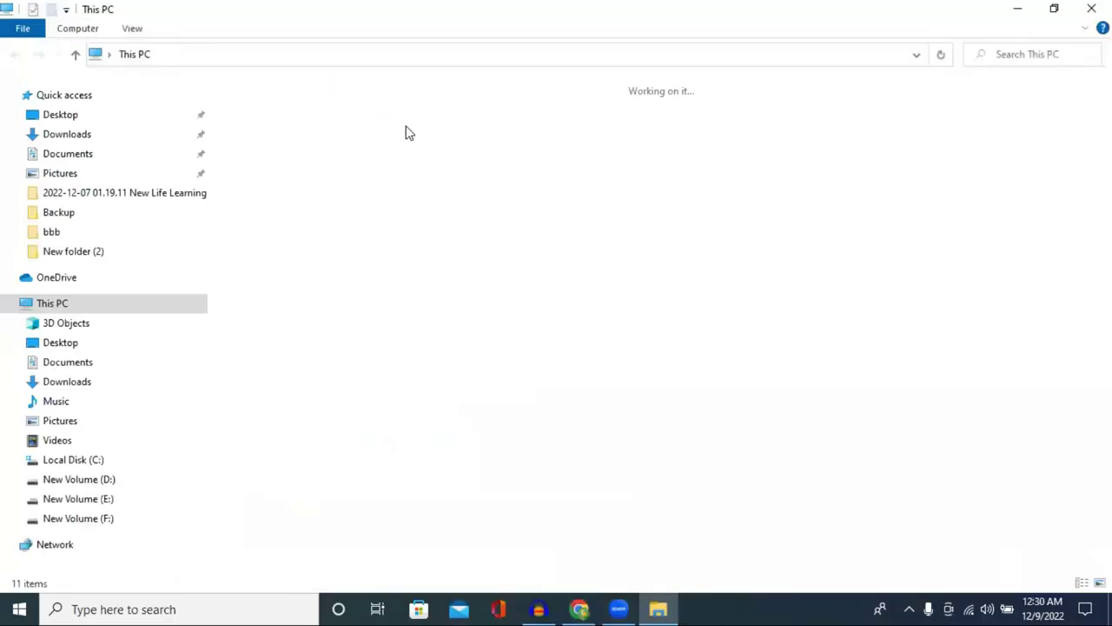
pyautogui.doubleClick(869, 129)
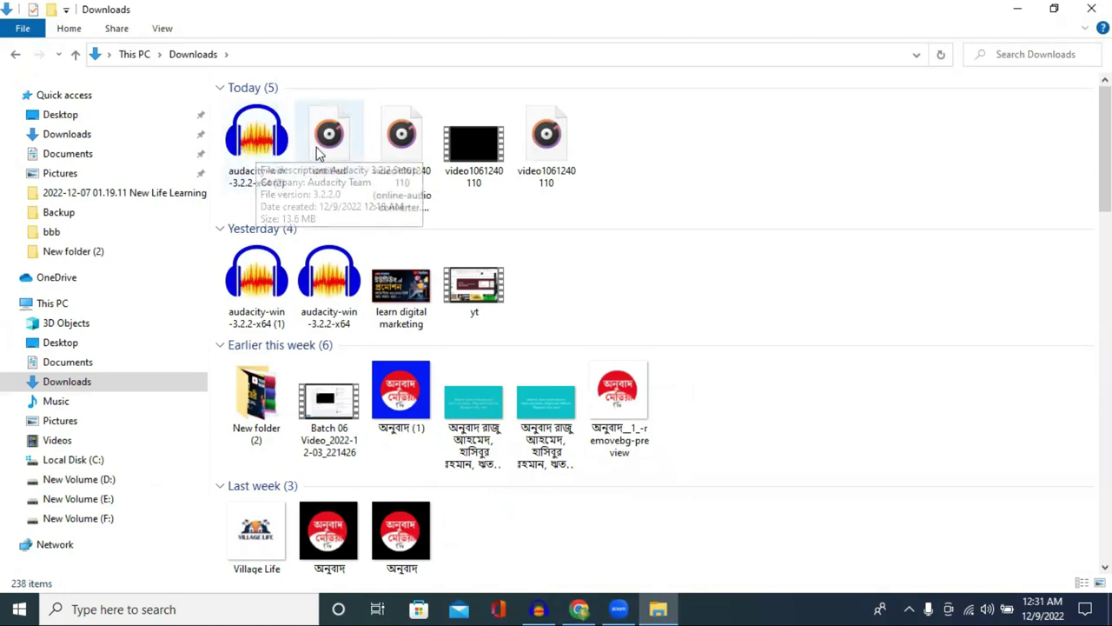
# Step: Delete all nine files in the Today and Yesterday groups of the Downloads folder, including untitled, and close File Explorer
pyautogui.moveTo(647, 162); pyautogui.dragTo(353, 166)
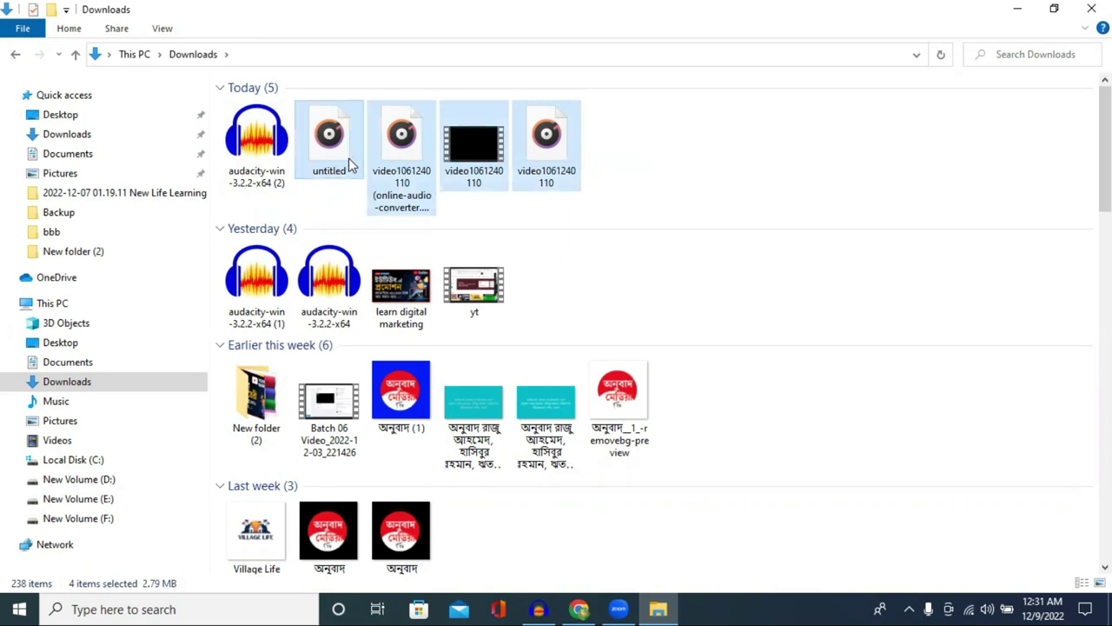
pyautogui.moveTo(601, 332); pyautogui.dragTo(214, 101)
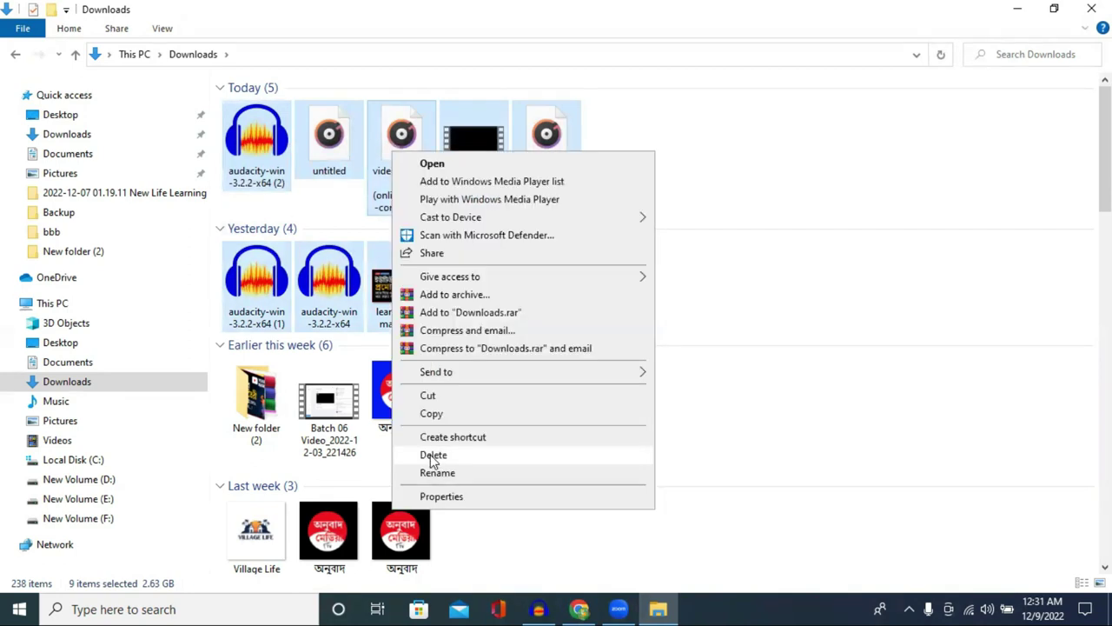
pyautogui.click(465, 459)
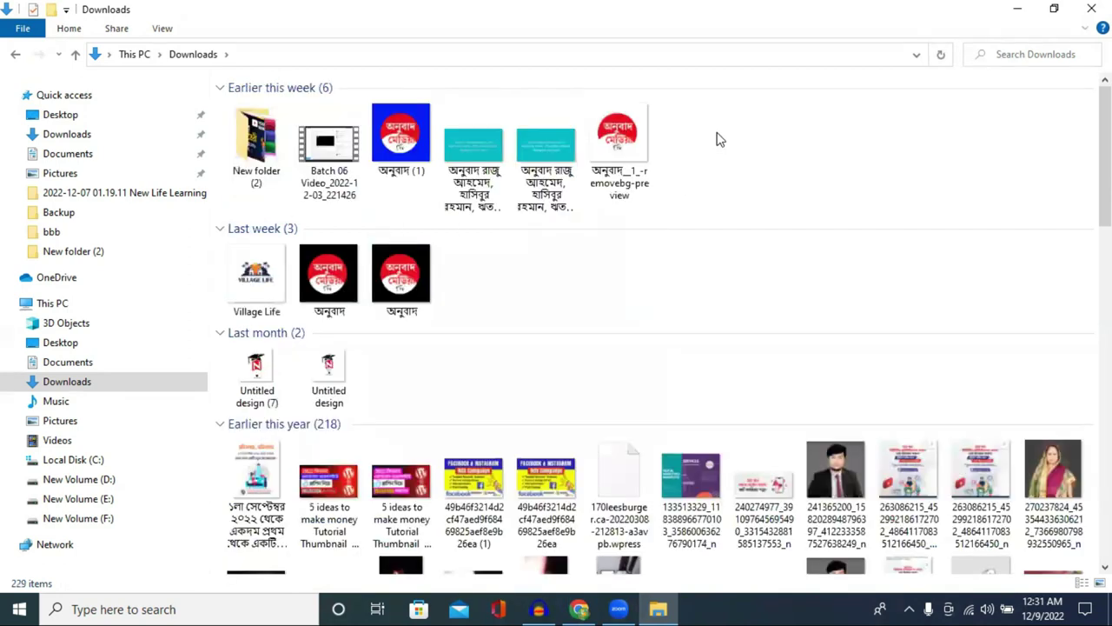
pyautogui.click(1075, 7)
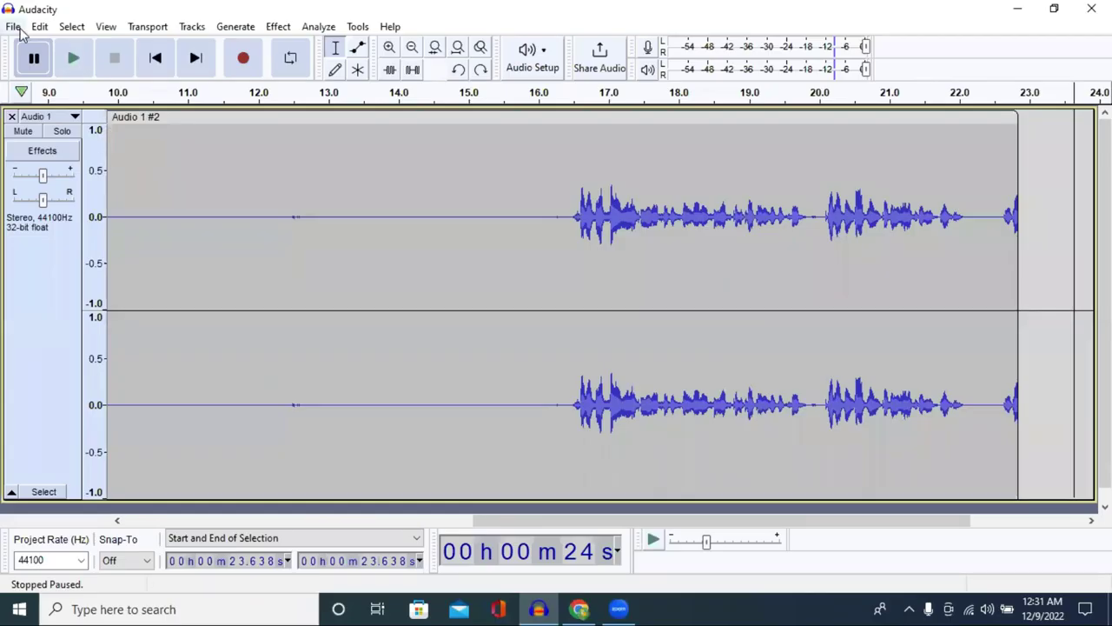
# Step: Export the project audio again as an MP3 named untitled in Downloads, with the metadata tags left empty
pyautogui.click(13, 26)
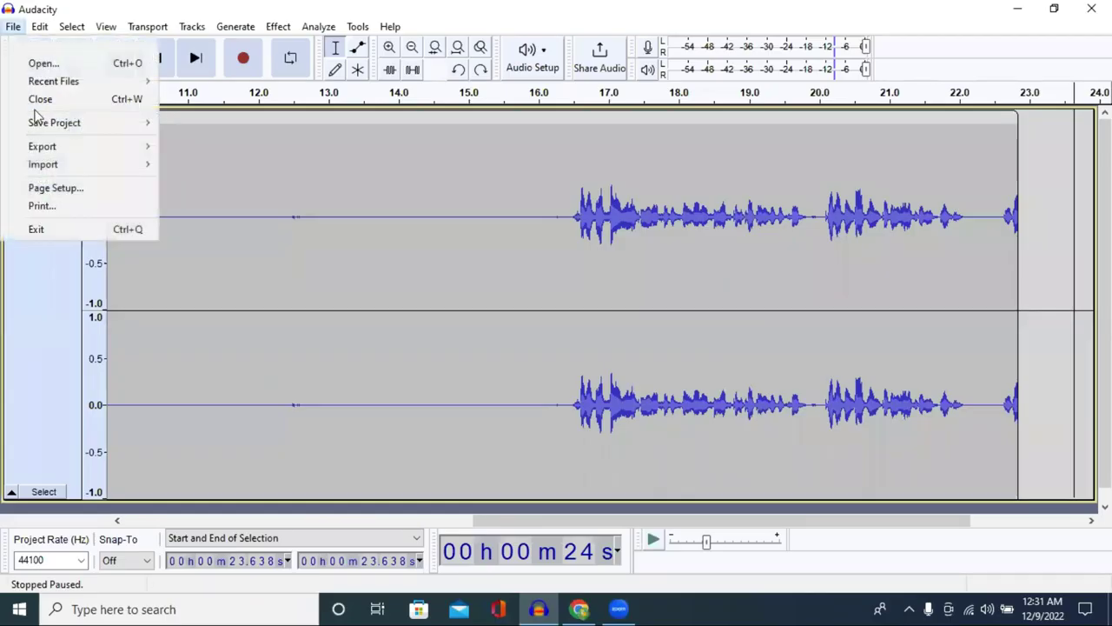
pyautogui.moveTo(77, 154)
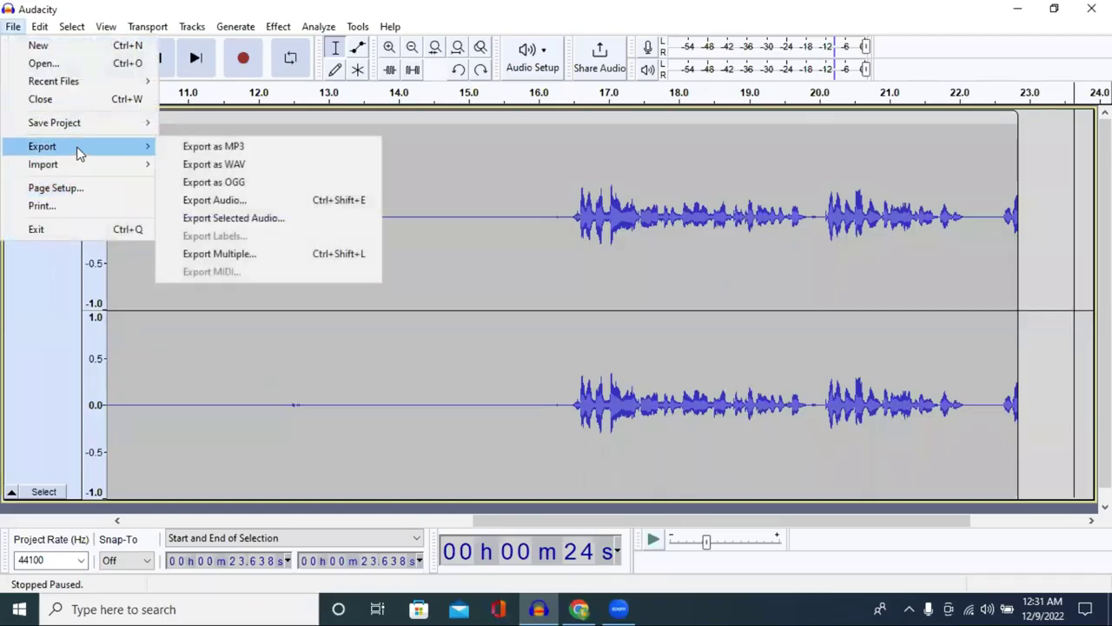
pyautogui.click(255, 149)
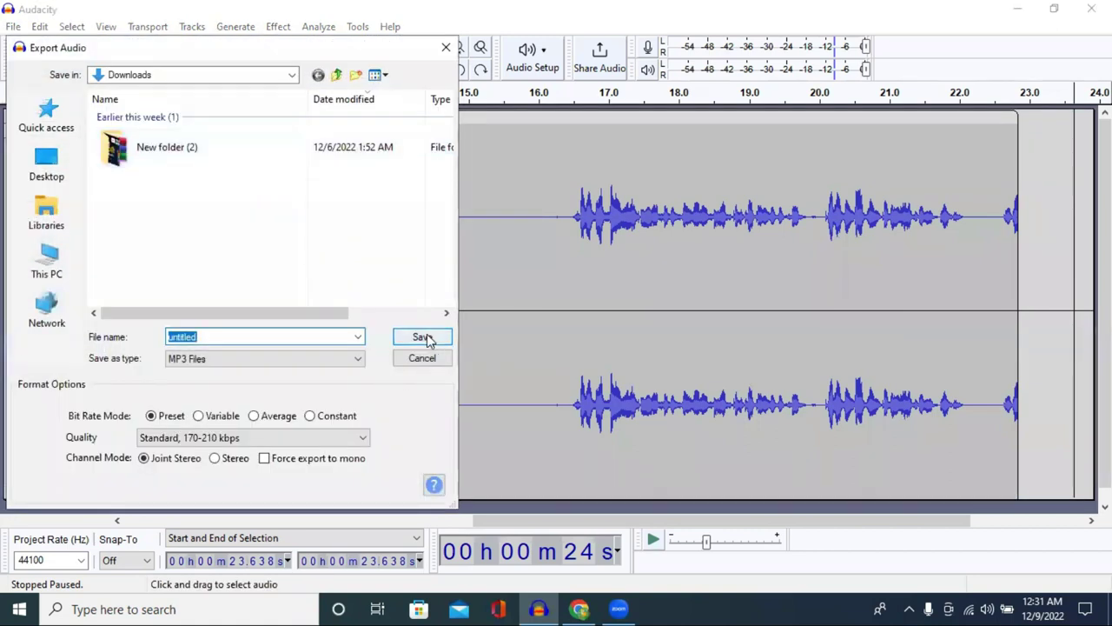
pyautogui.click(422, 335)
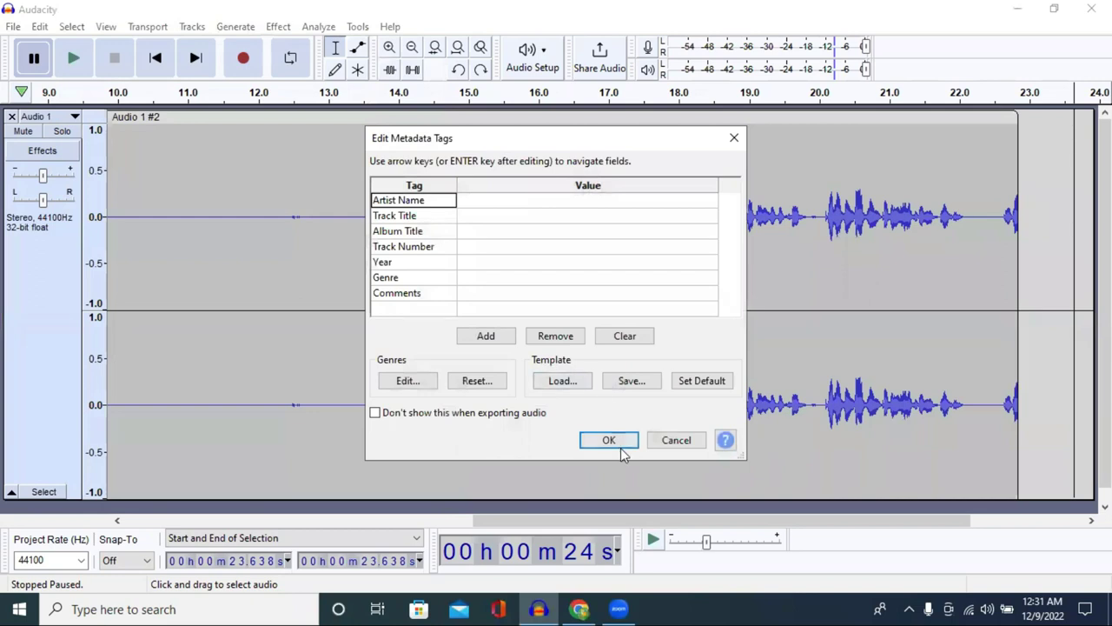
pyautogui.click(609, 441)
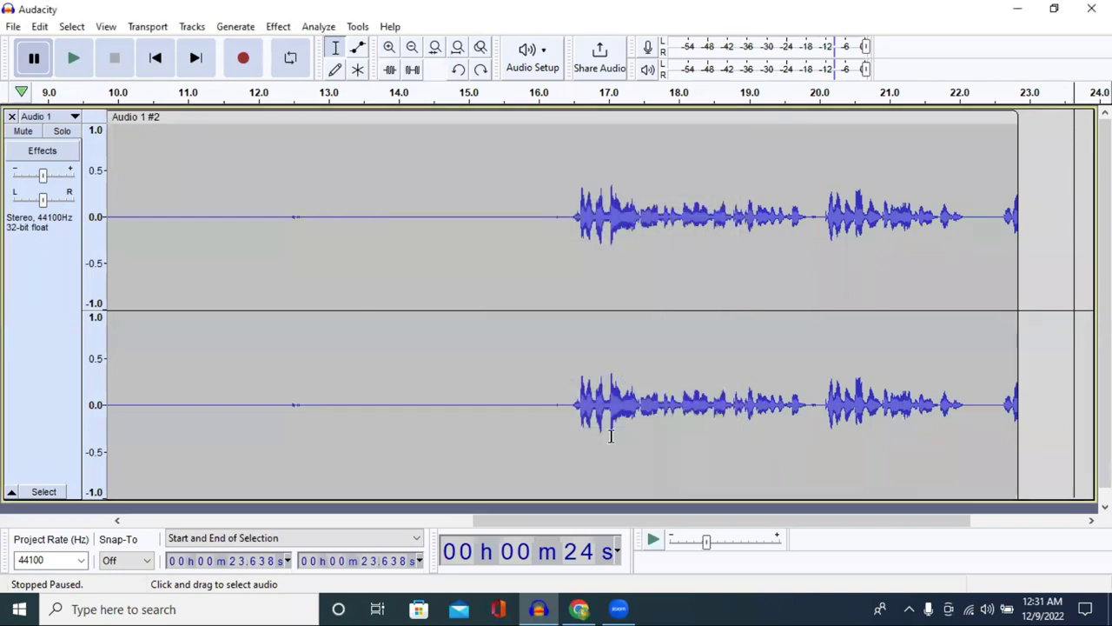
# Step: Reopen the Downloads folder in File Explorer to look for the newly exported untitled file
pyautogui.click(1012, 9)
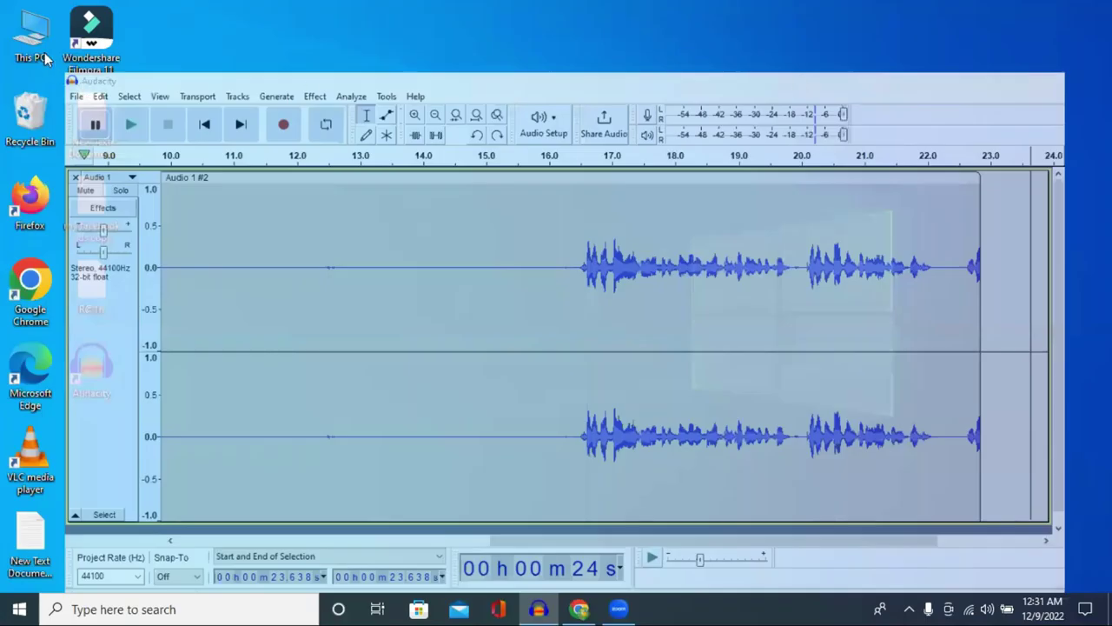
pyautogui.doubleClick(32, 35)
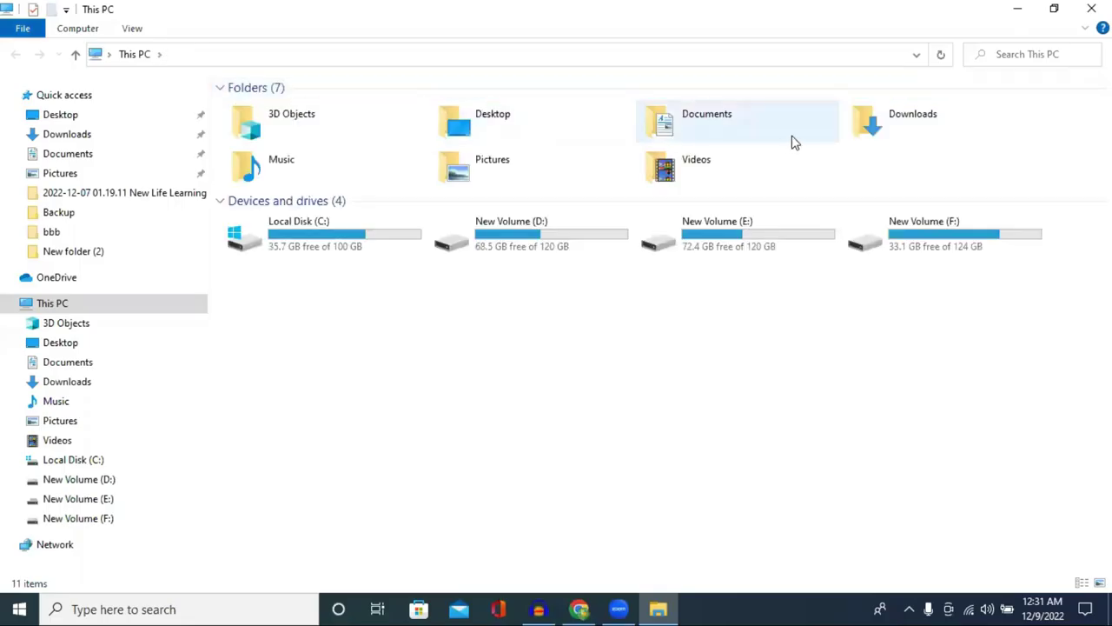
pyautogui.doubleClick(904, 124)
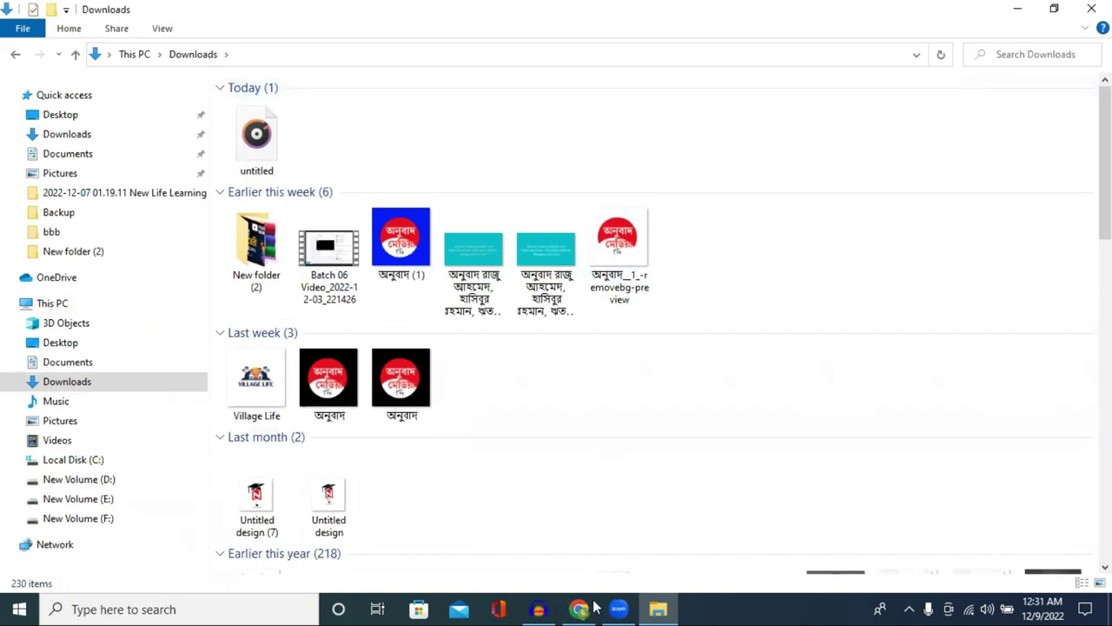
# Step: Switch back to Audacity and import the untitled MP3 from the Downloads folder as a new track below Audio 1
pyautogui.hotkey('alt', 'Tab')
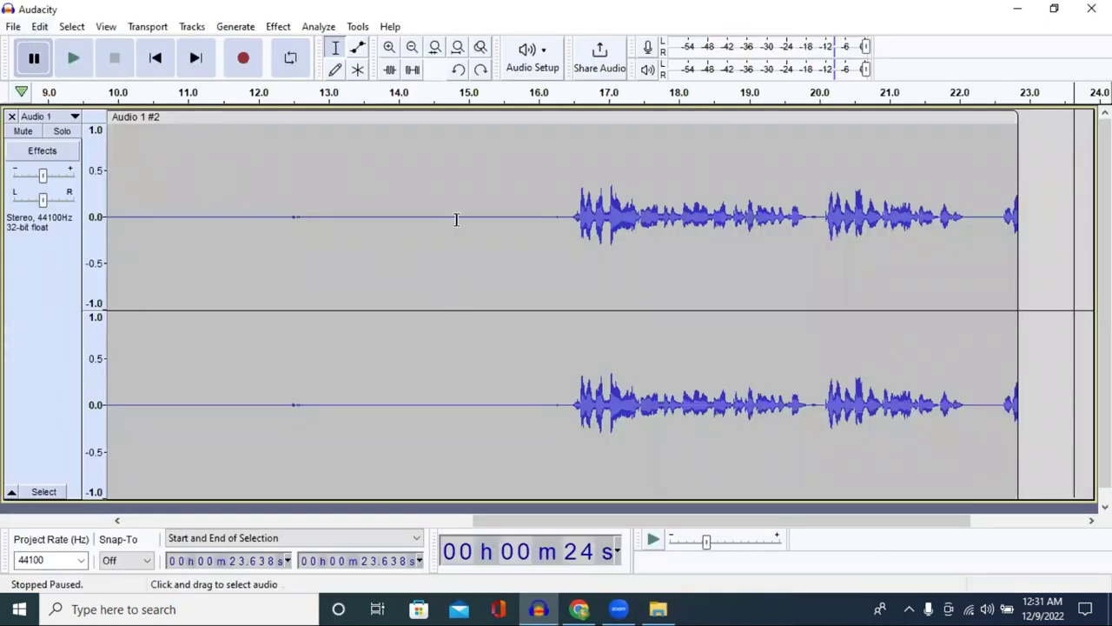
pyautogui.click(13, 26)
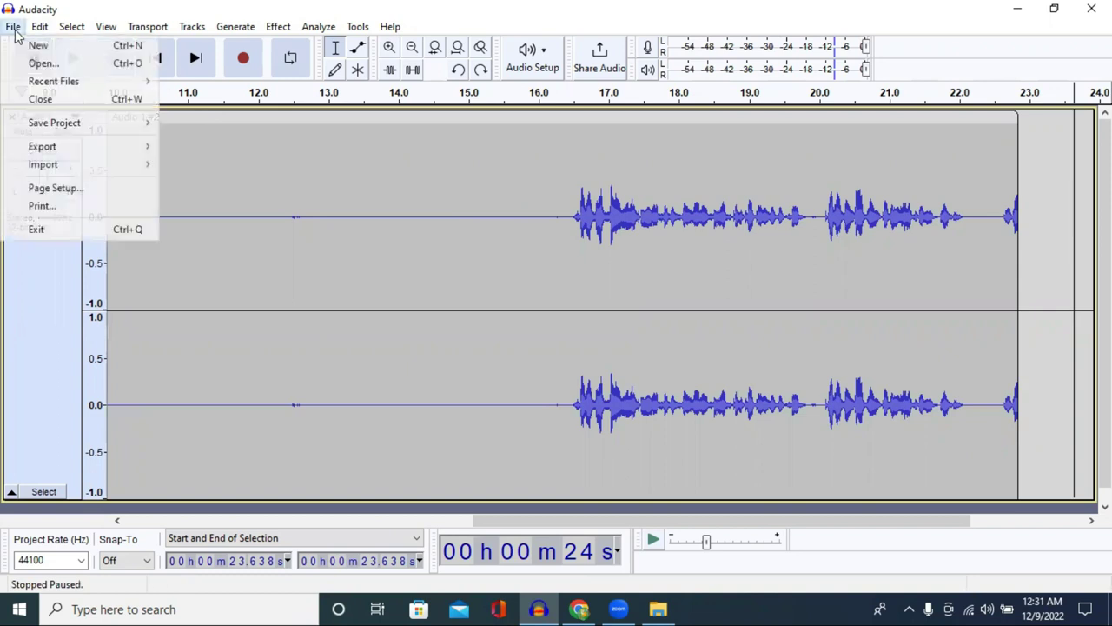
pyautogui.moveTo(57, 166)
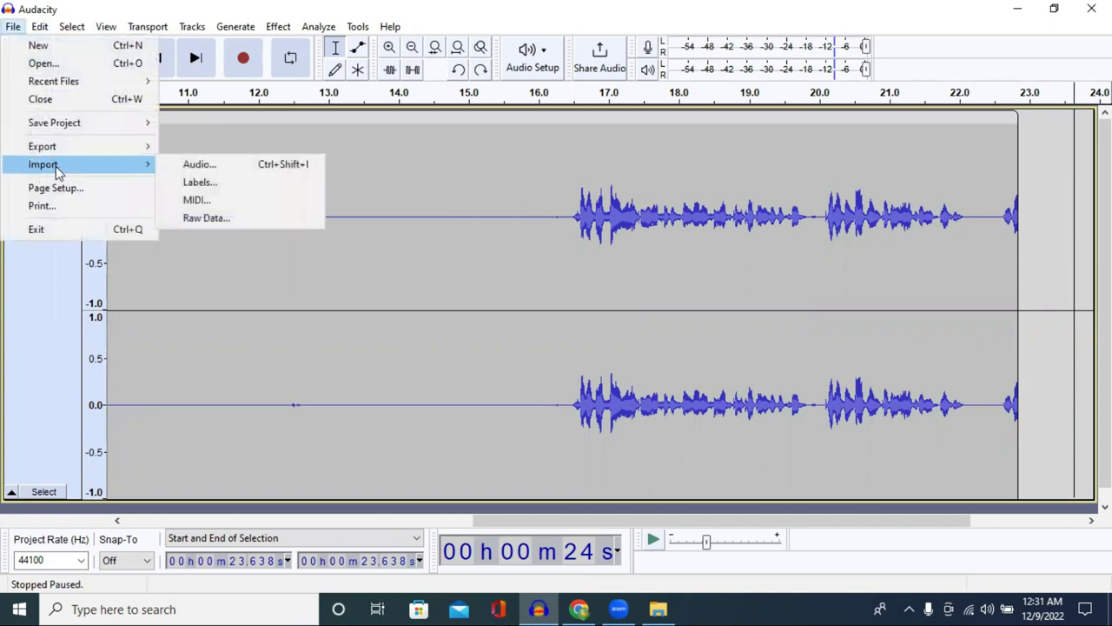
pyautogui.click(226, 165)
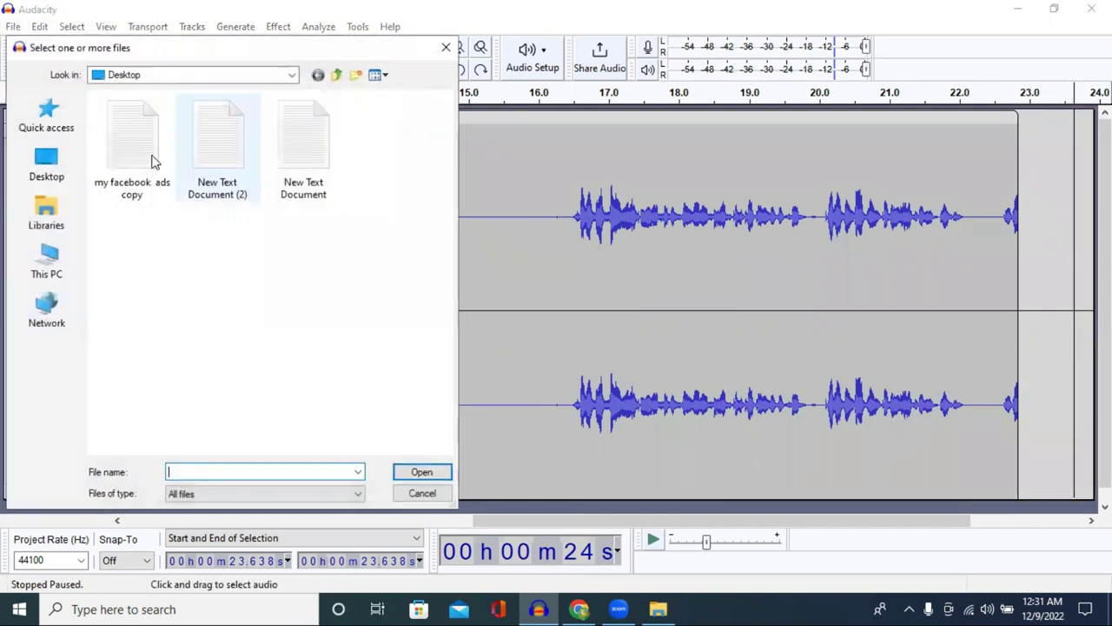
pyautogui.click(47, 170)
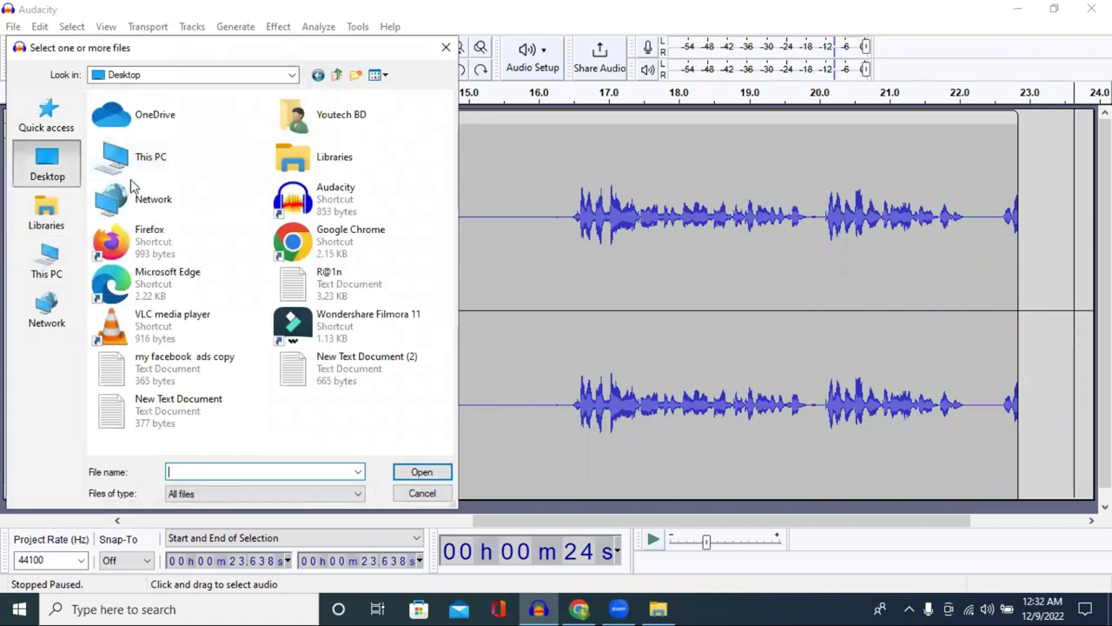
pyautogui.click(47, 261)
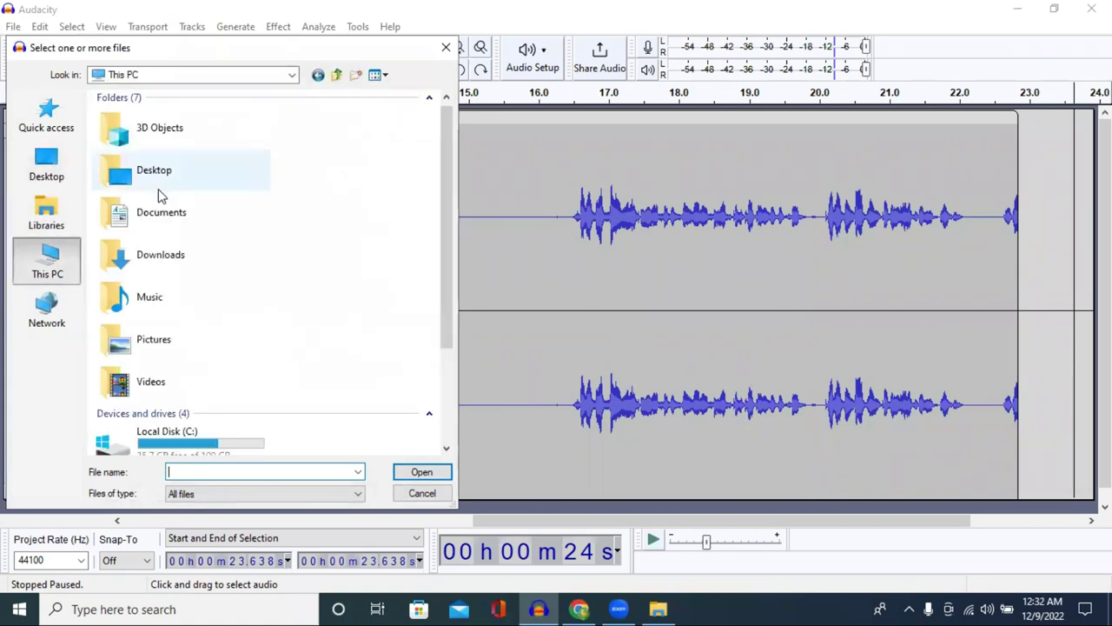
pyautogui.doubleClick(159, 263)
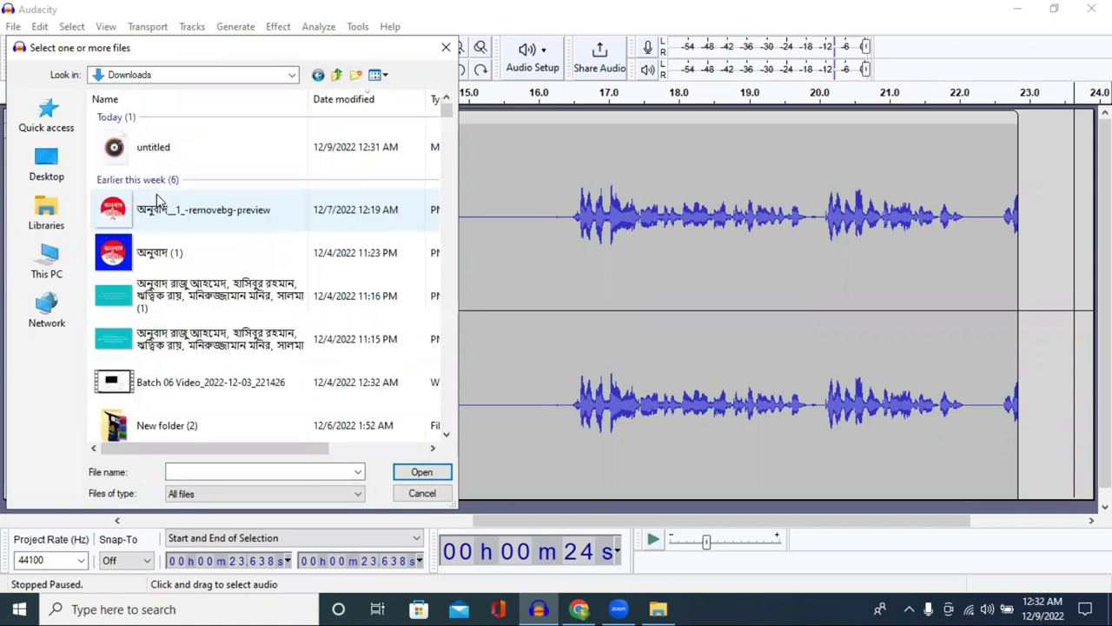
pyautogui.click(195, 150)
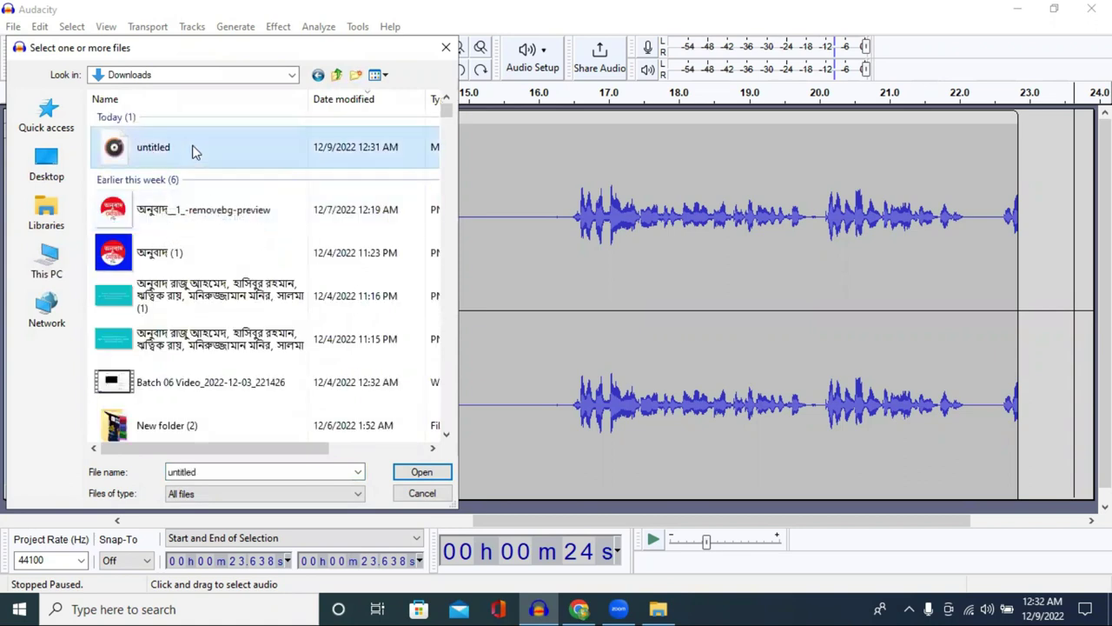
pyautogui.click(419, 471)
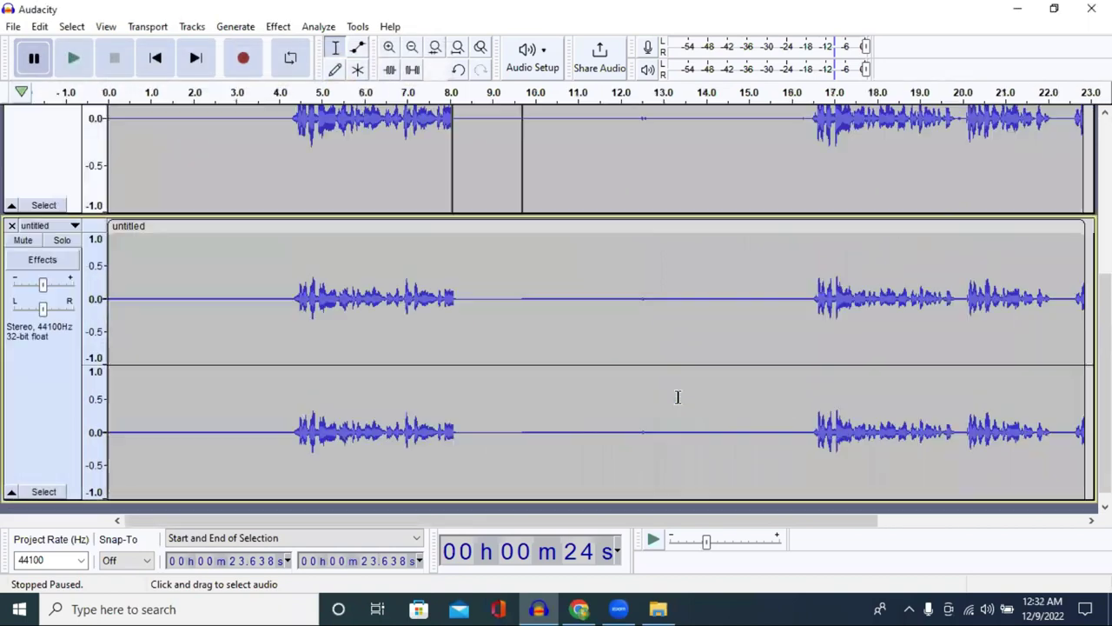
pyautogui.scroll(5, 521, 356)
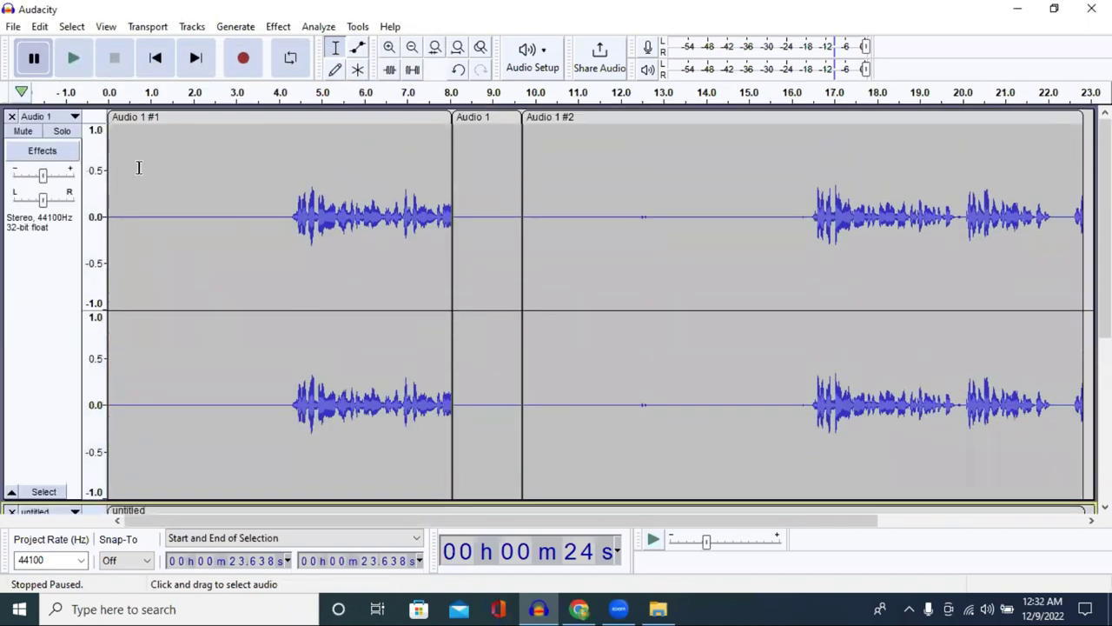
pyautogui.scroll(-5, 216, 214)
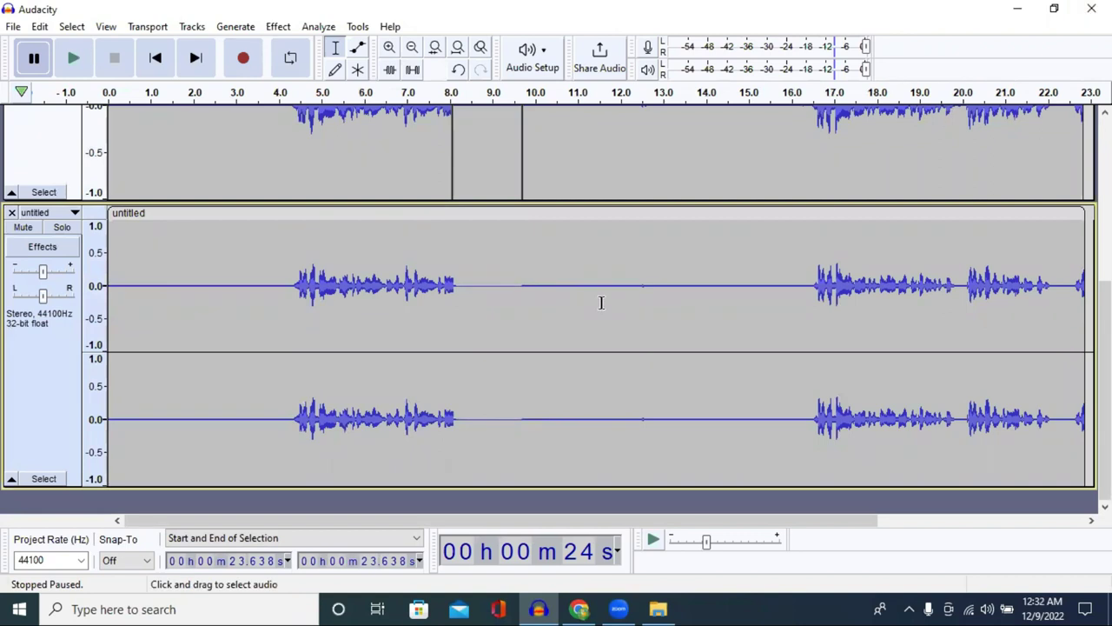